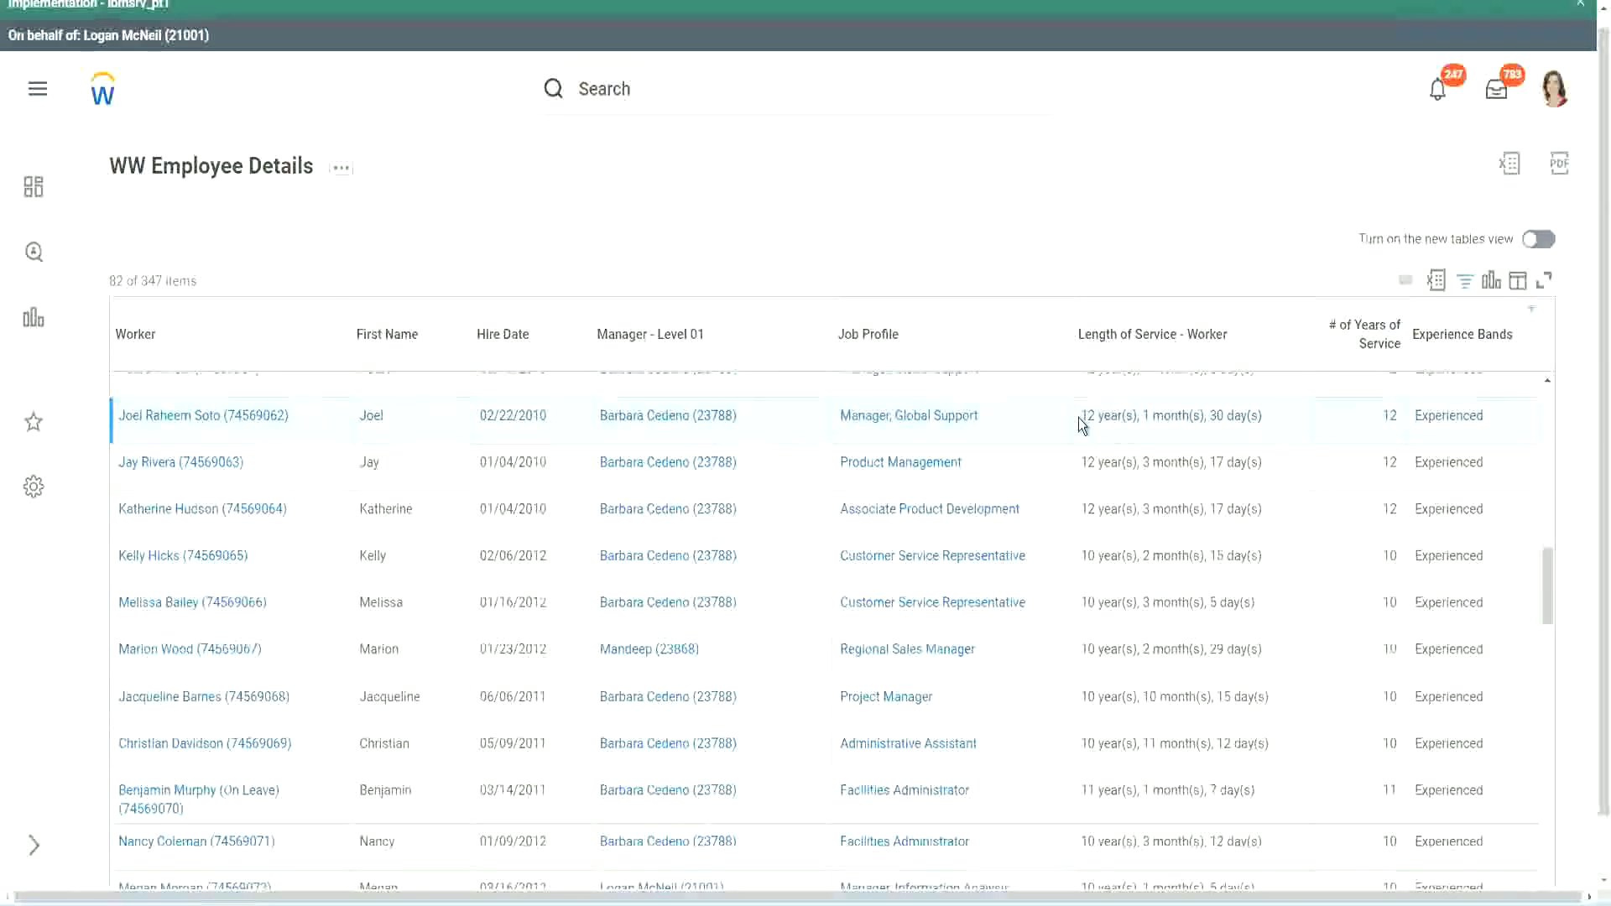
Compare the Length of Service text with # of Years of Service for the employees hired 02/22/2010 and 05/09/2011
left_click_drag(1081, 415, 1141, 414)
double_click(1222, 415)
left_click(1347, 431)
double_click(1348, 432)
left_click(1105, 740)
double_click(1152, 742)
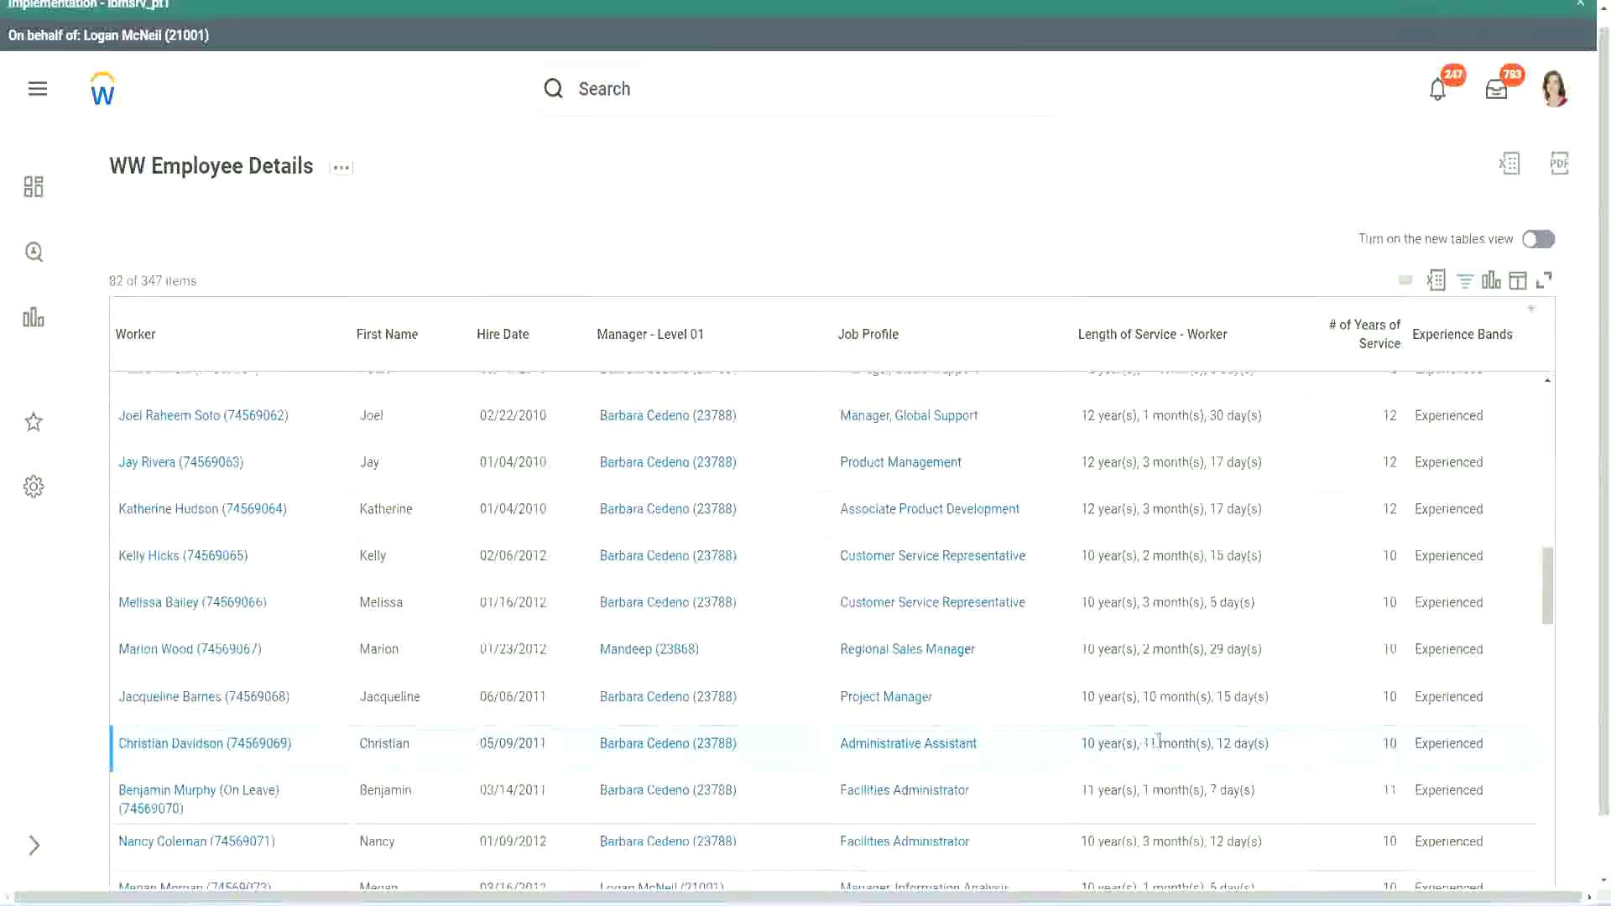
left_click(1231, 746)
left_click_drag(1232, 746, 1223, 743)
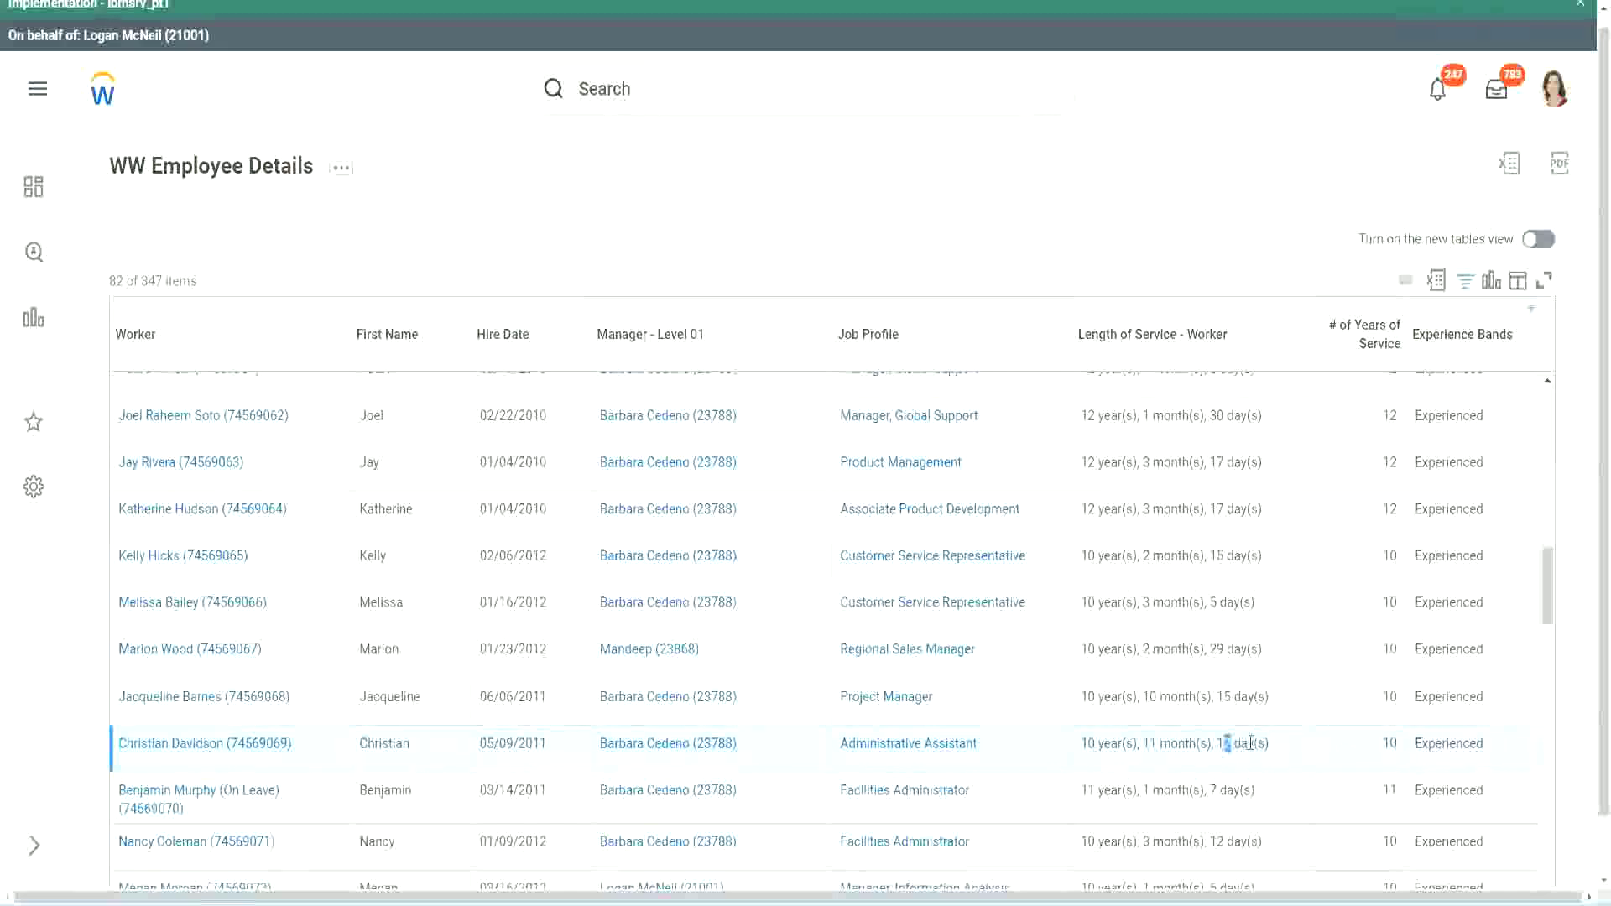
left_click(1250, 743)
double_click(1389, 743)
left_click(1387, 527)
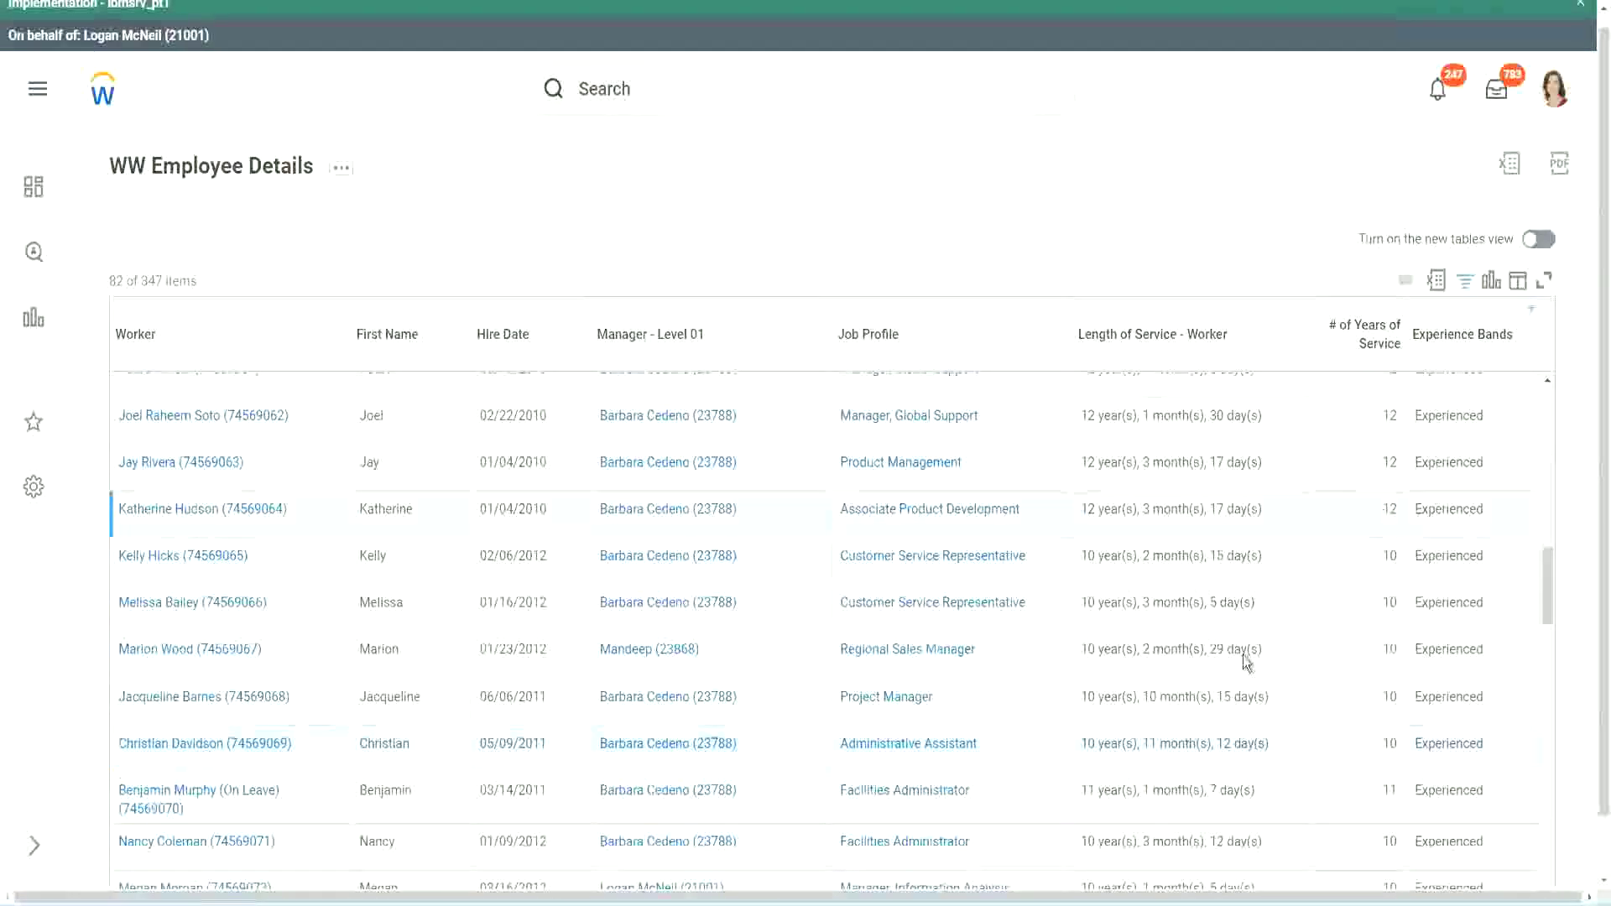
double_click(1101, 739)
left_click(1218, 738)
double_click(1393, 417)
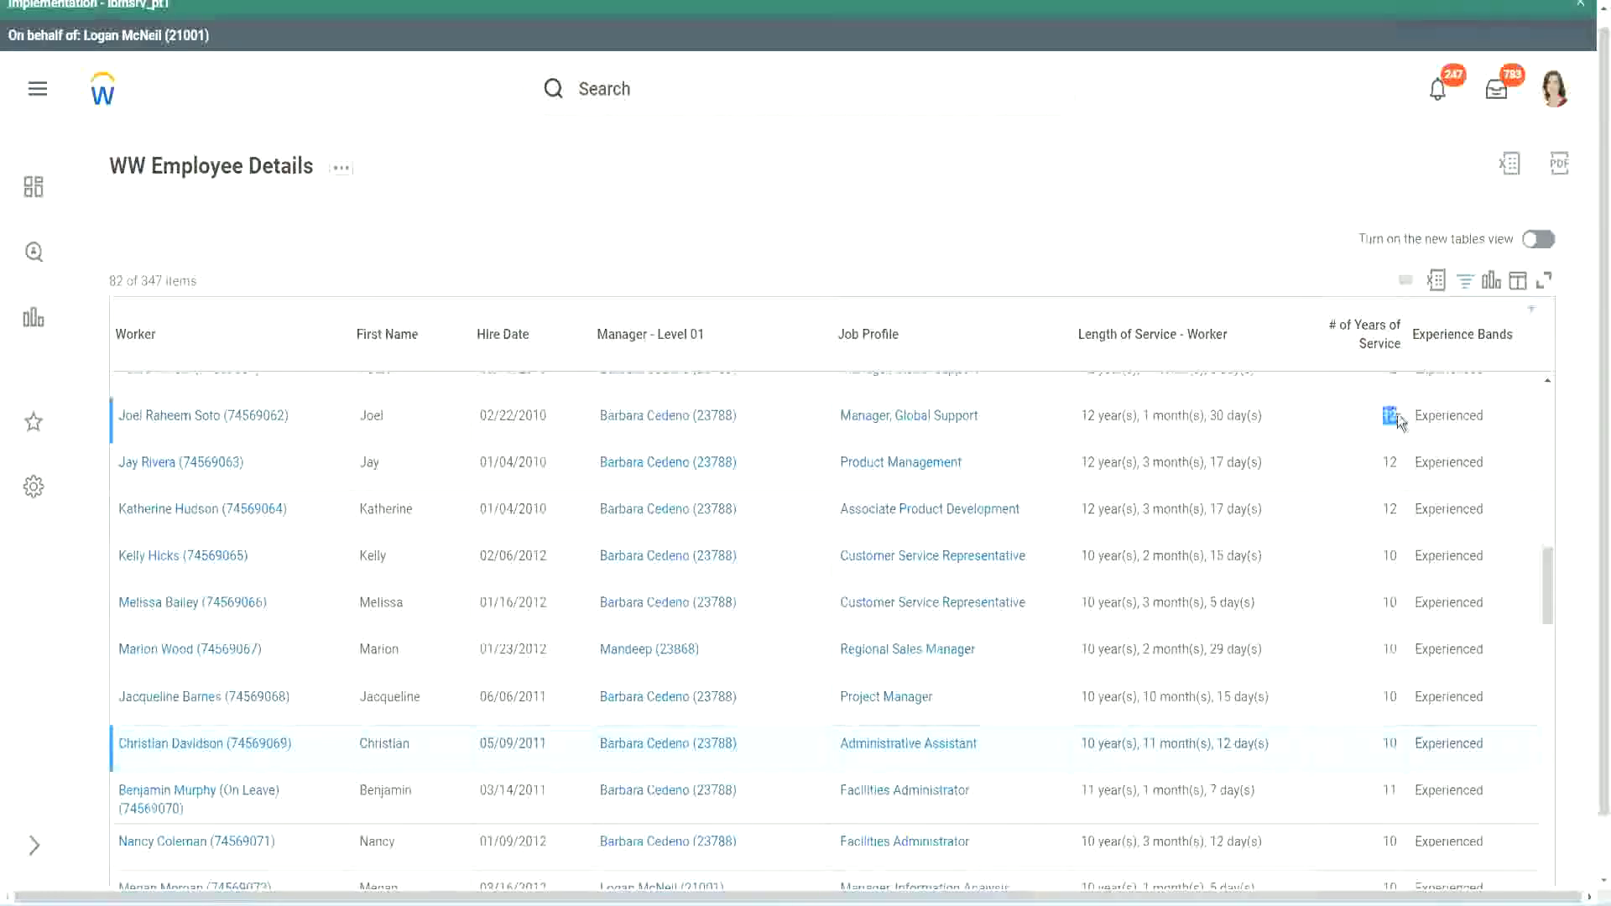
left_click_drag(1083, 416, 1286, 416)
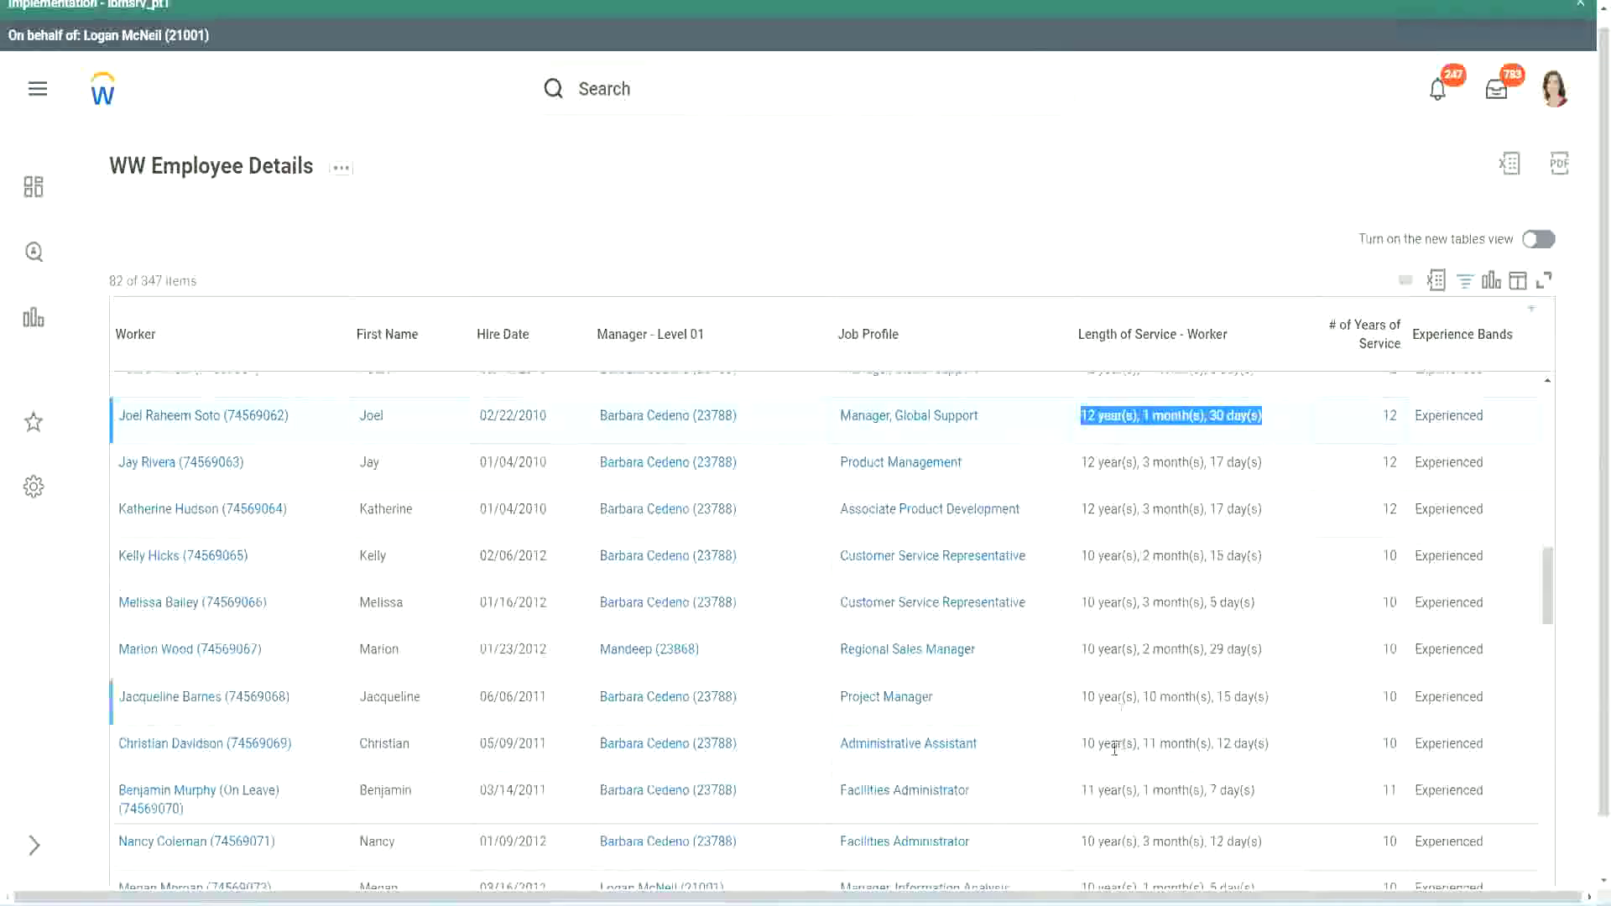
left_click(1251, 742)
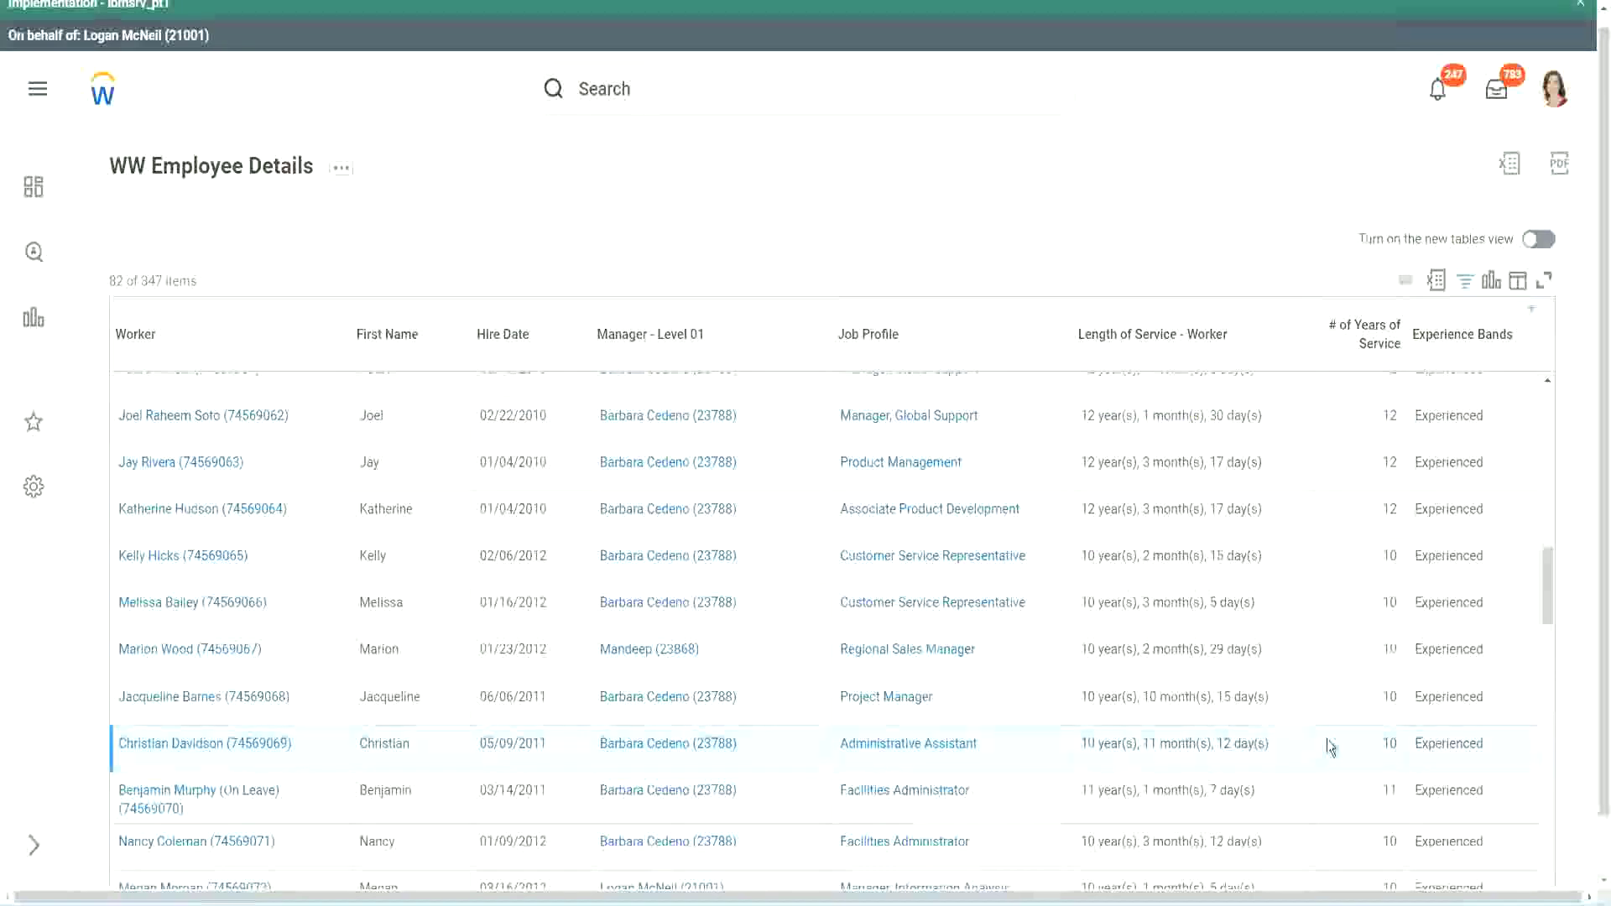
double_click(1386, 742)
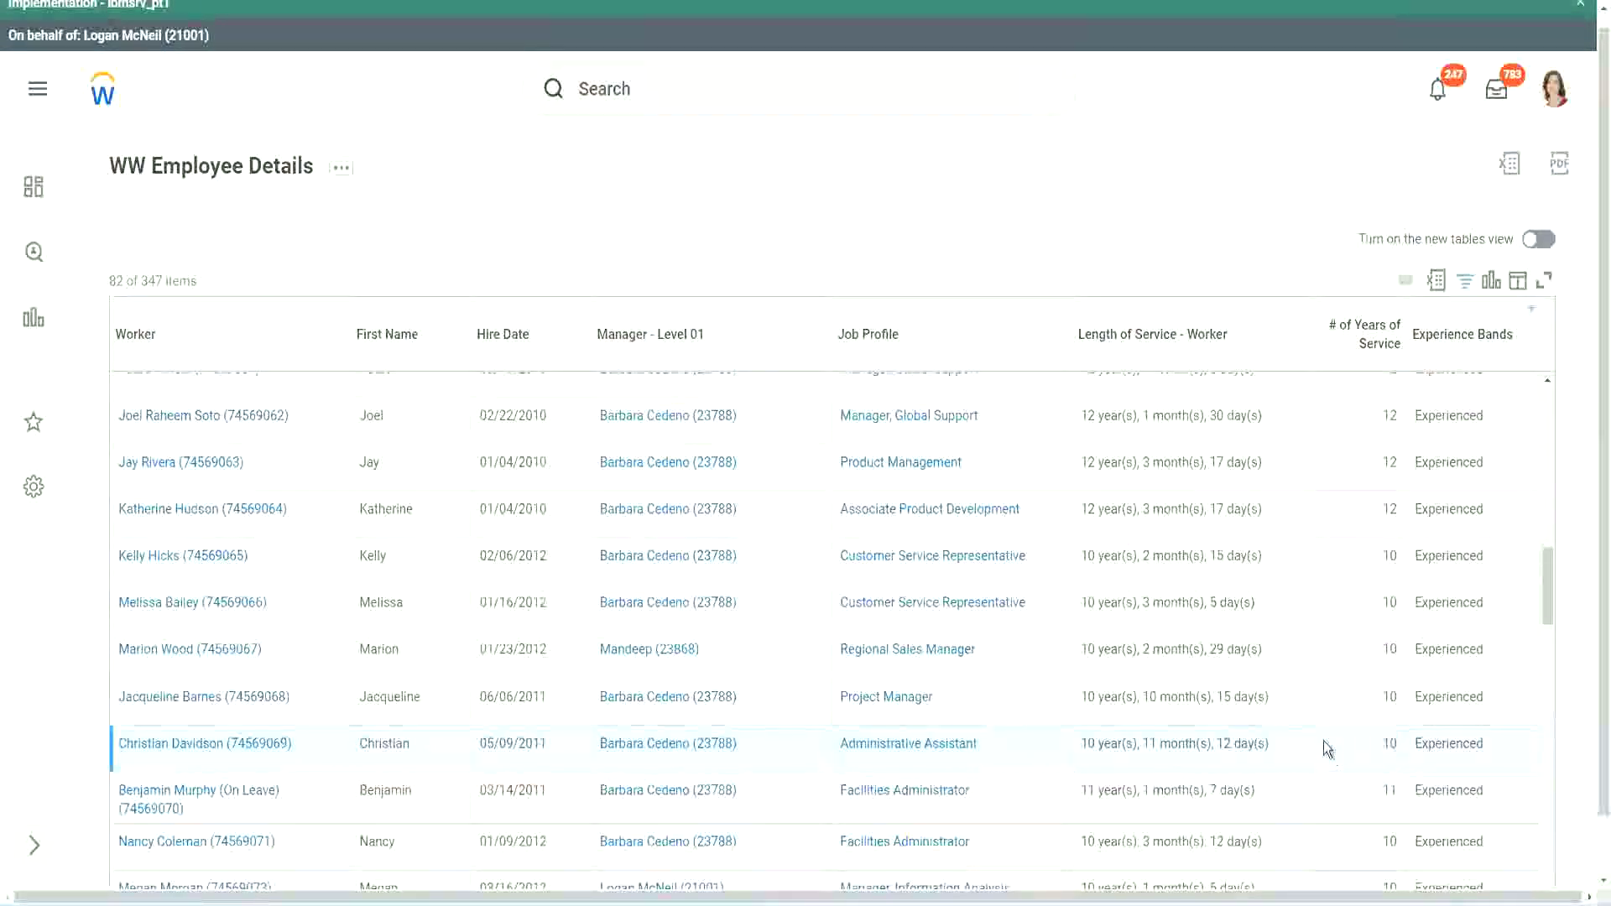
left_click(1300, 728)
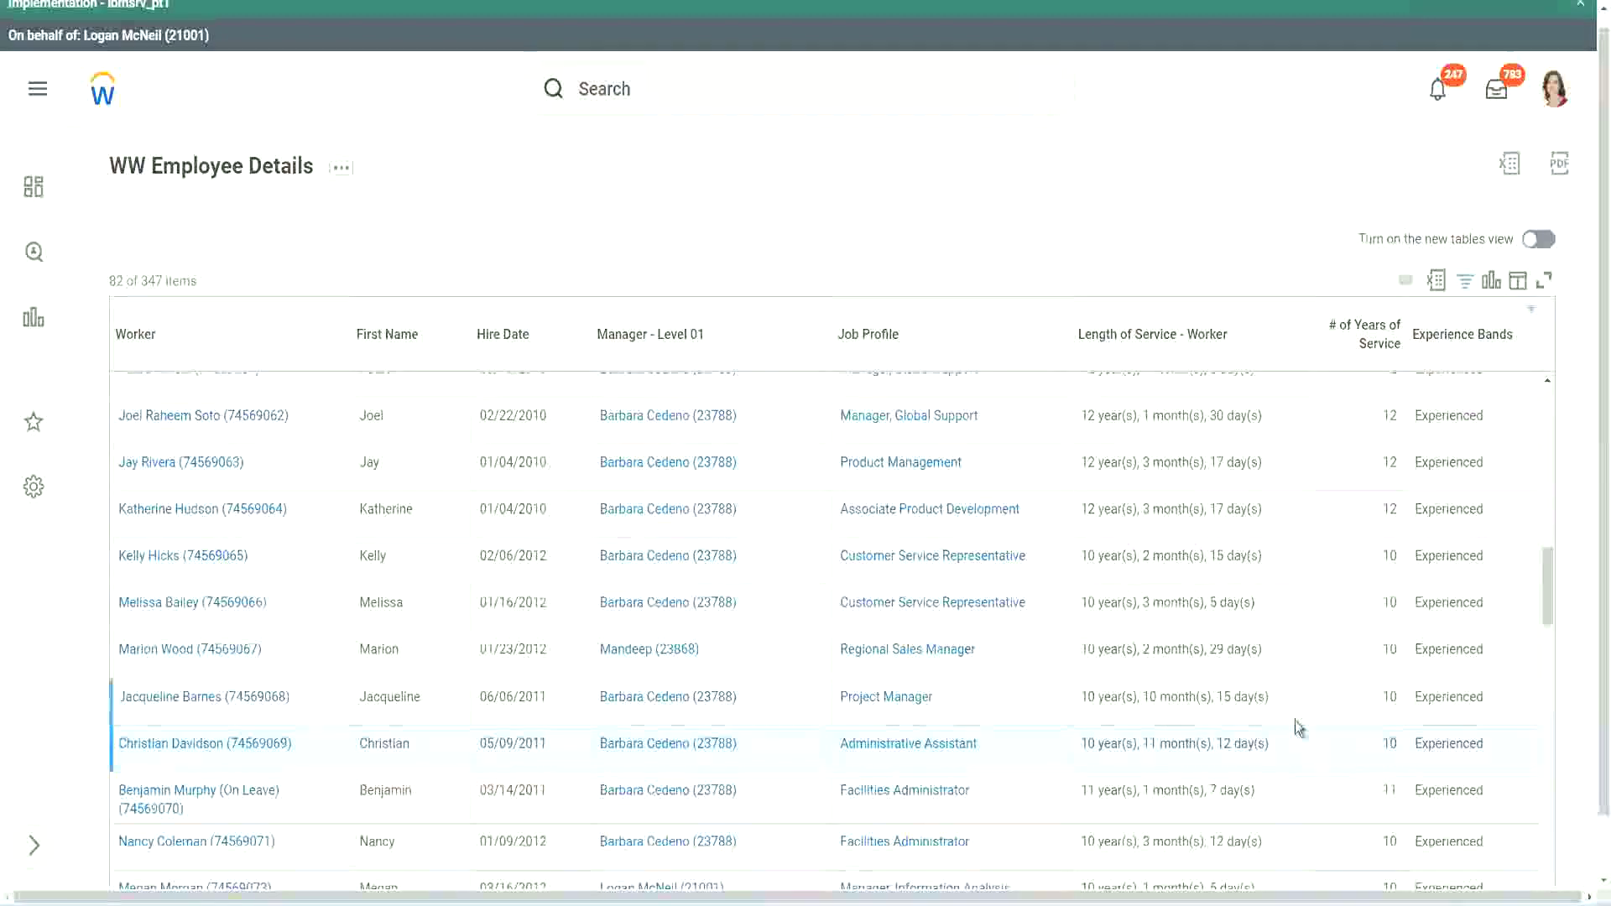
Check the years and months in Length of Service against # of Years of Service for the employee hired 06/06/2011
left_click(1343, 696)
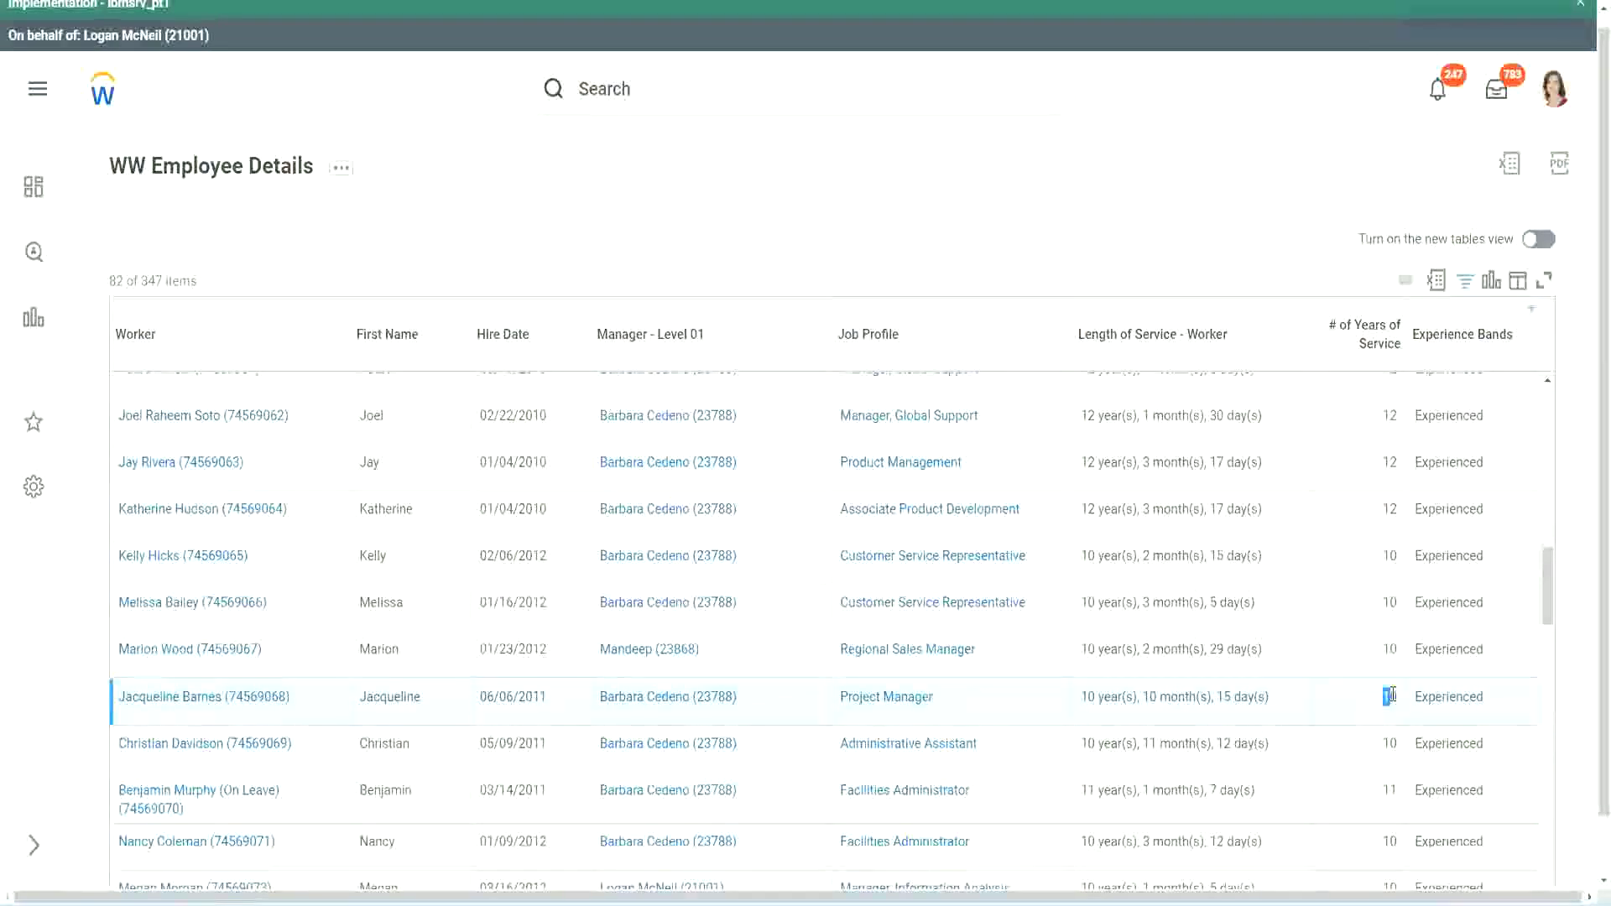
double_click(1150, 697)
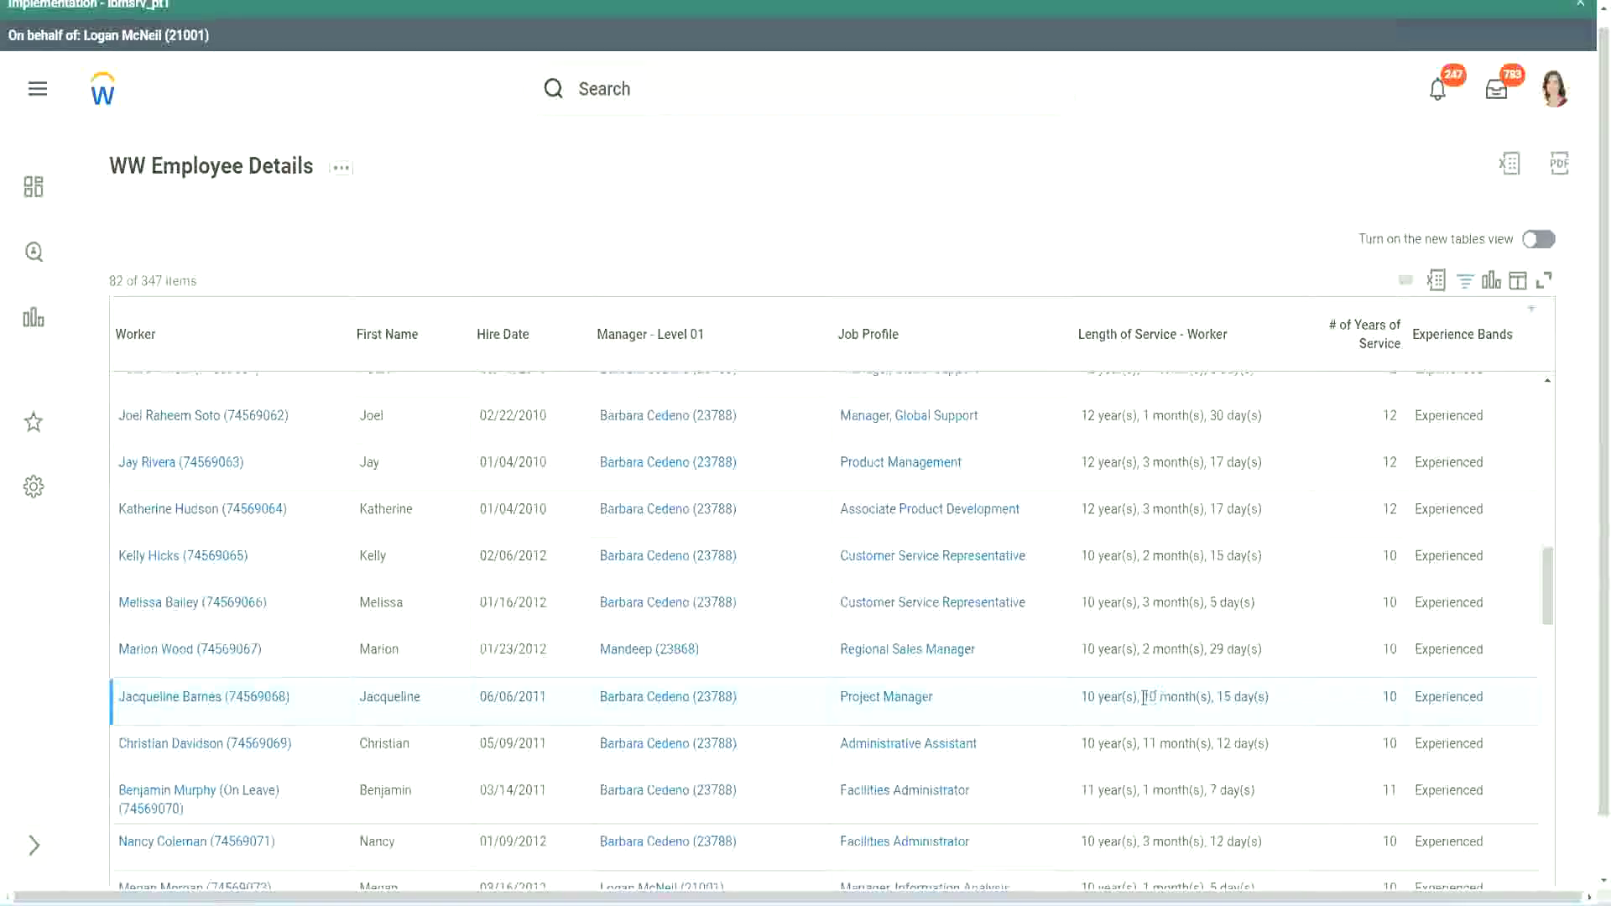
left_click(1203, 698)
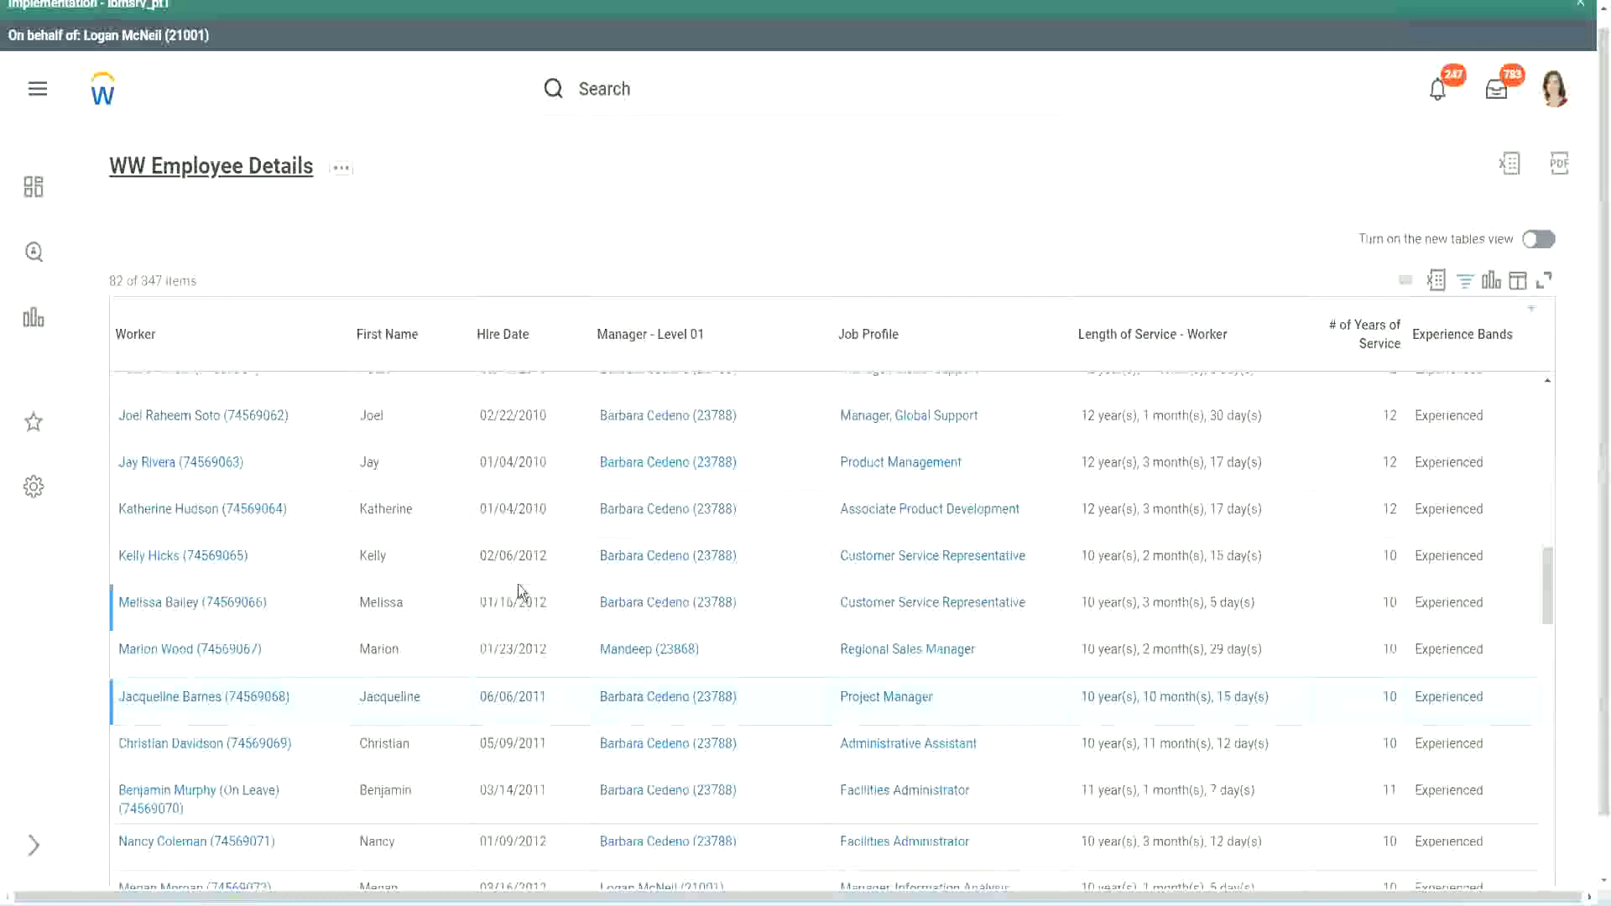
Open CF-WW-Eval Exp-Derive Experience Bands from Years of Service in a new tab, dismiss the environment banner and review its conditions and return values
scroll(520, 584, "down", 5)
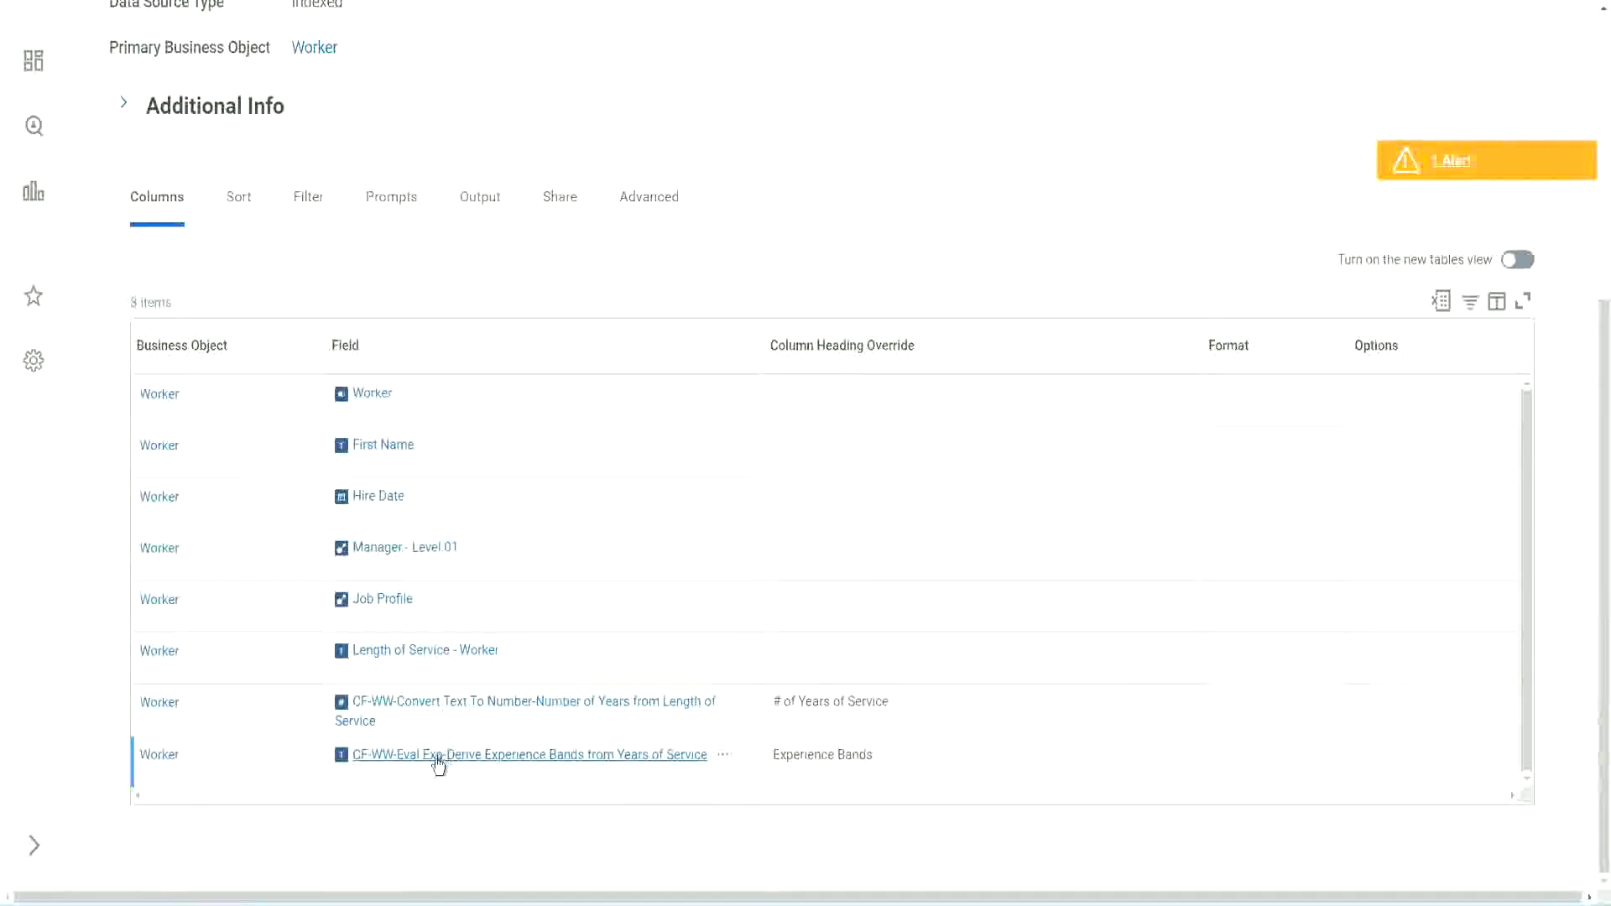
right_click(438, 764)
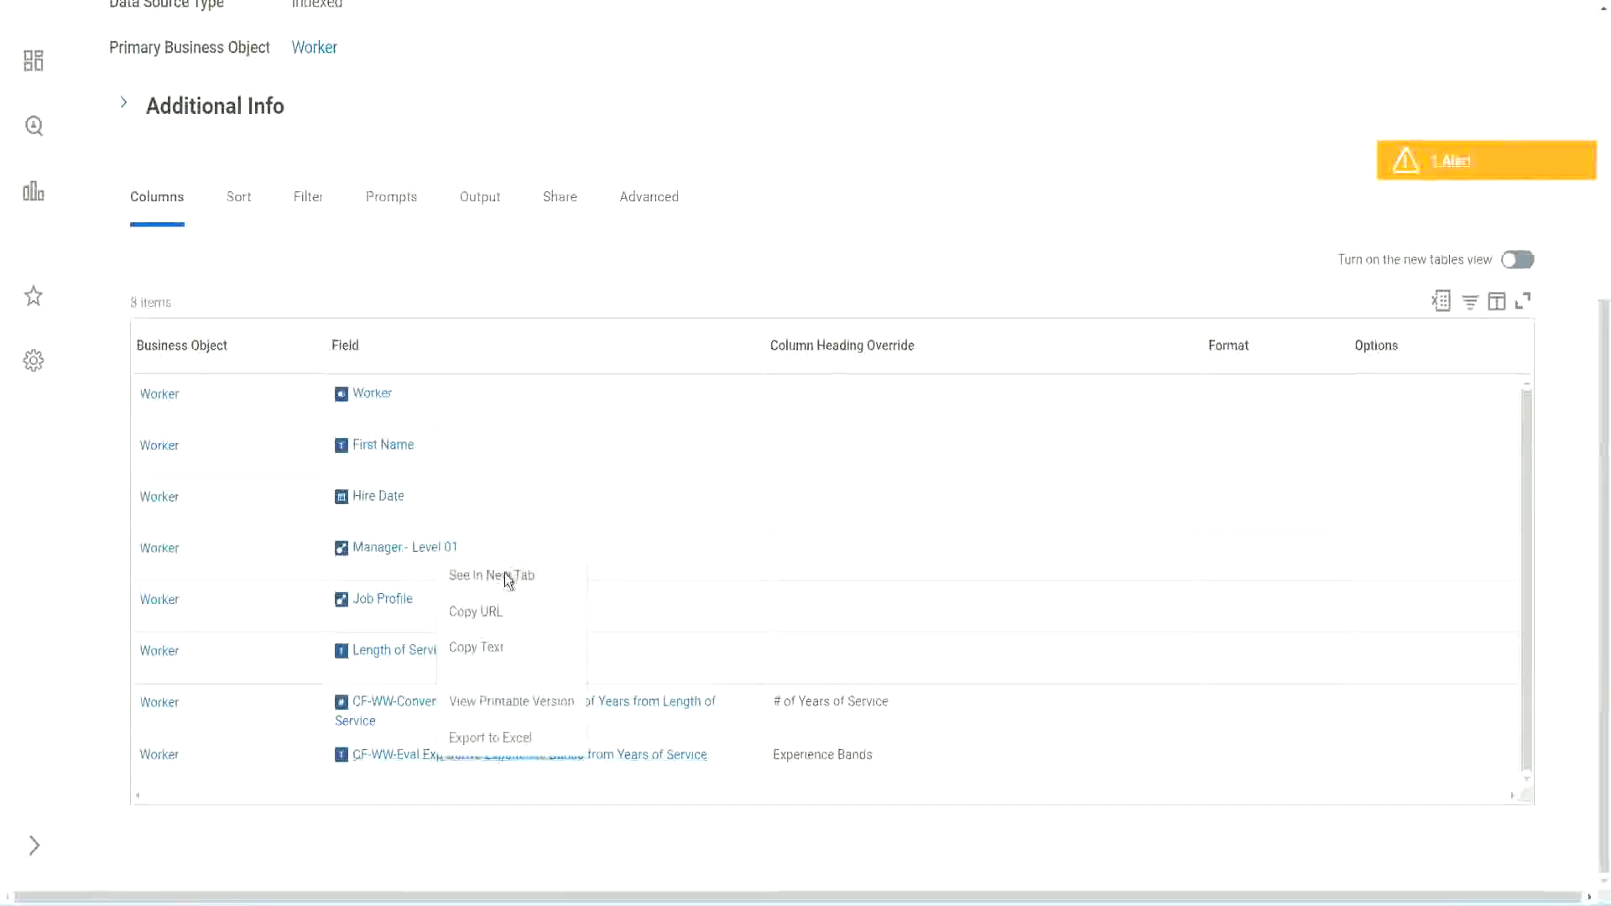
left_click(507, 575)
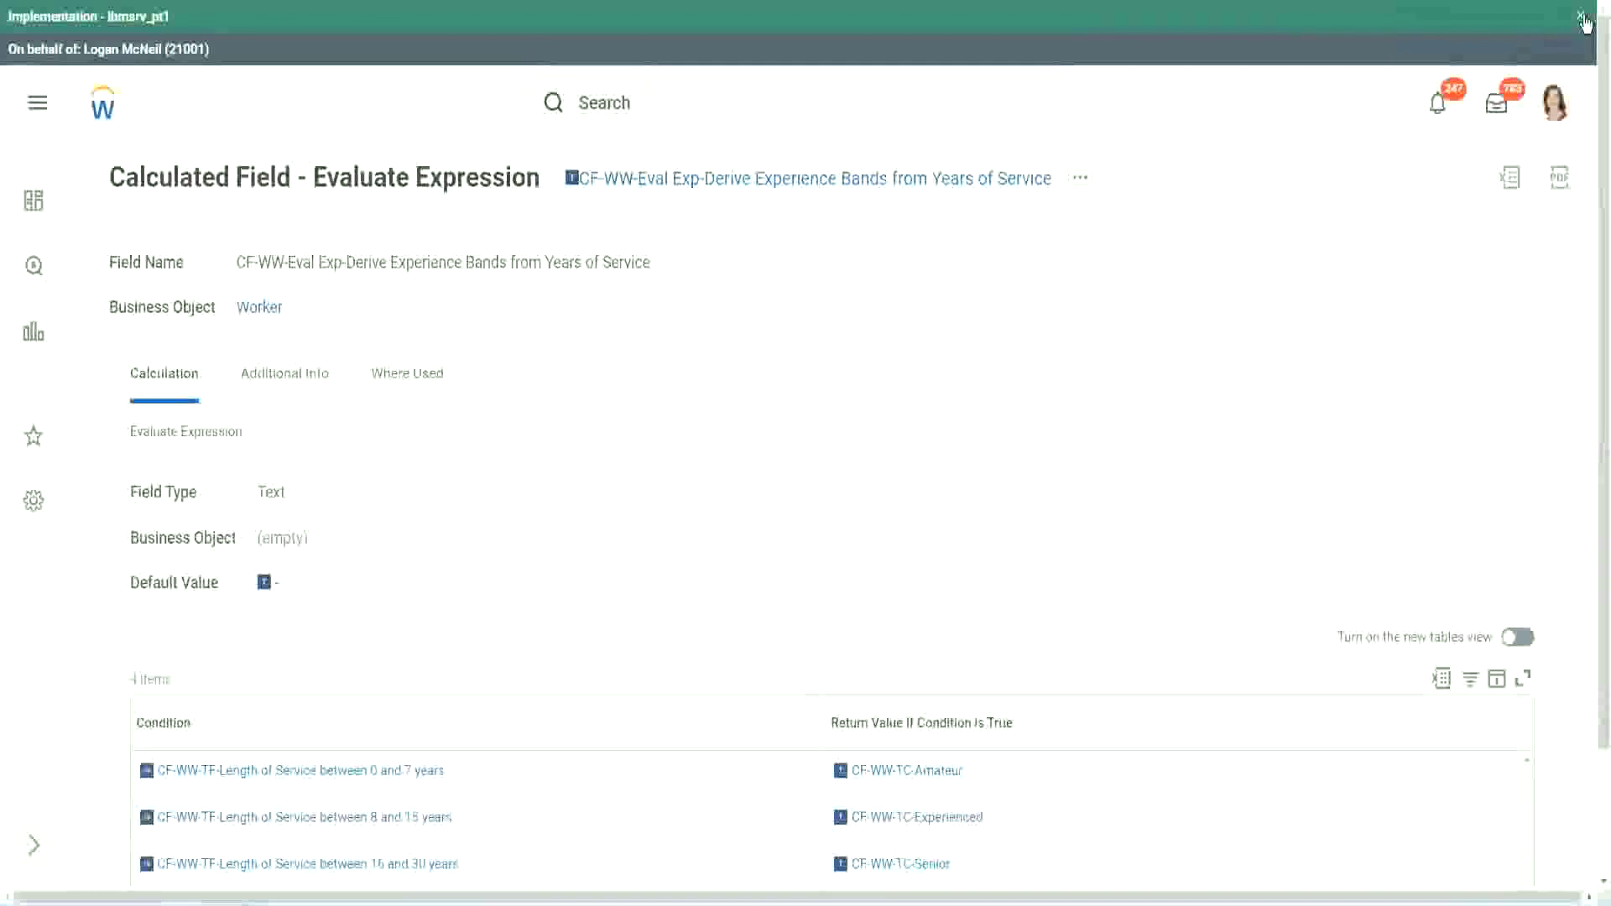
left_click(1583, 17)
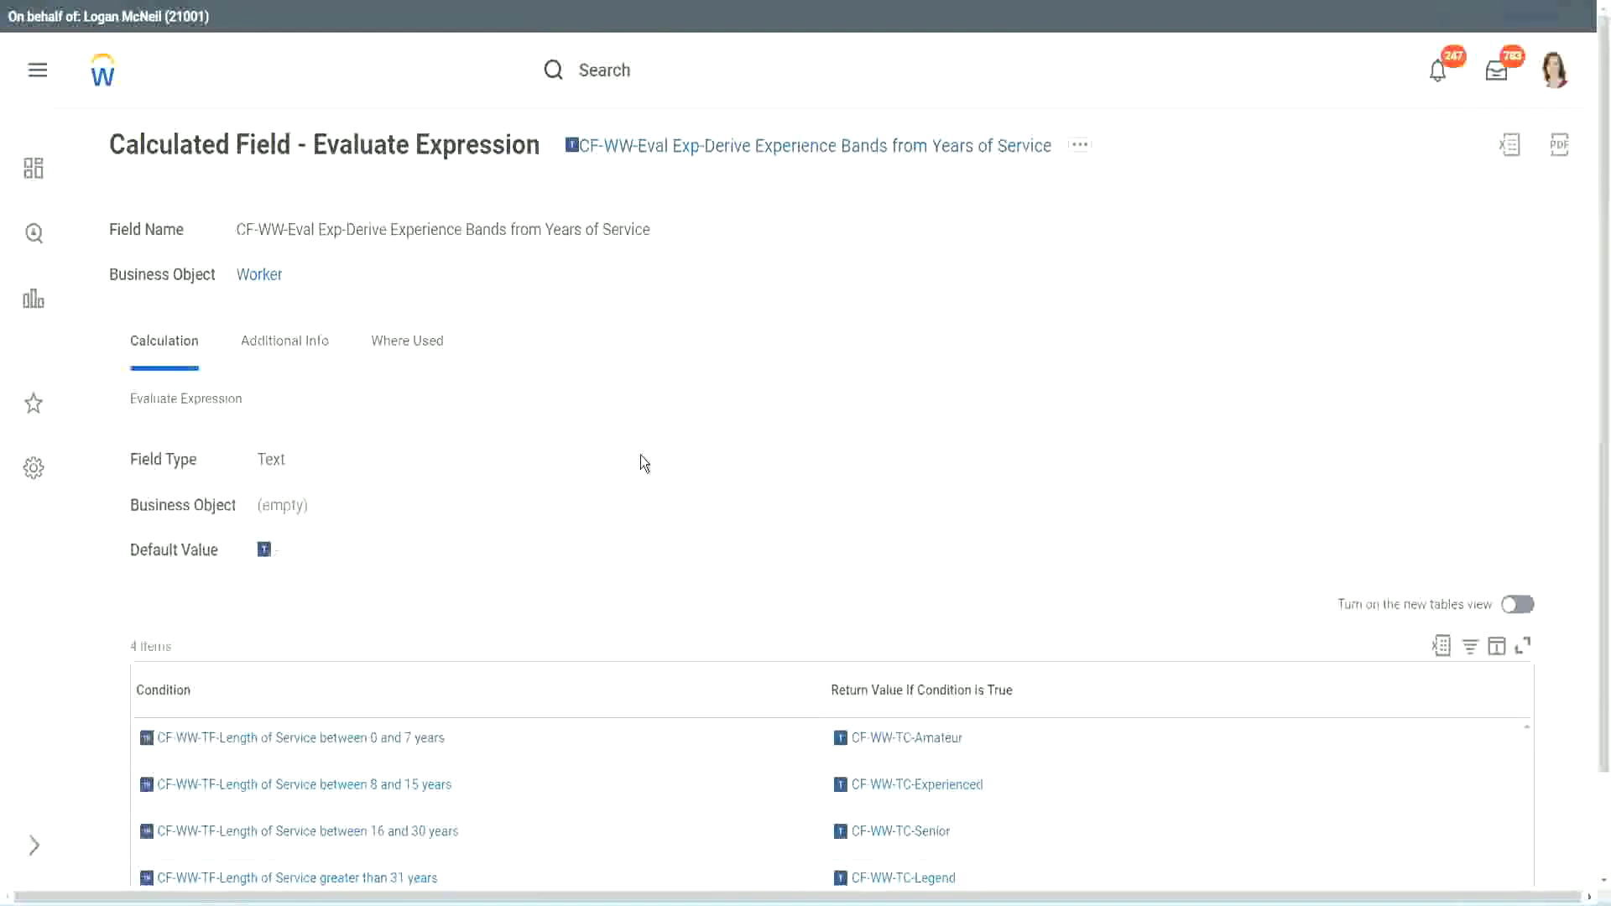
scroll(663, 460, "down", 1)
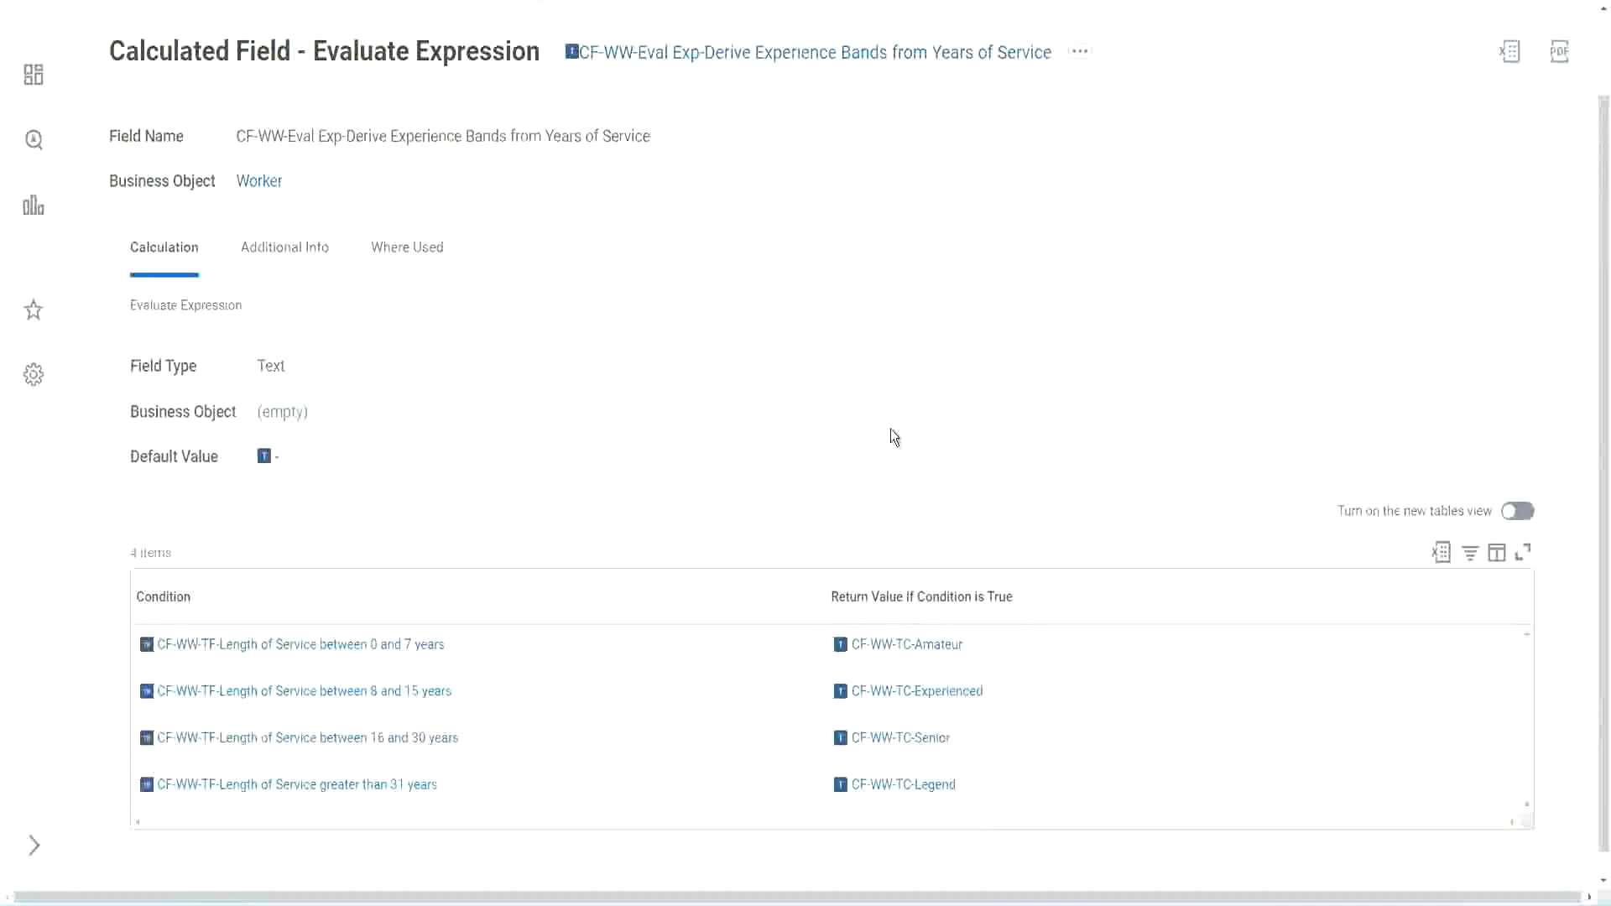
mouse_move(881, 690)
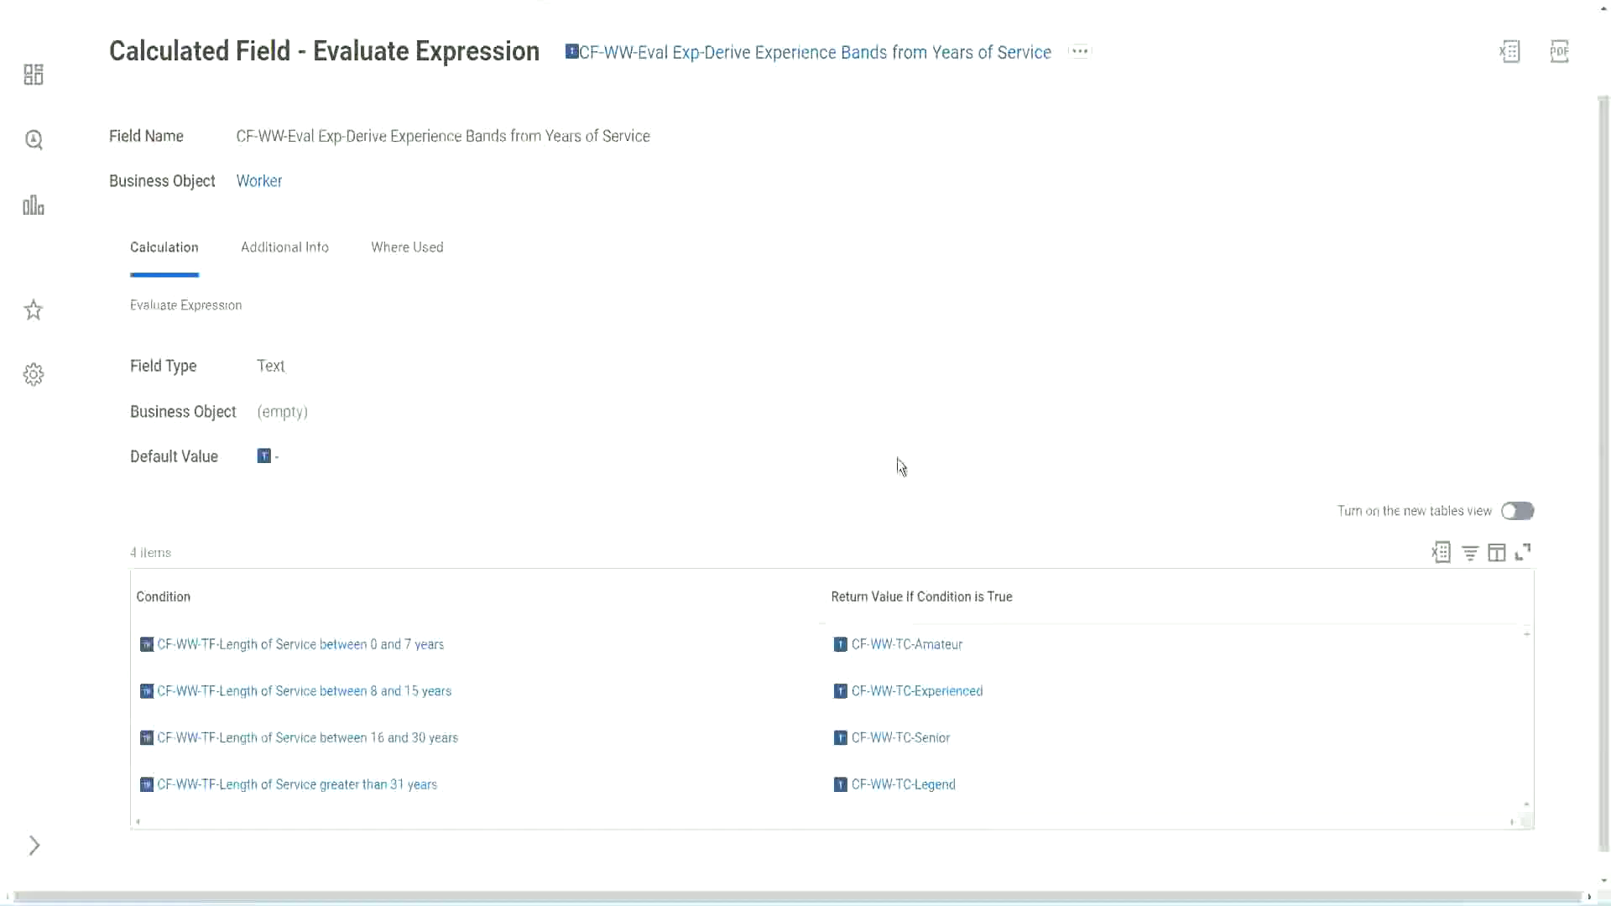
left_click(731, 592)
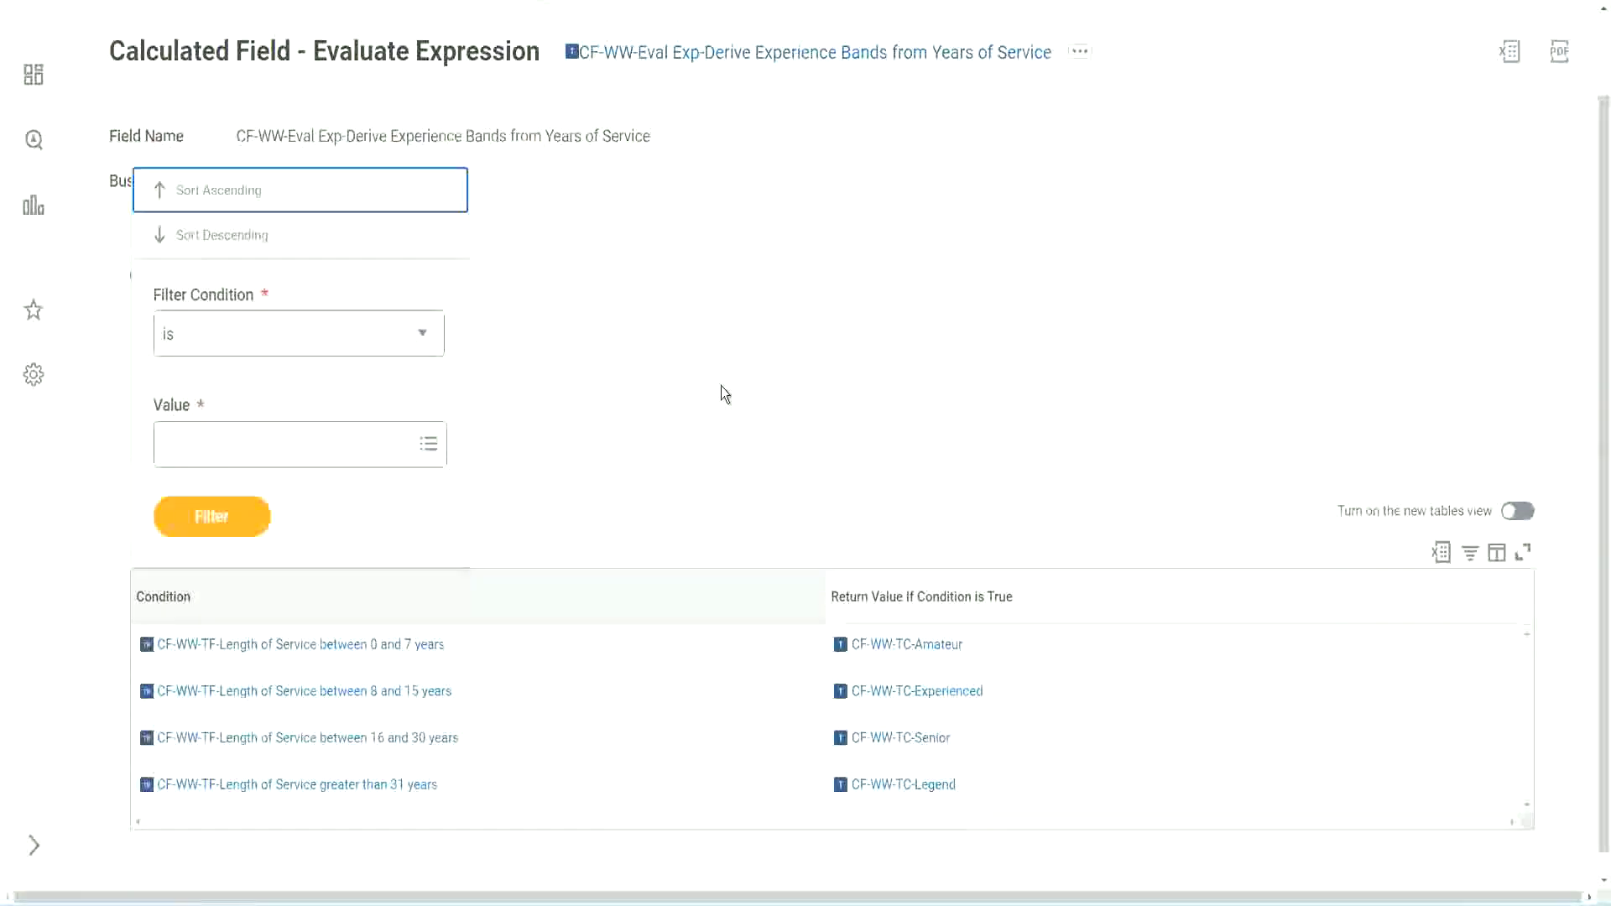
left_click(719, 386)
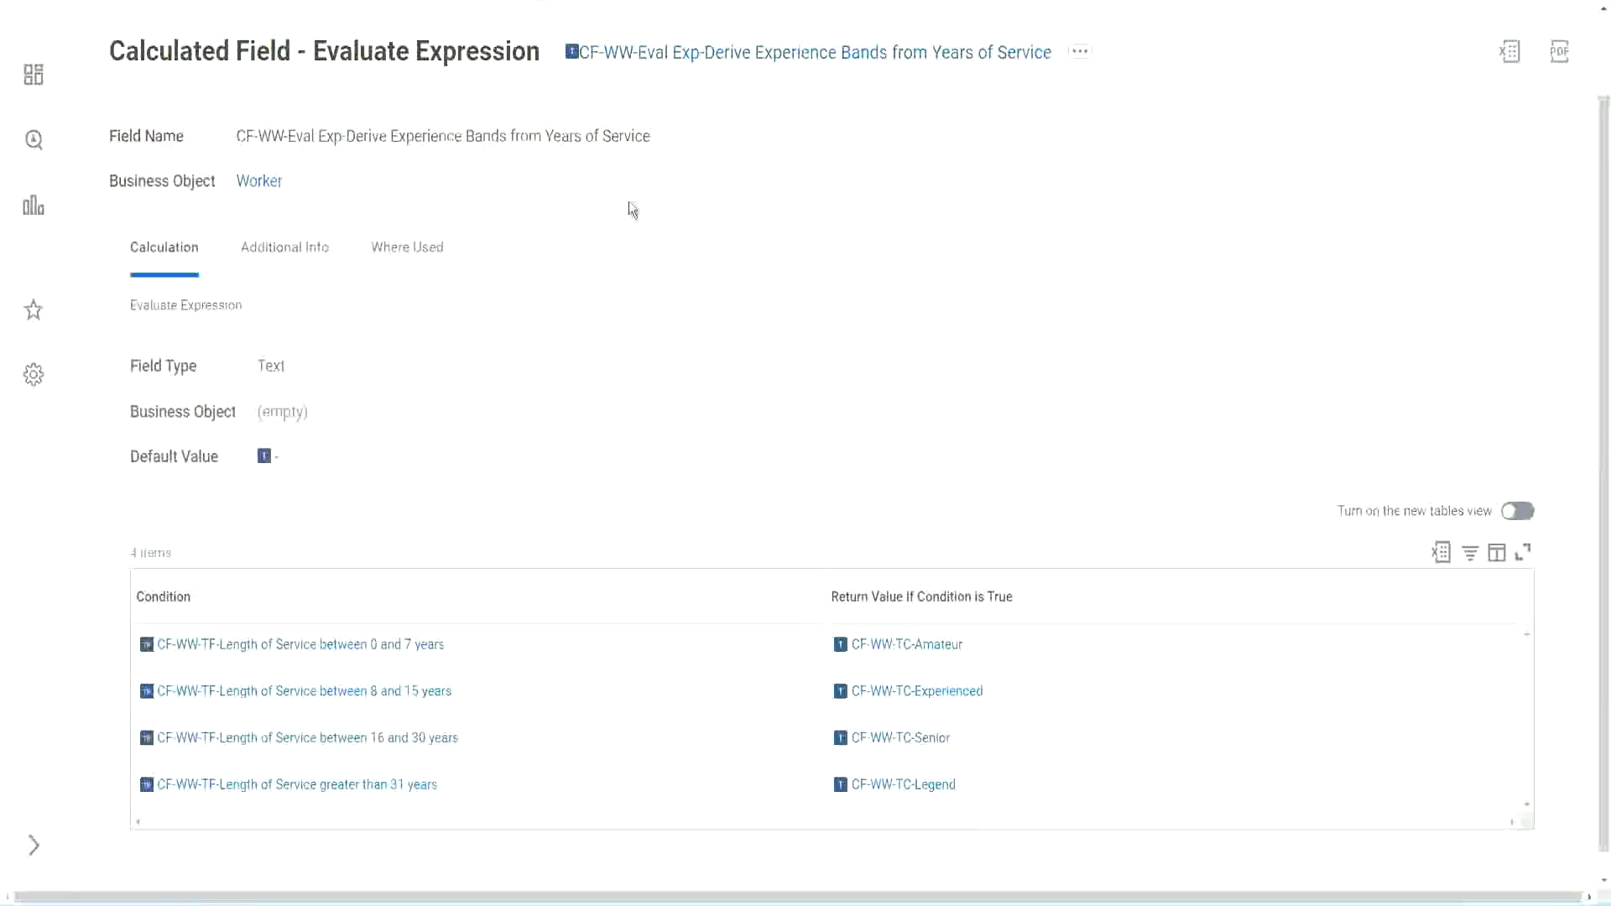
Copy the name of the calculated field CF-WW-Eval Exp-Derive Experience Bands from Years of Service as text
right_click(708, 63)
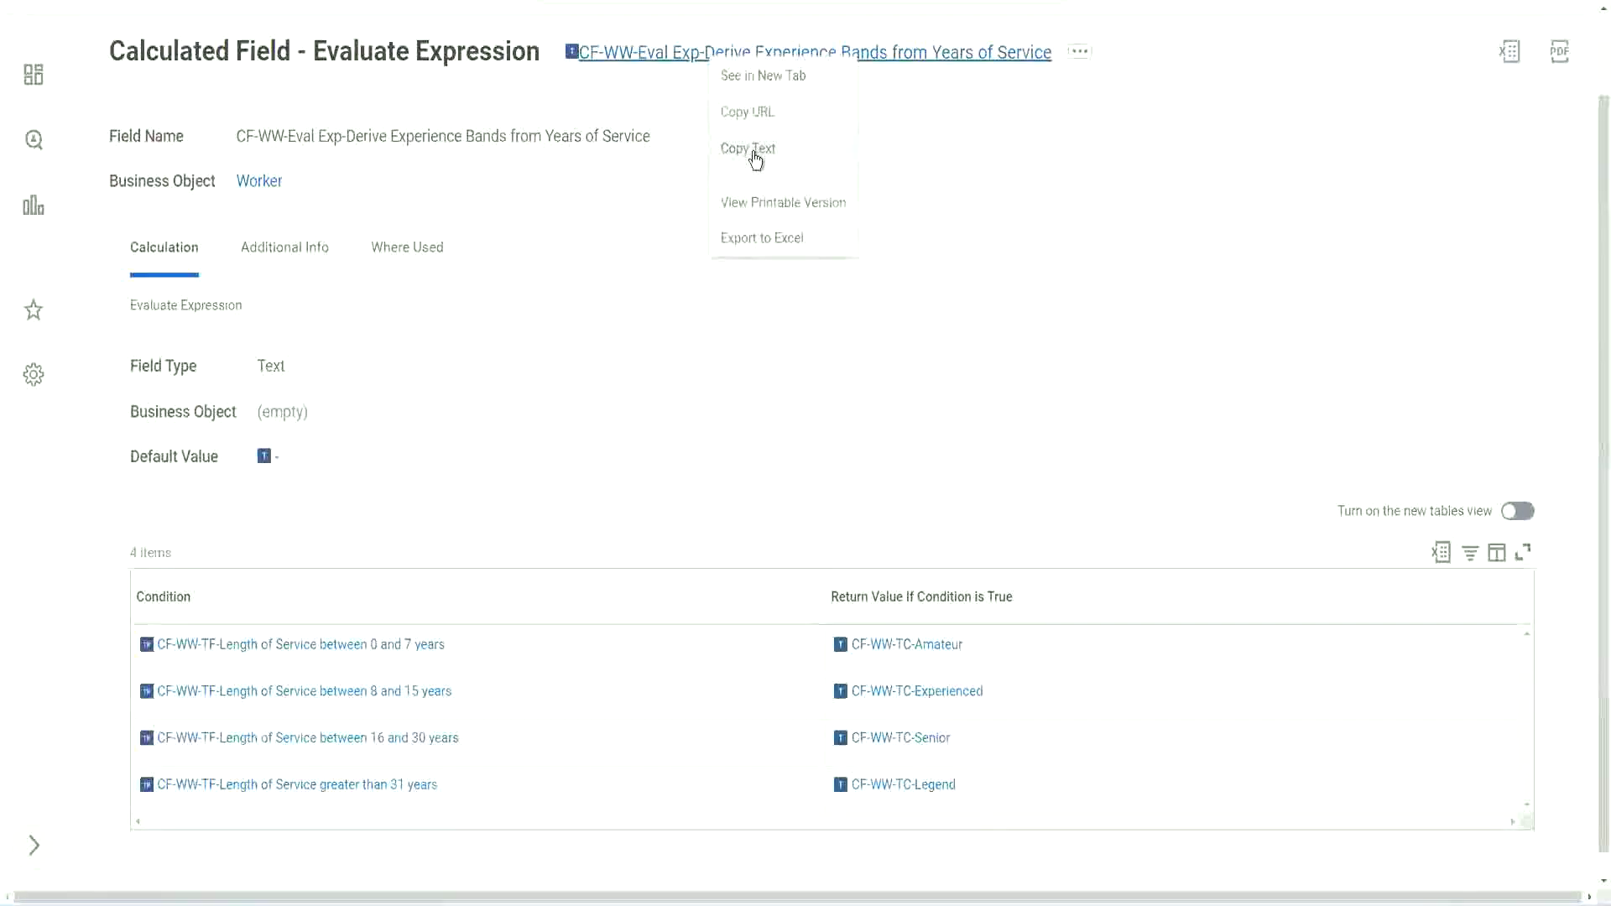
left_click(756, 157)
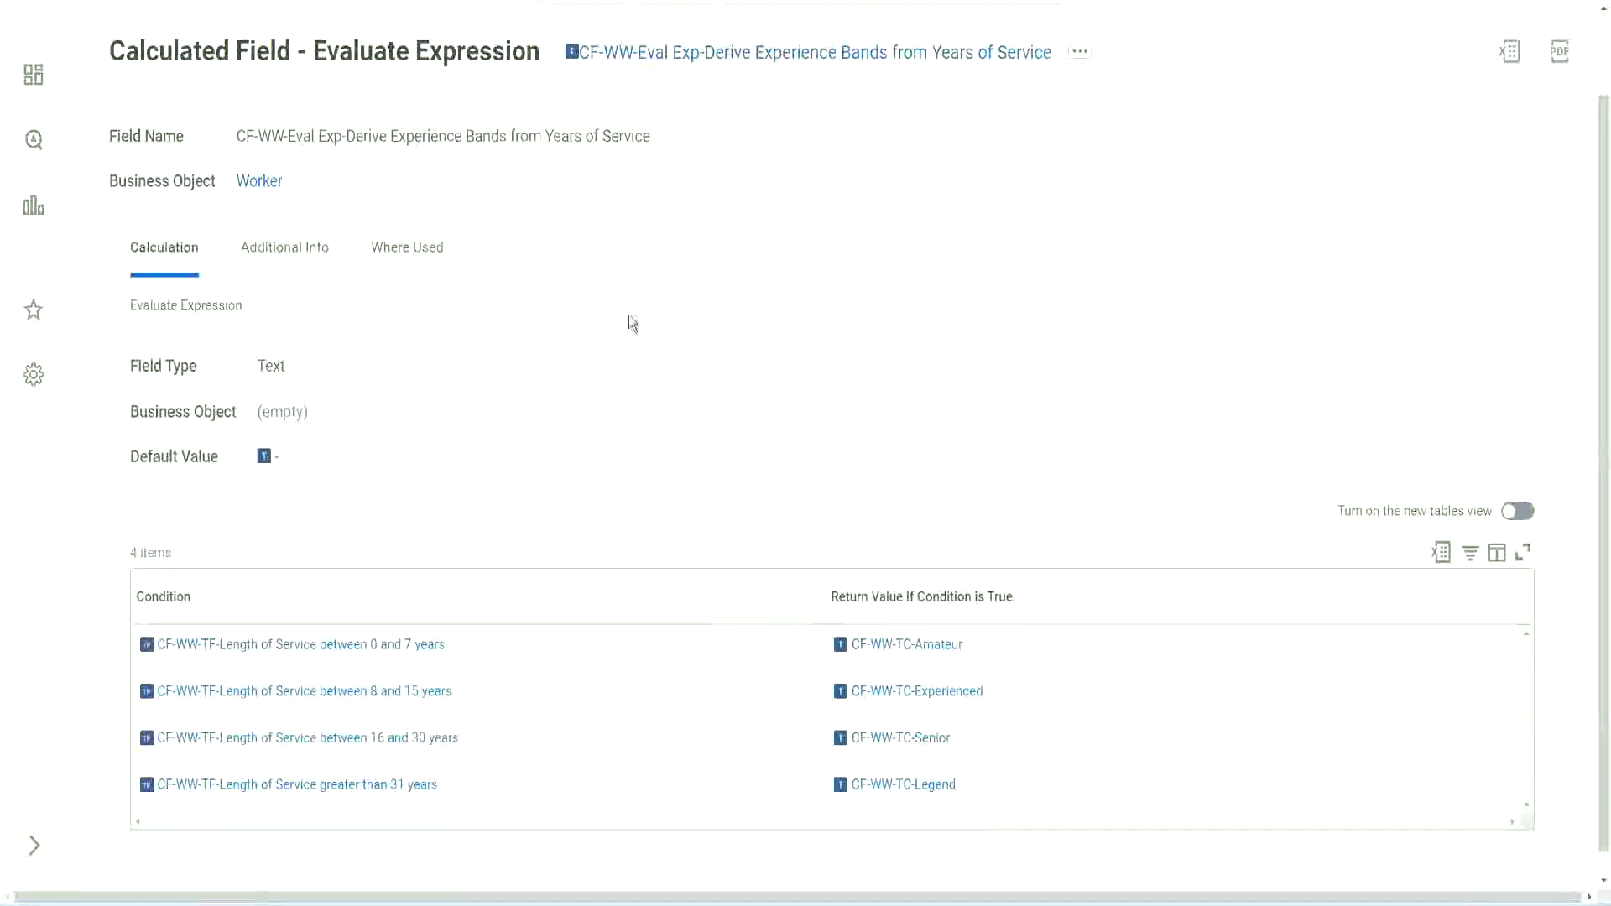
scroll(630, 336, "up", 2)
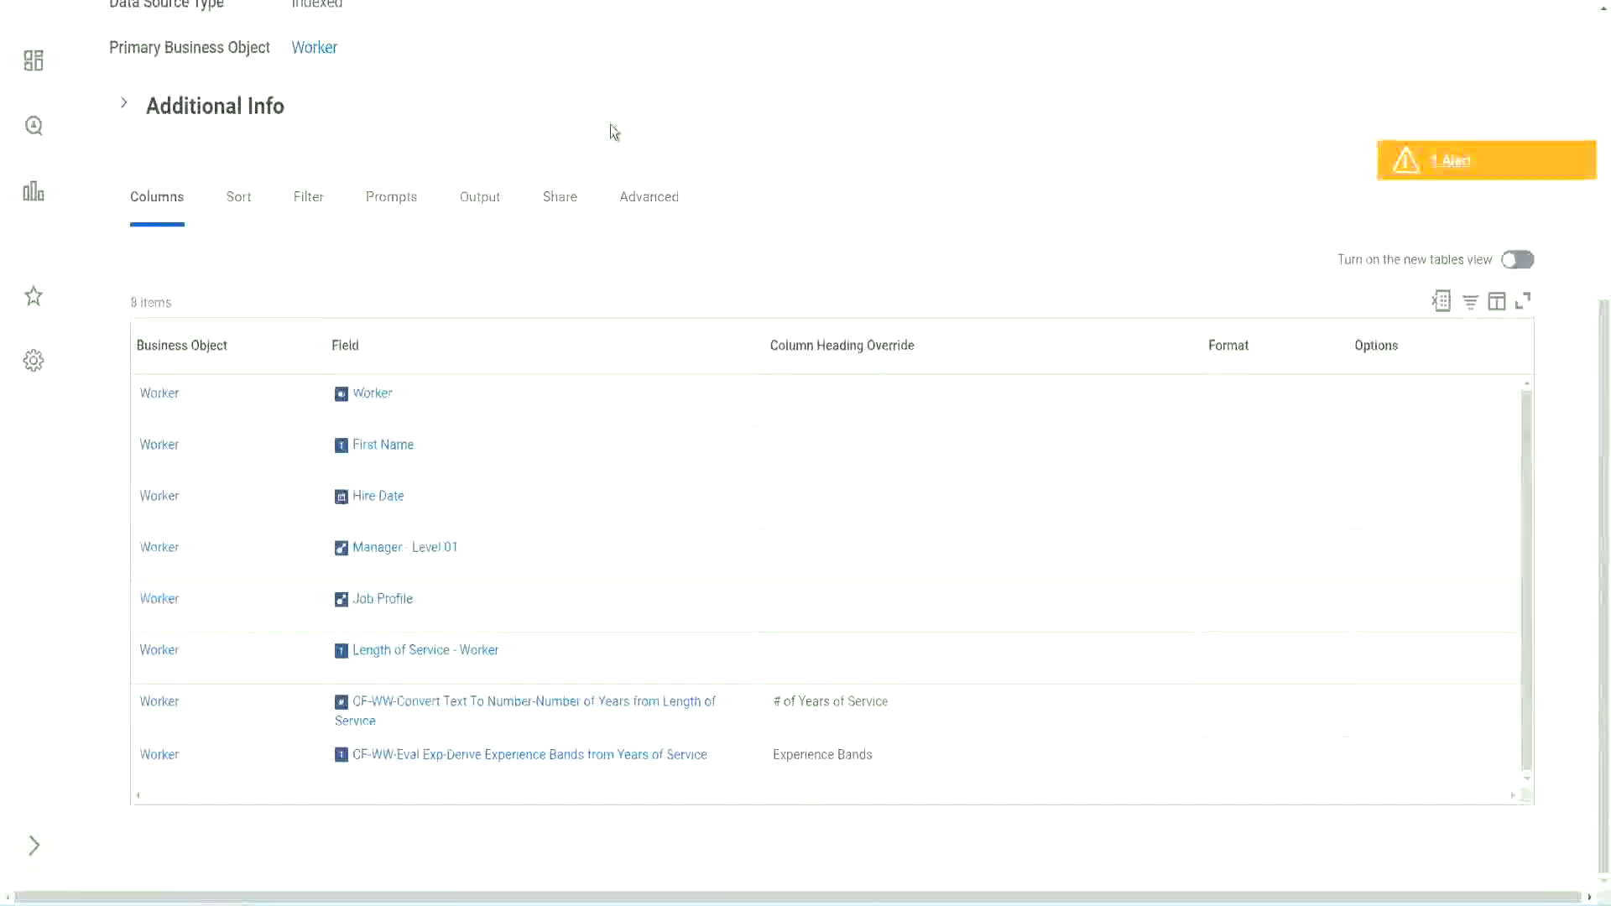
From the WW Employee Details report definition, search for "create cal field" and open the Create Calculated Field task
scroll(616, 130, "up", 5)
left_click(655, 100)
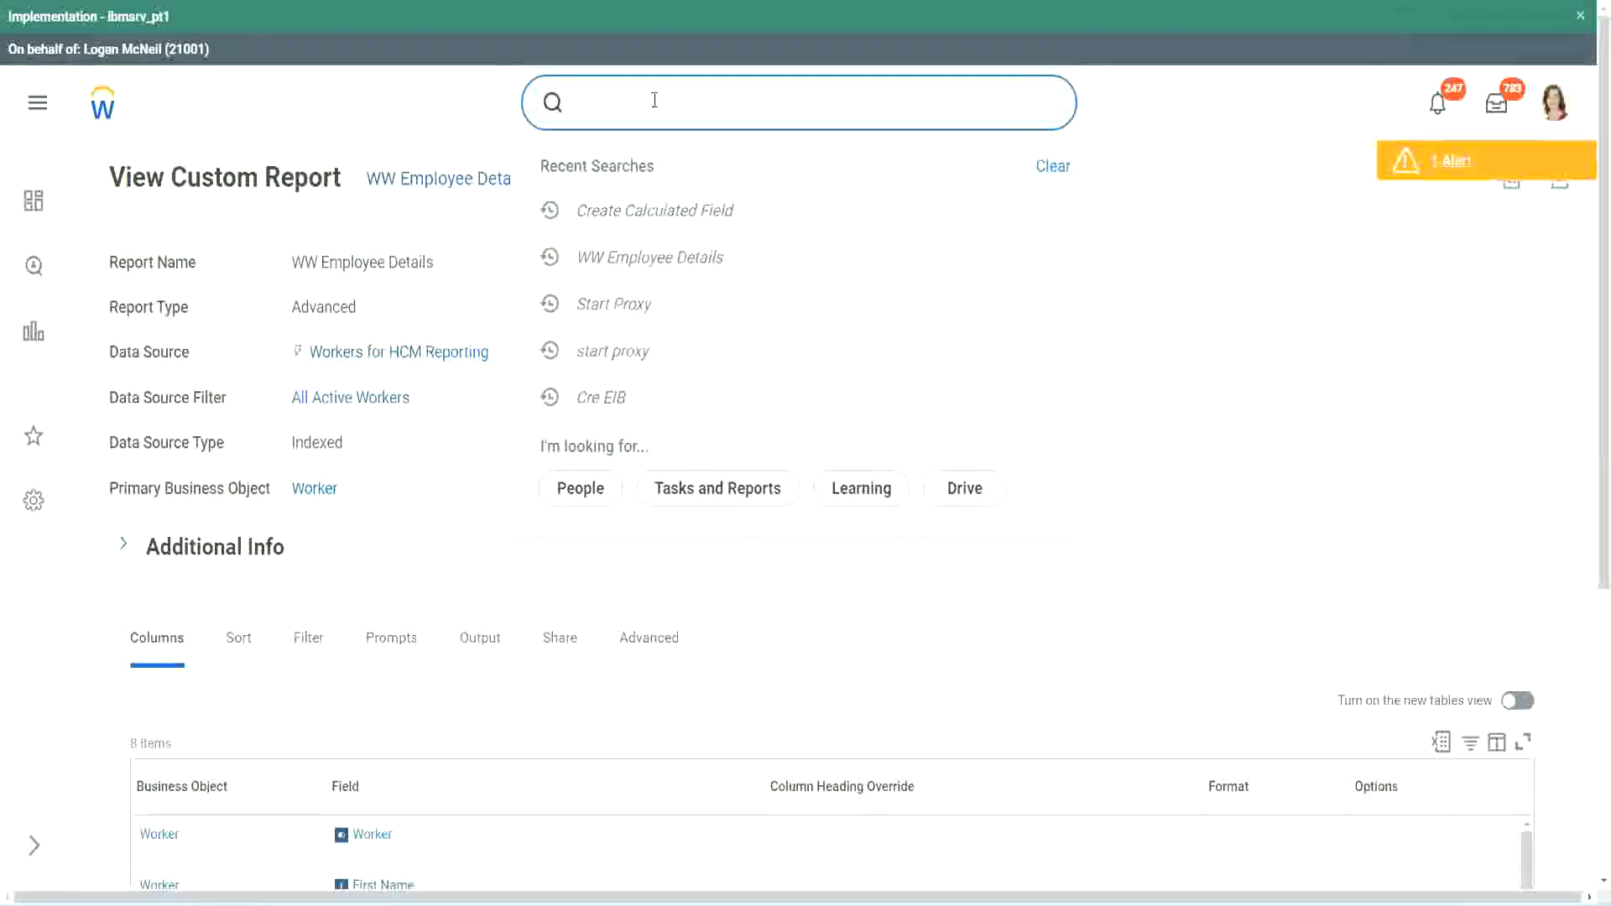
type("create cal field")
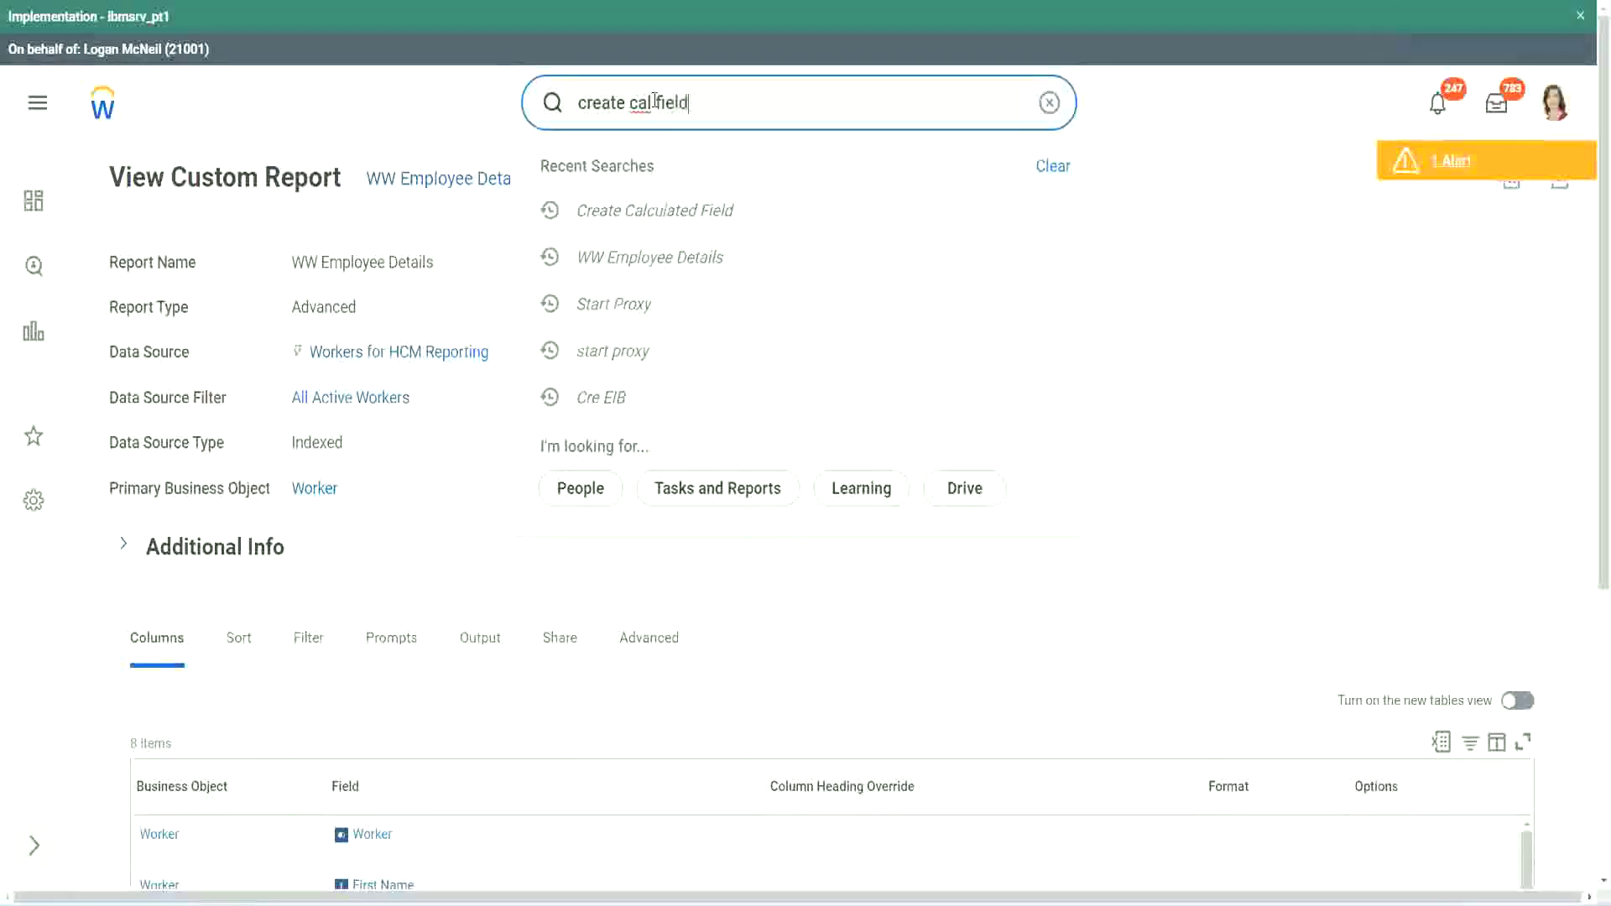
left_click(673, 173)
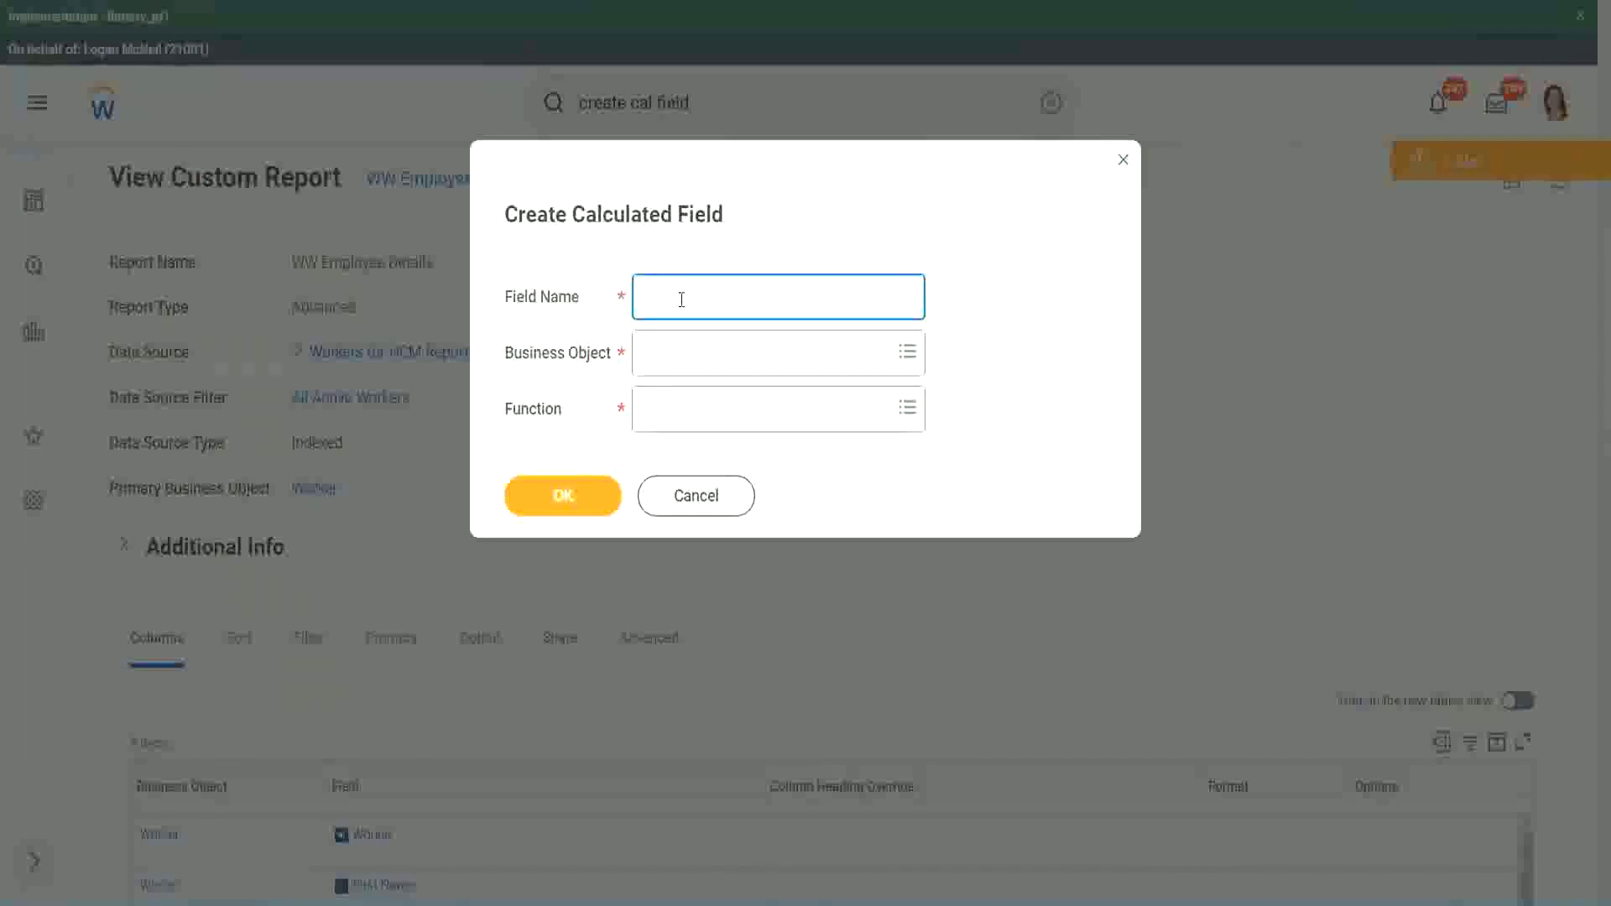
Paste the copied name as the new calculated field's name and insert "Bands" after "Eval Exp"
key("ctrl+v")
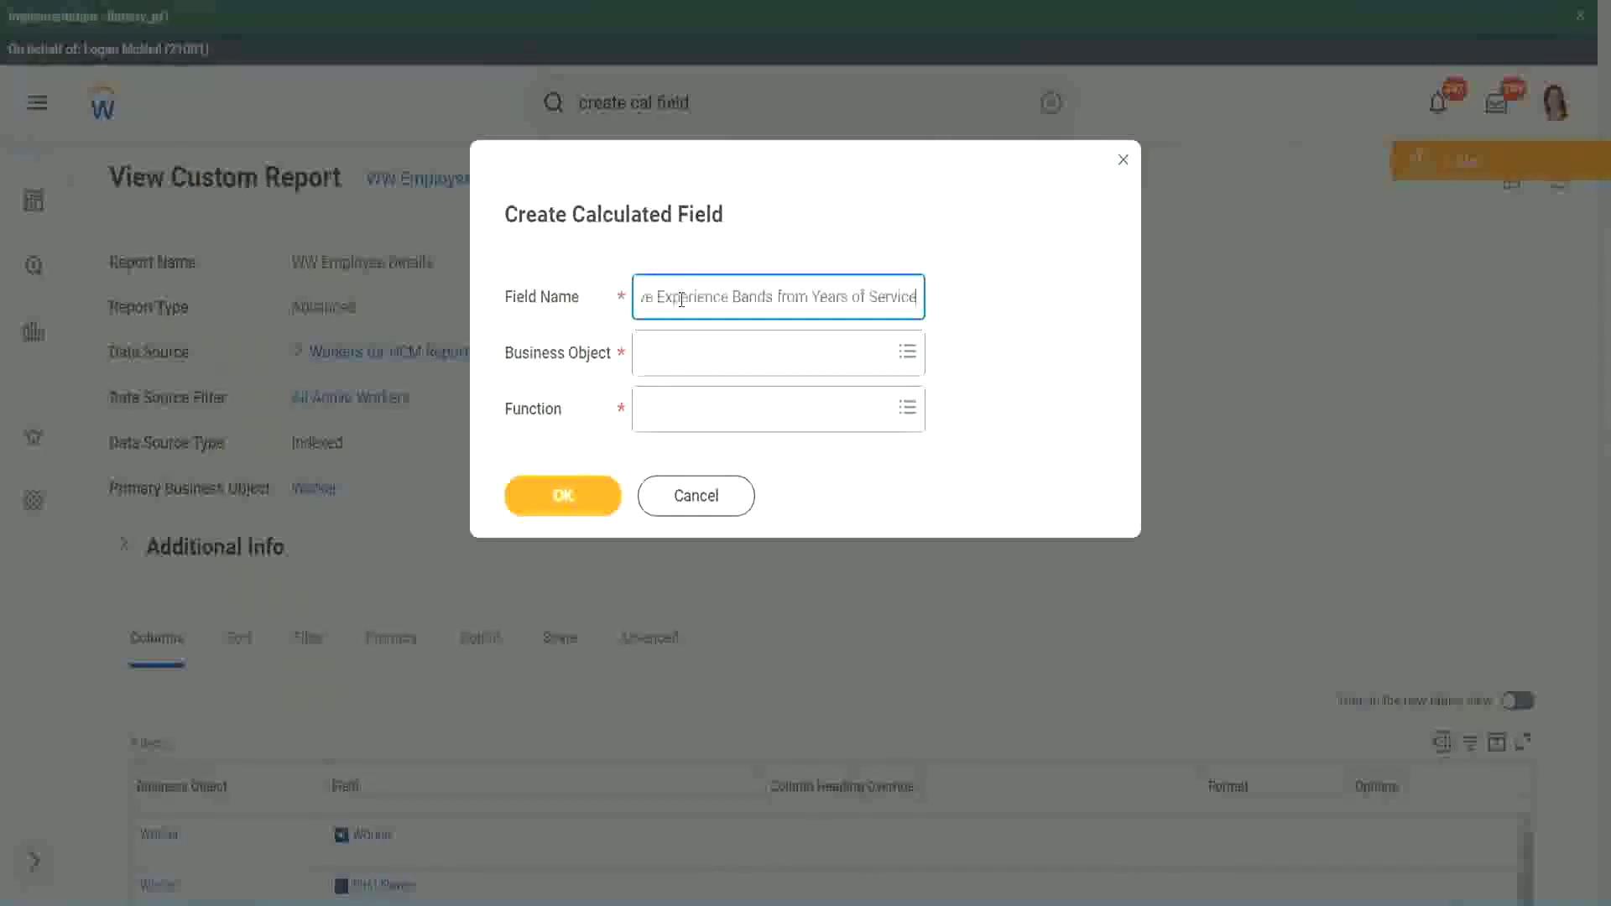
left_click_drag(711, 294, 586, 270)
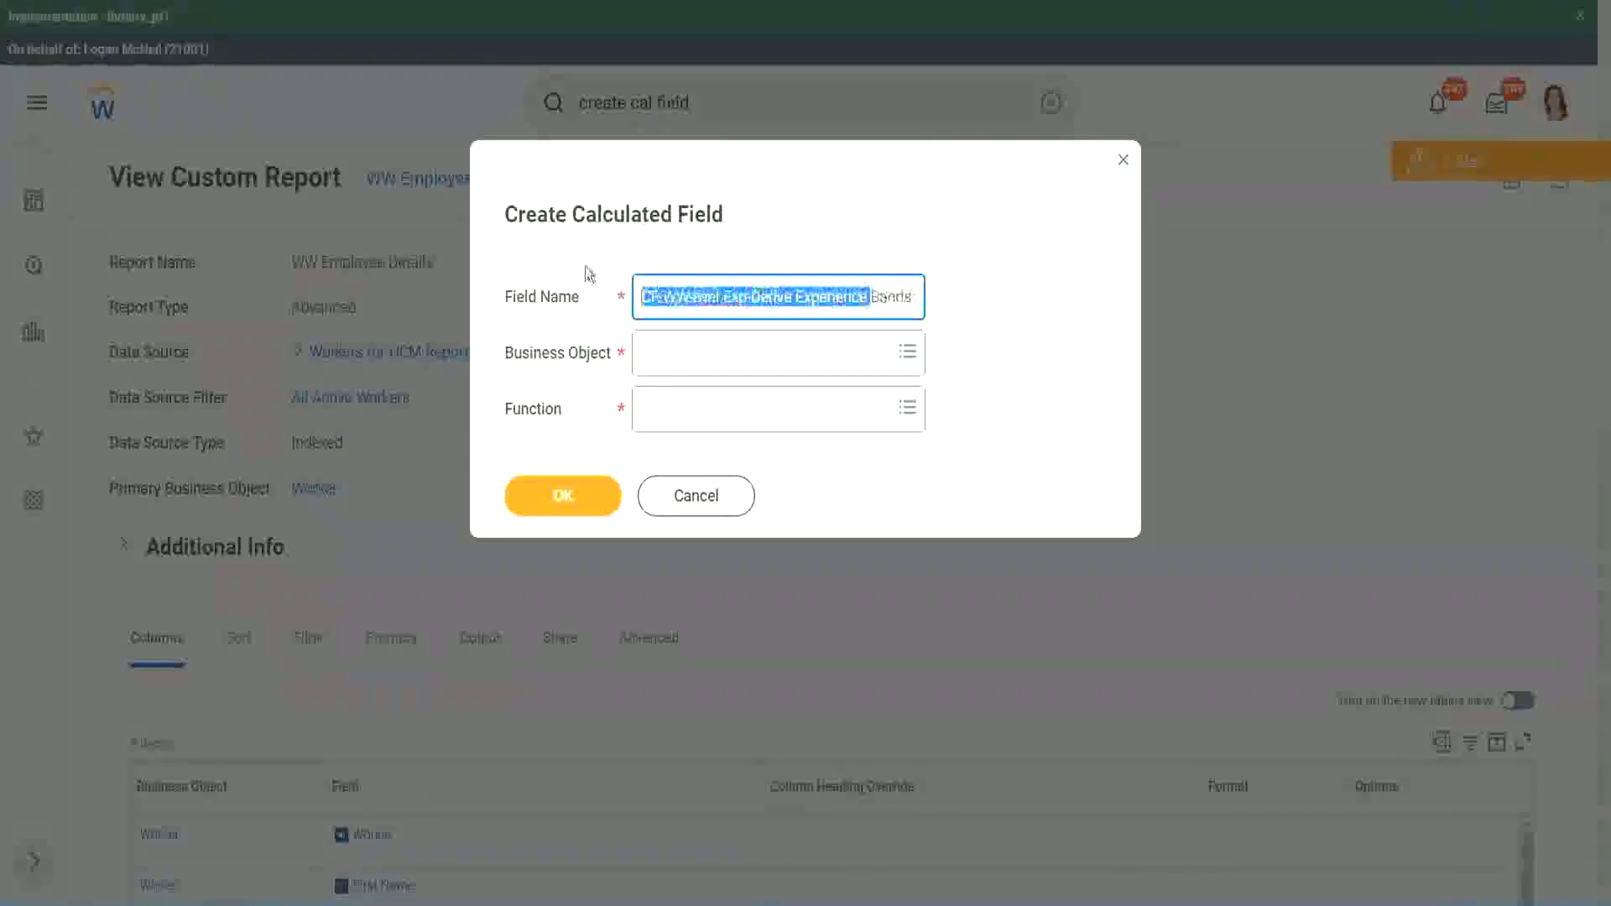
left_click(711, 294)
double_click(735, 295)
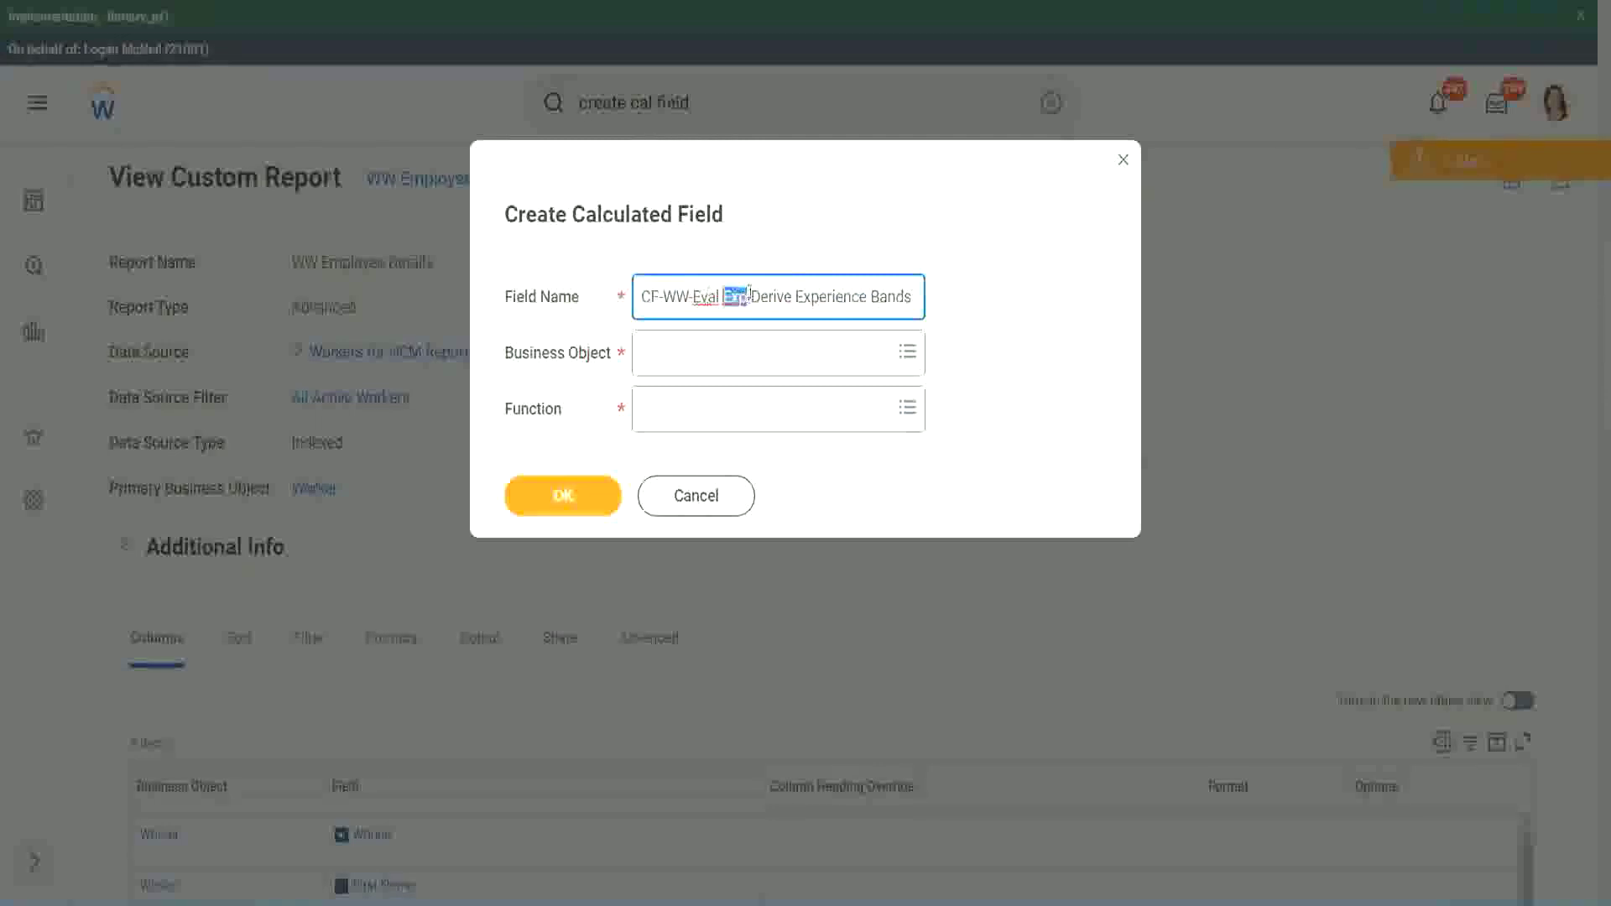
left_click(746, 295)
type("bands")
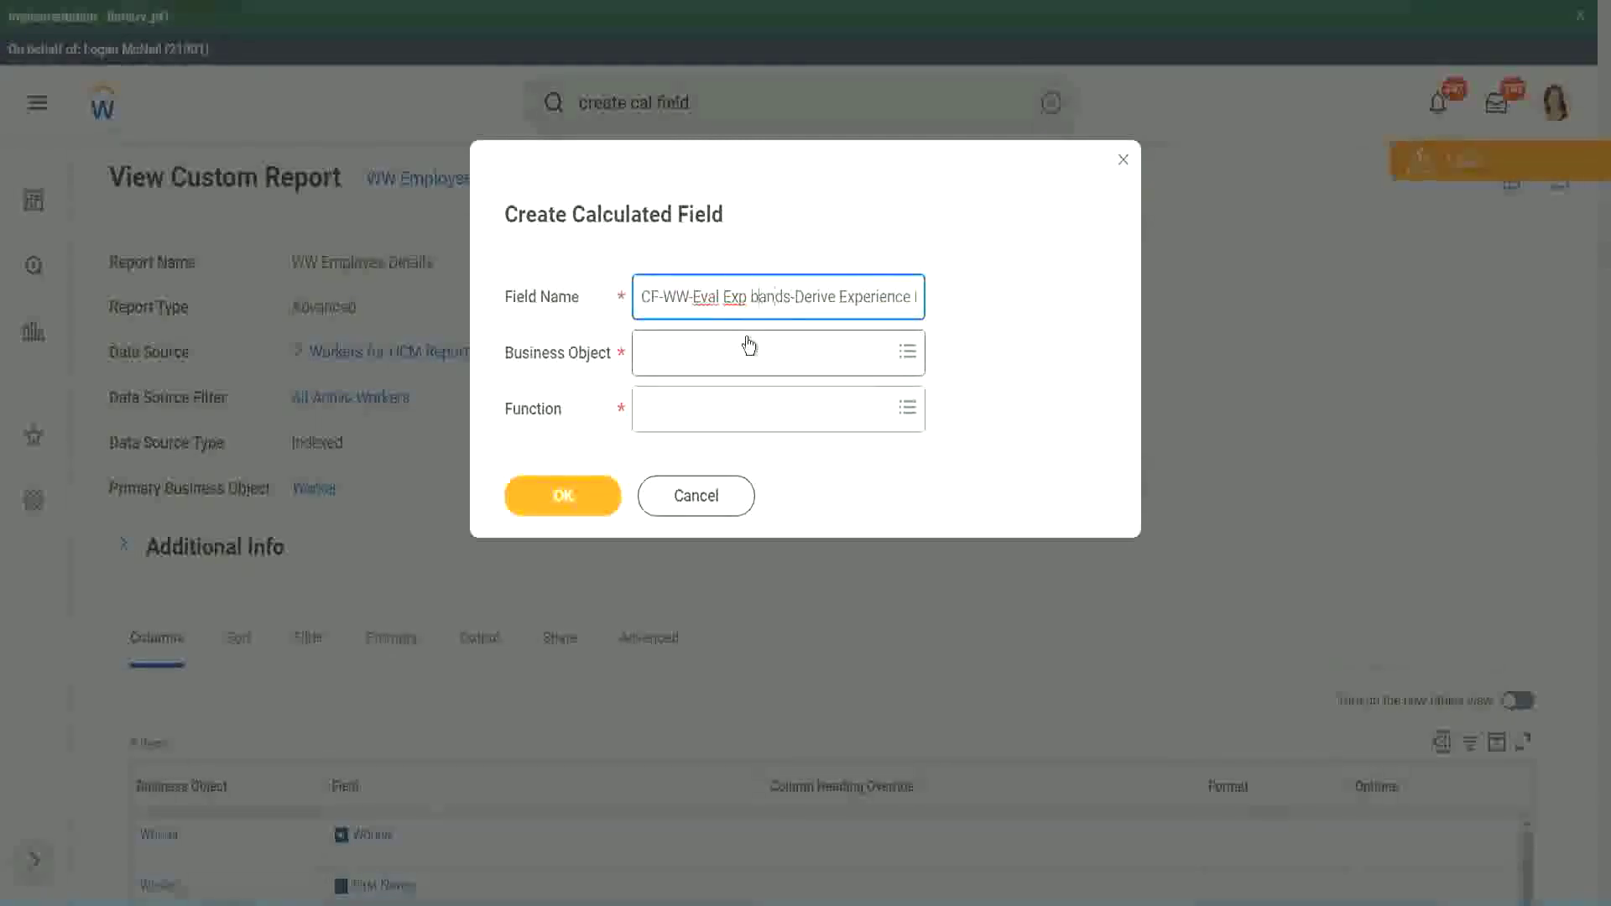
key("BackSpace")
type("B")
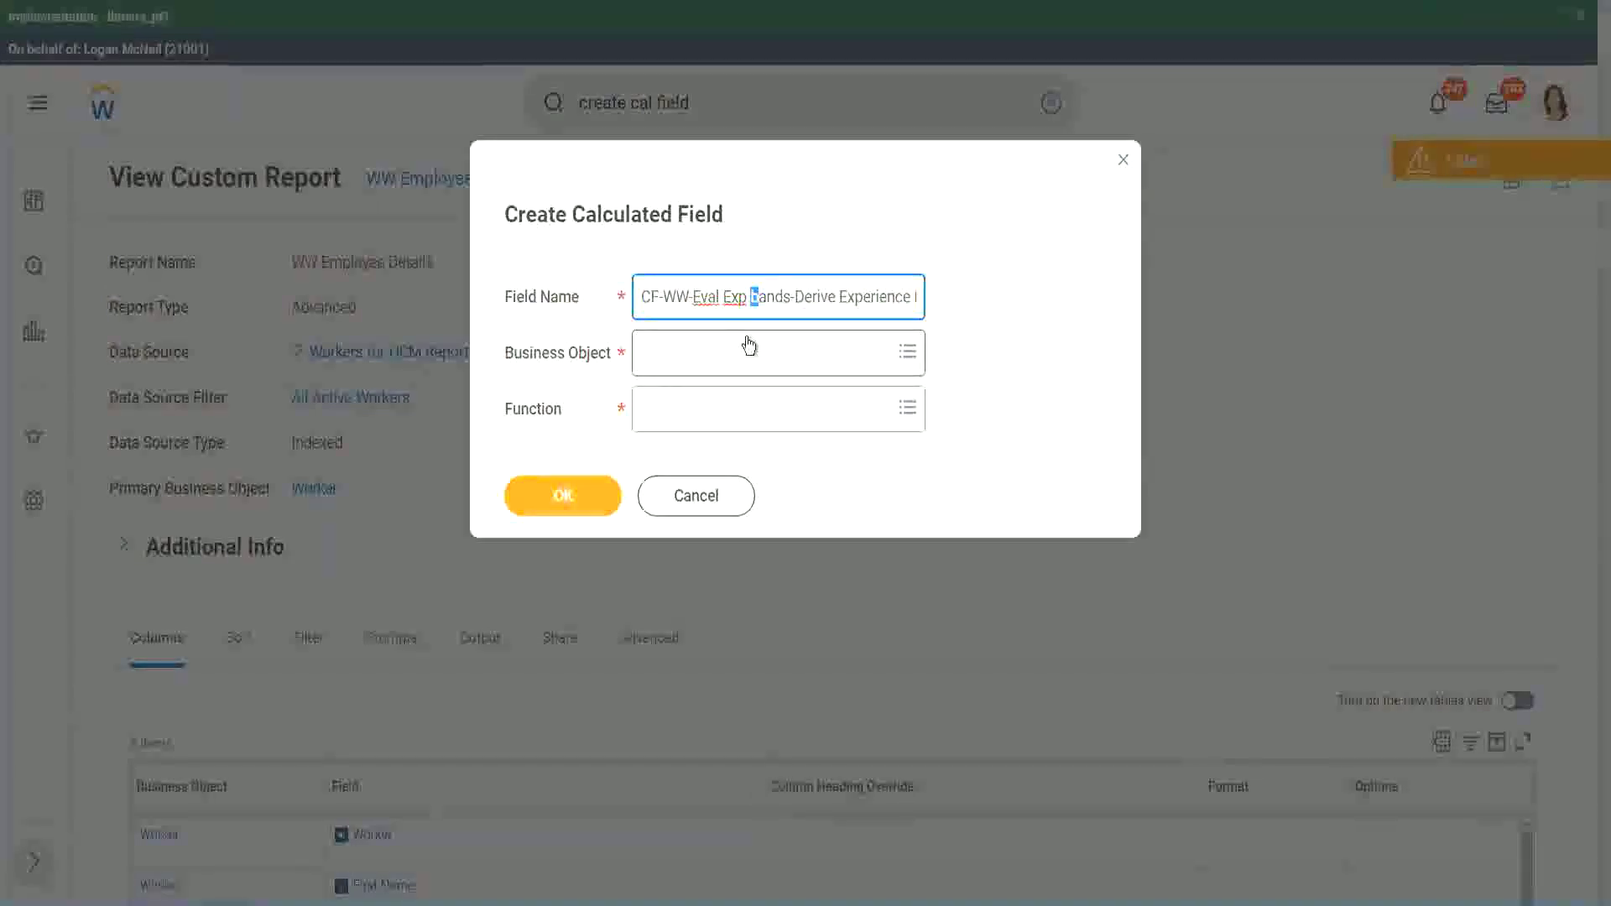
key("Right")
key("Right")
key("Right")
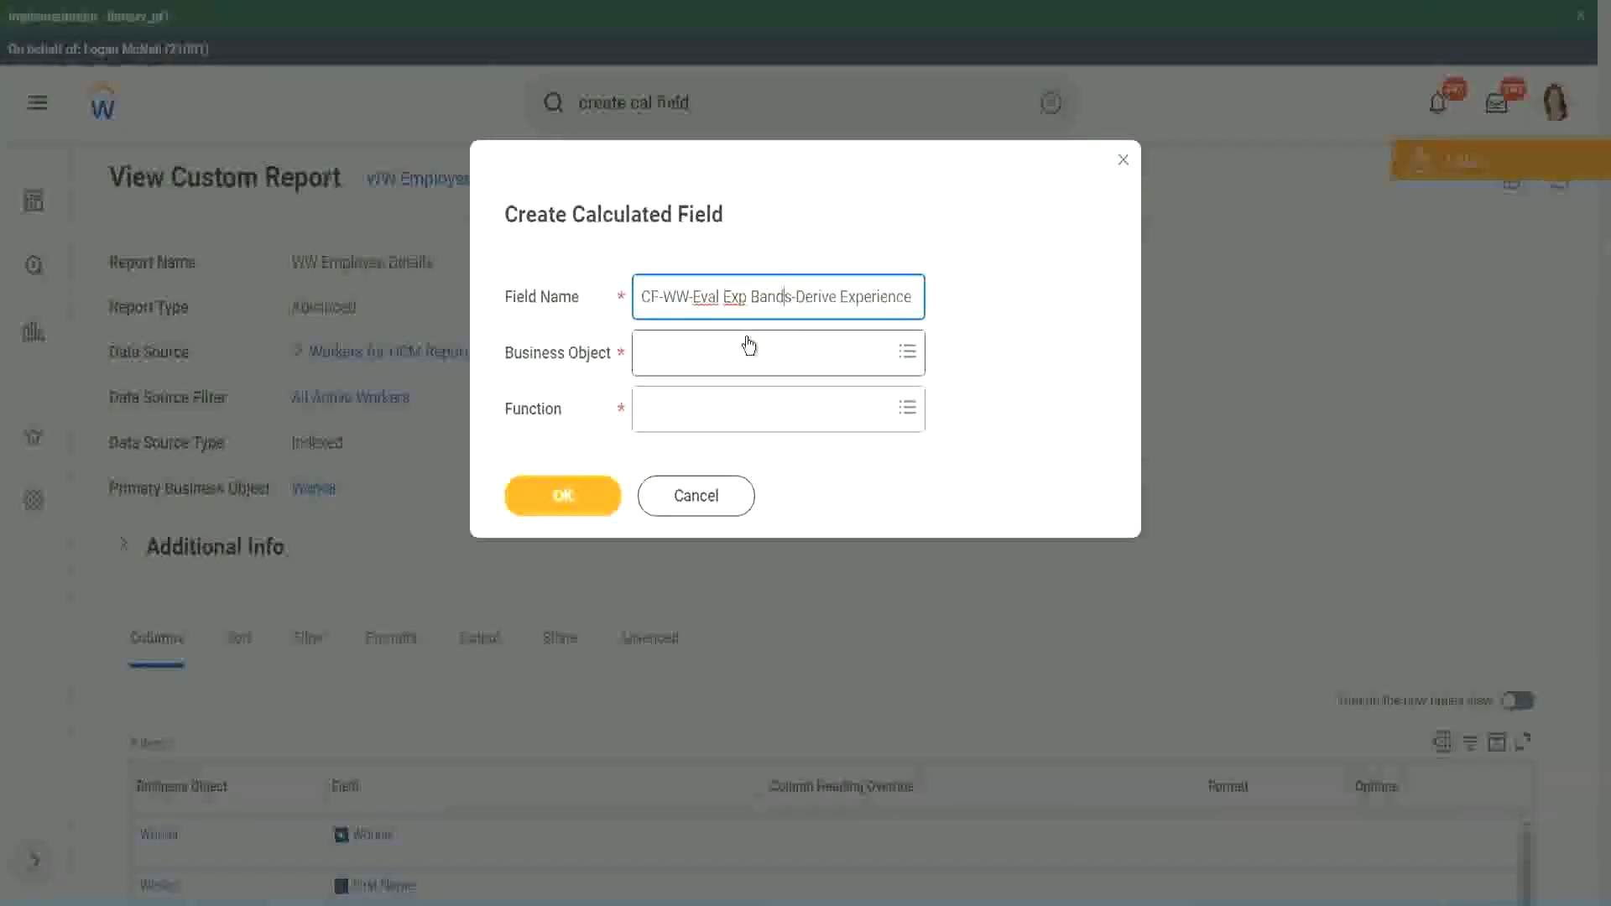
Replace "Derive" with "Determine" so the field name reads CF-WW-Eval Exp Bands-Determine Experience Bands from Years of Service
key("End")
type("Bands from Years of")
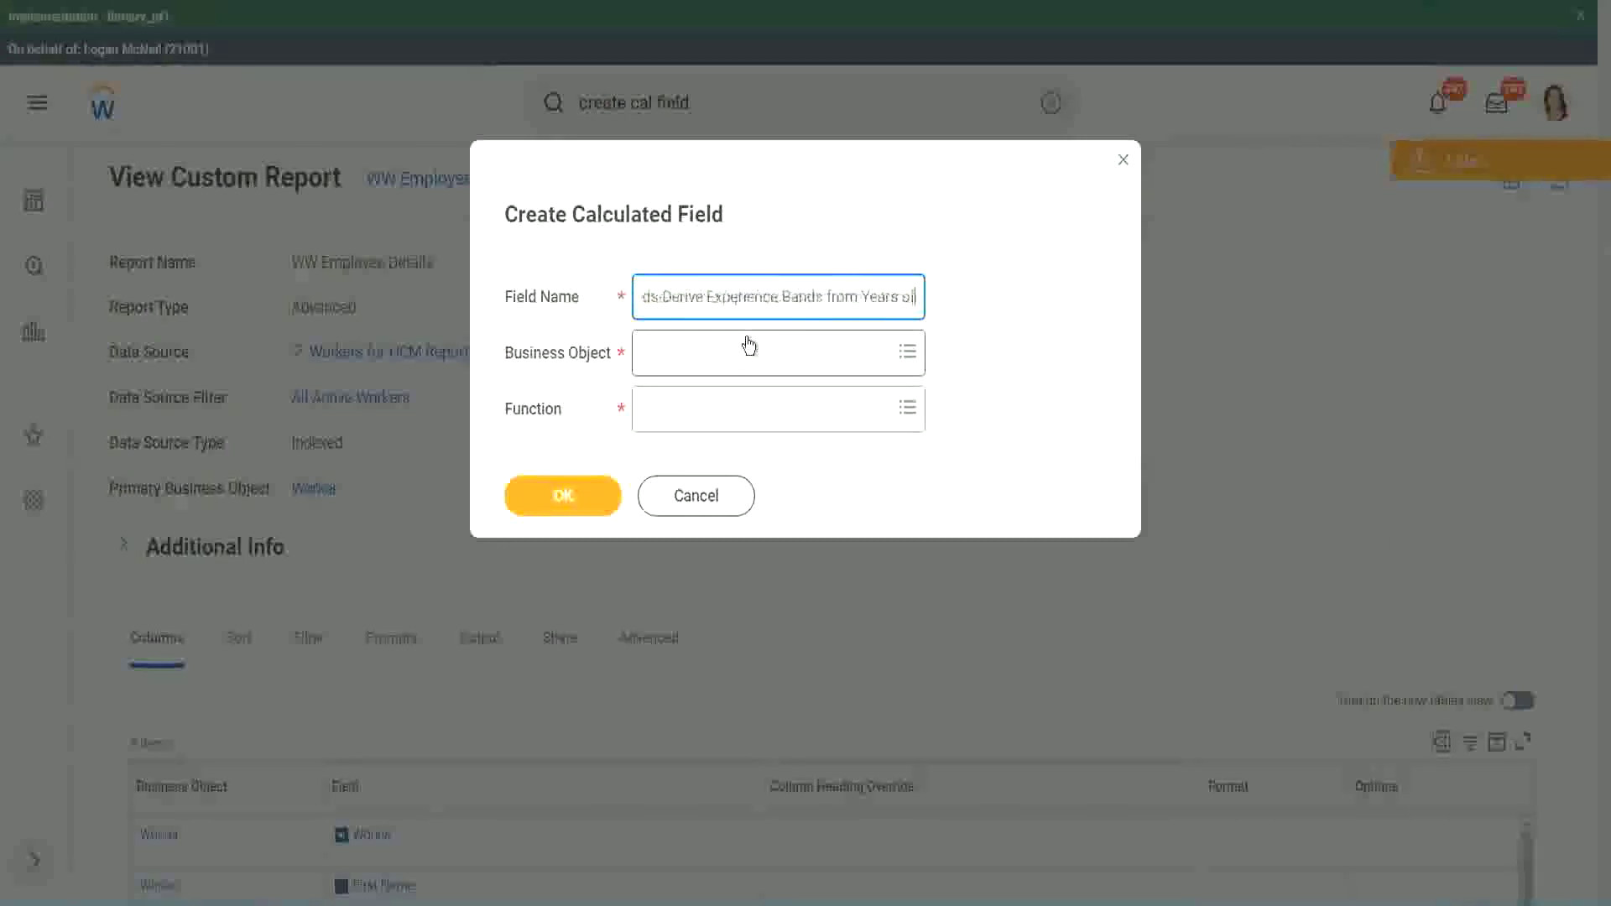
key("Left")
key("Left")
key("Left")
key("Left")
key("Left")
key("Left")
key("Left")
key("Left")
key("Left")
key("Left")
key("Left")
key("Left")
key("Left")
key("Left")
key("Left")
key("Left")
key("Left")
key("Left")
key("Left")
key("Left")
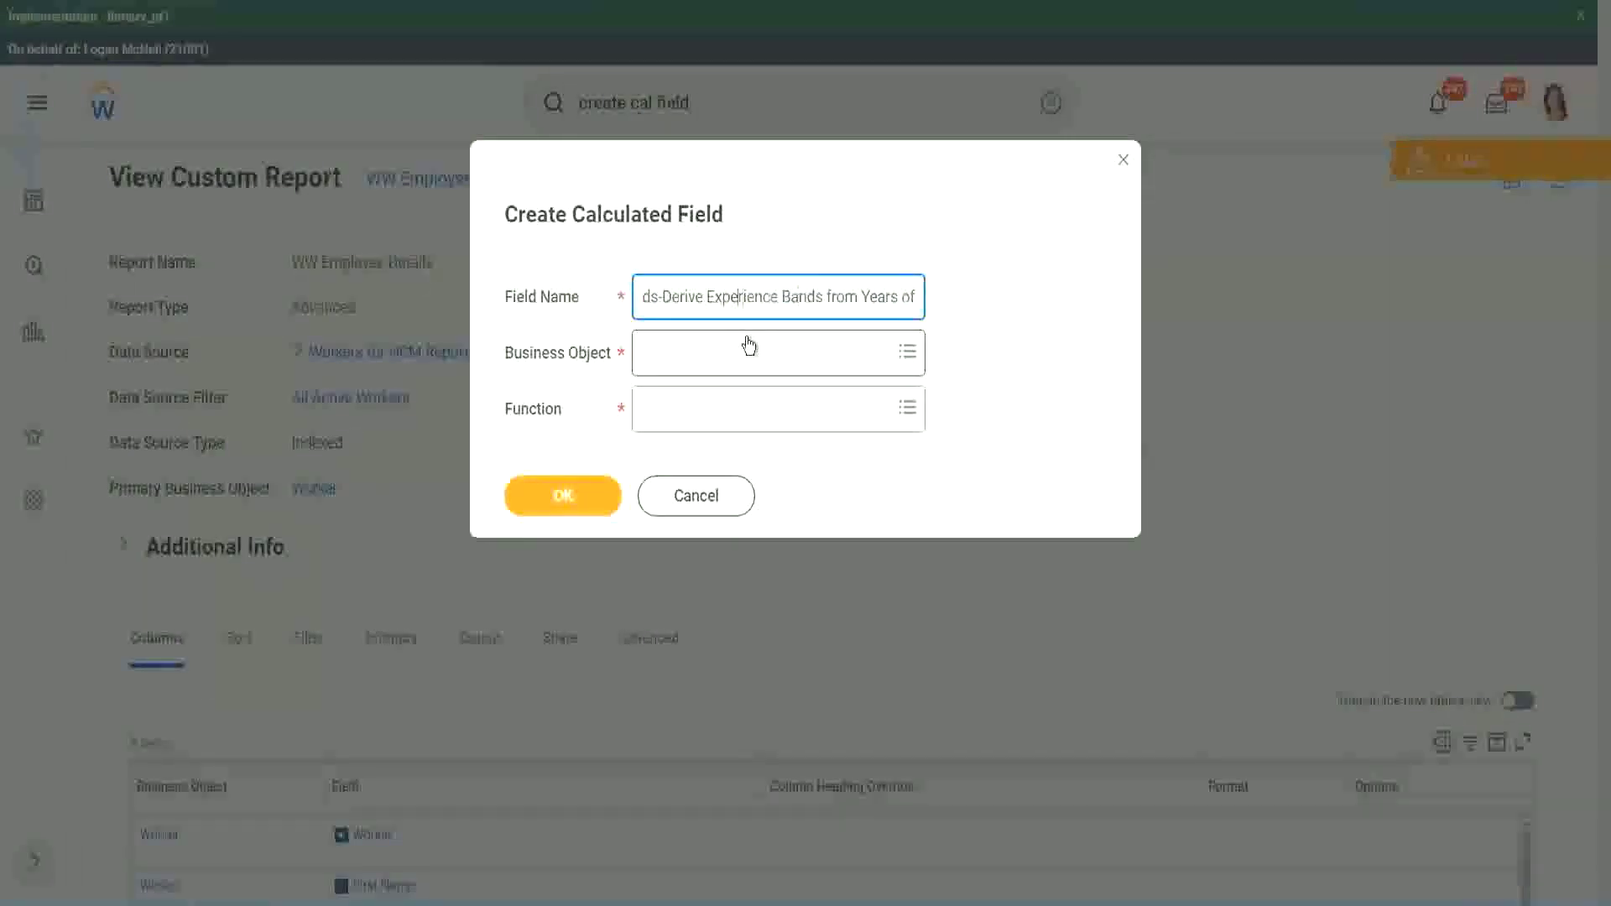
key("Left")
key("Left")
key("Left")
key("shift+Left")
key("shift+Left")
key("shift+Left")
key("shift+Left")
key("shift+Left")
key("shift+Left")
type("Determine")
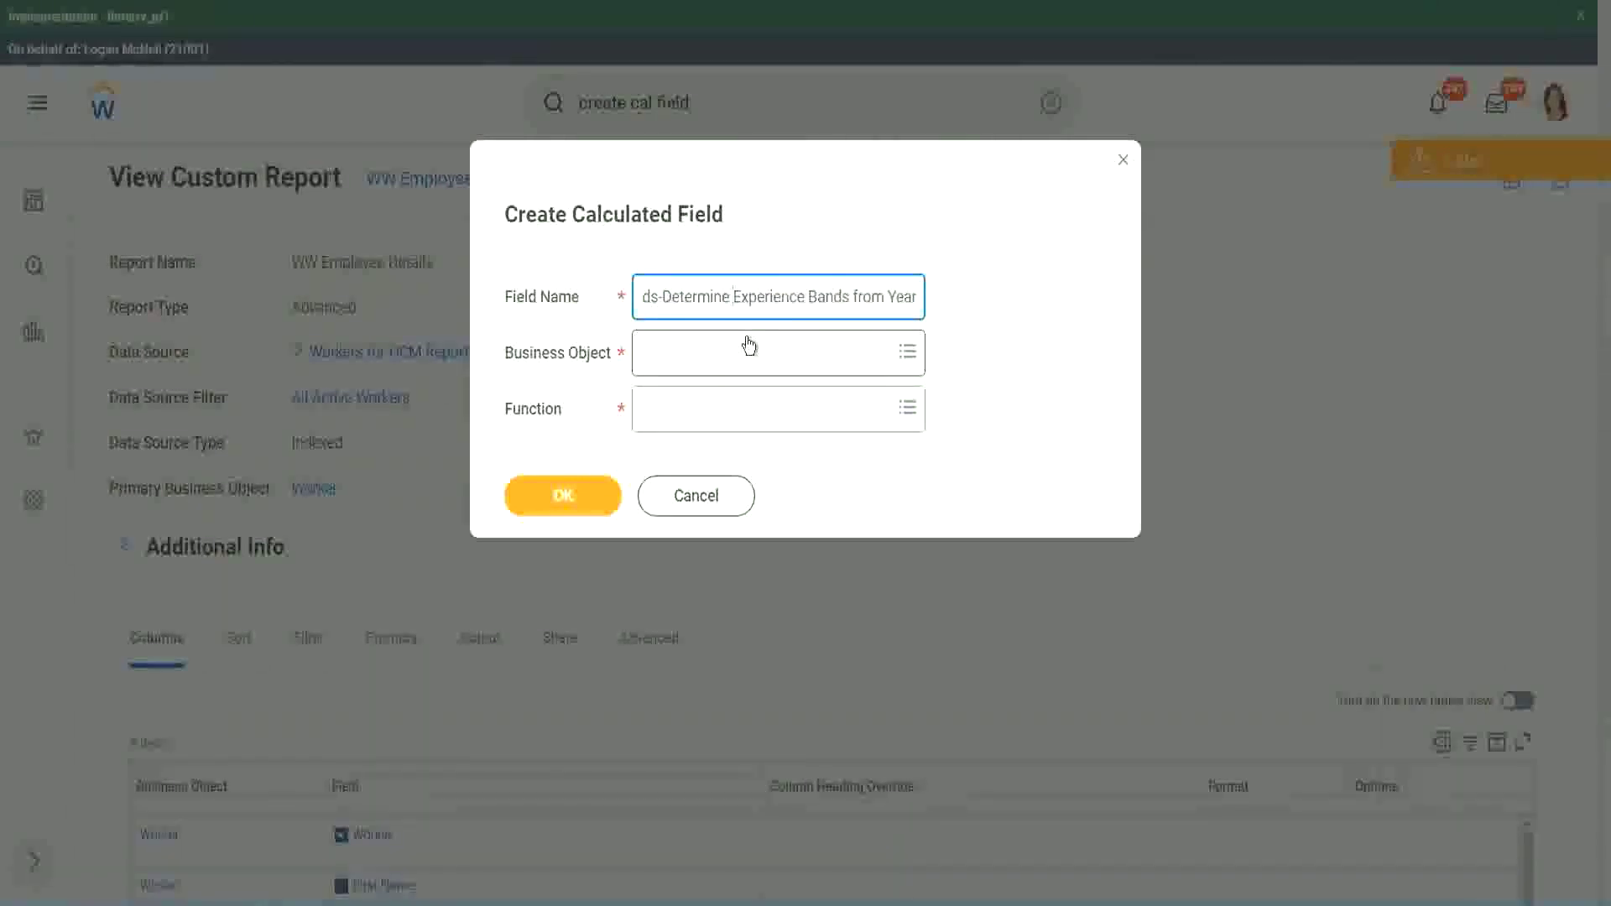
key("End")
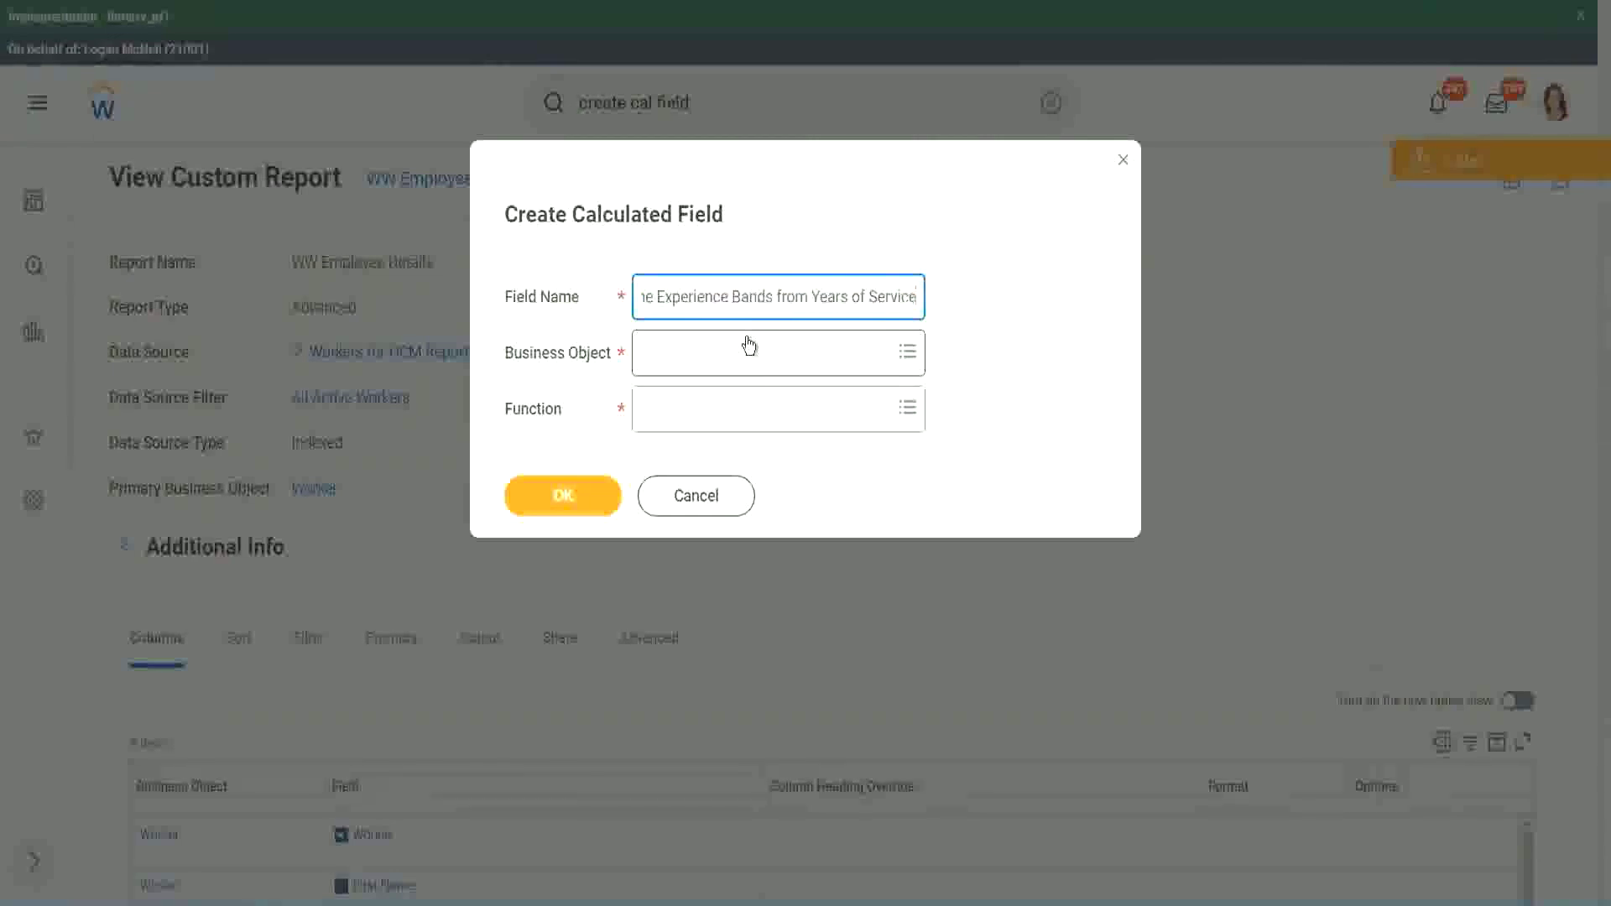
Set the new calculated field's business object to Worker and its function to Evaluate Expression Band
left_click(717, 353)
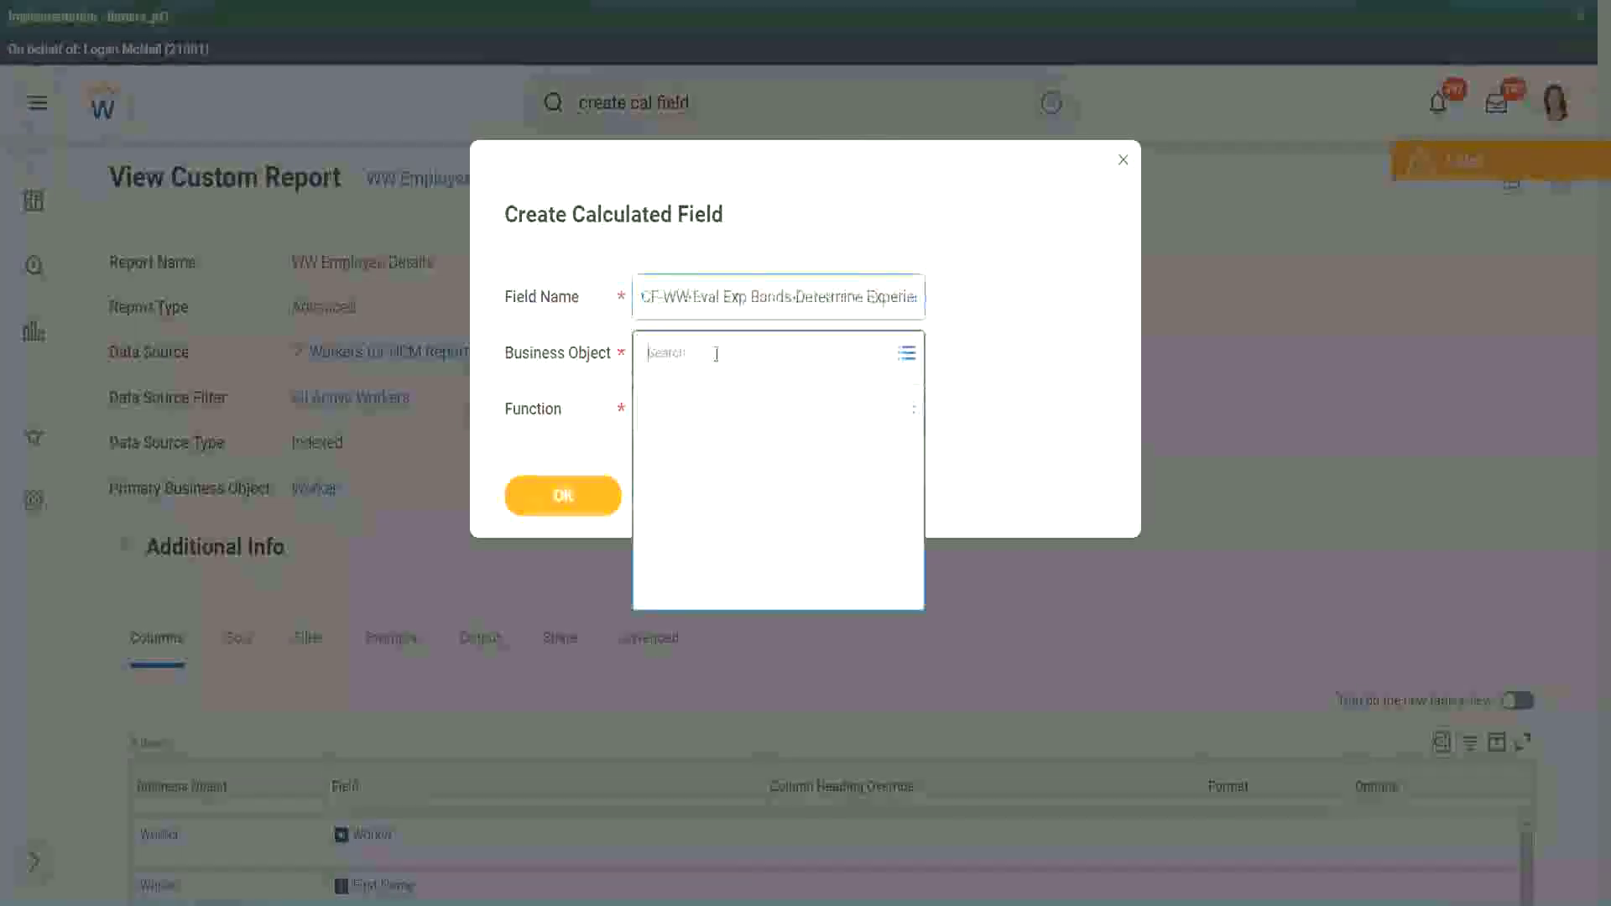
type("worker")
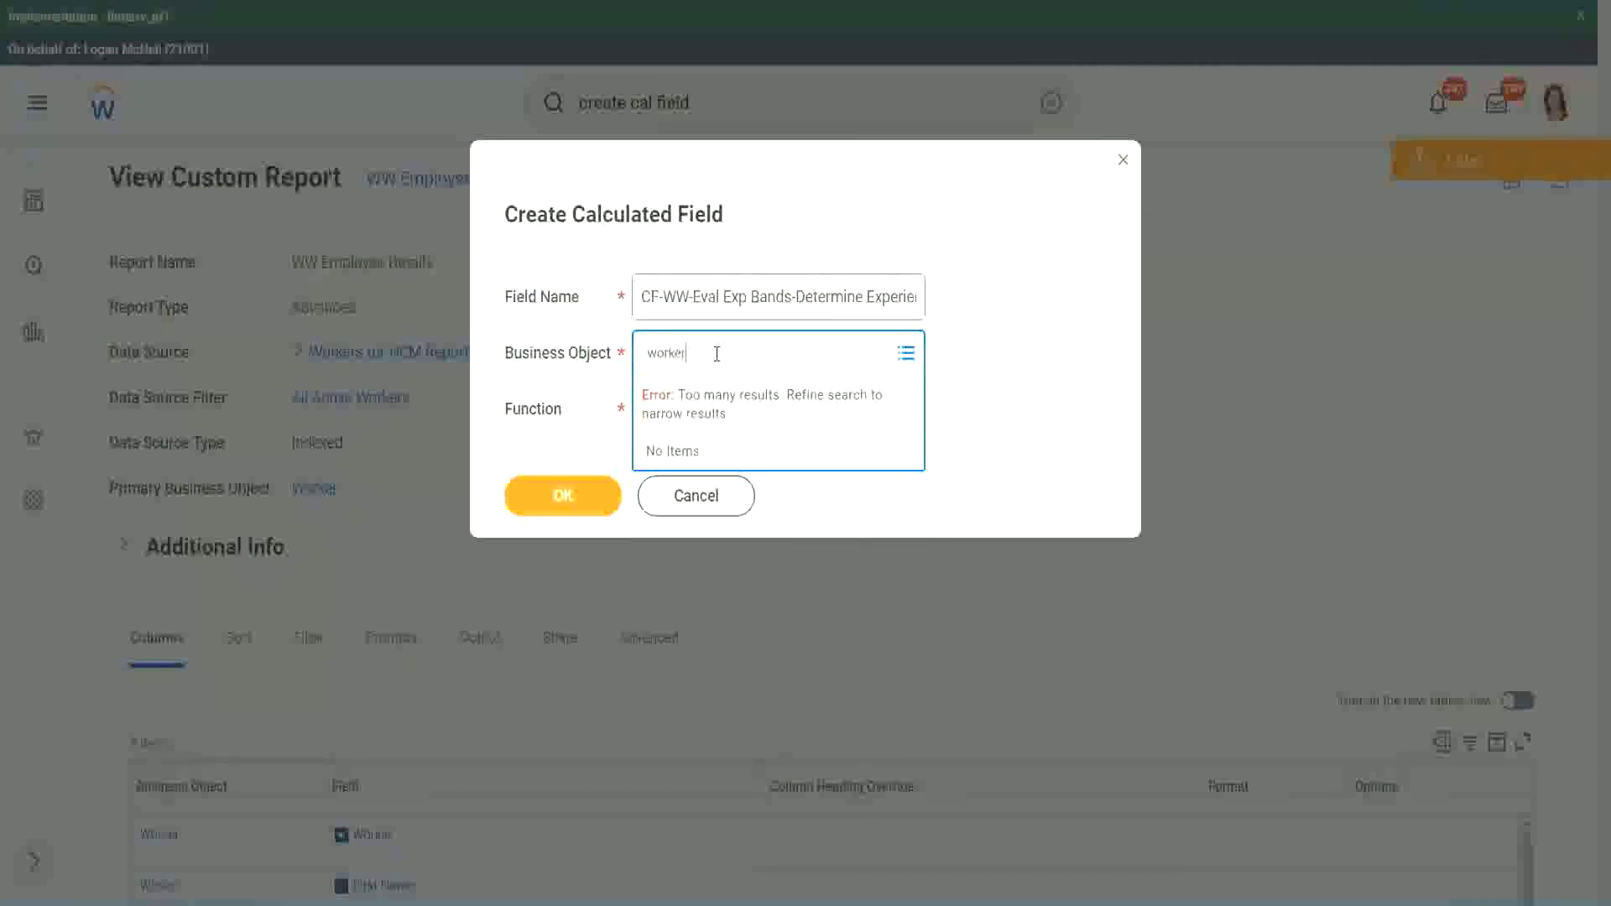
key("Return")
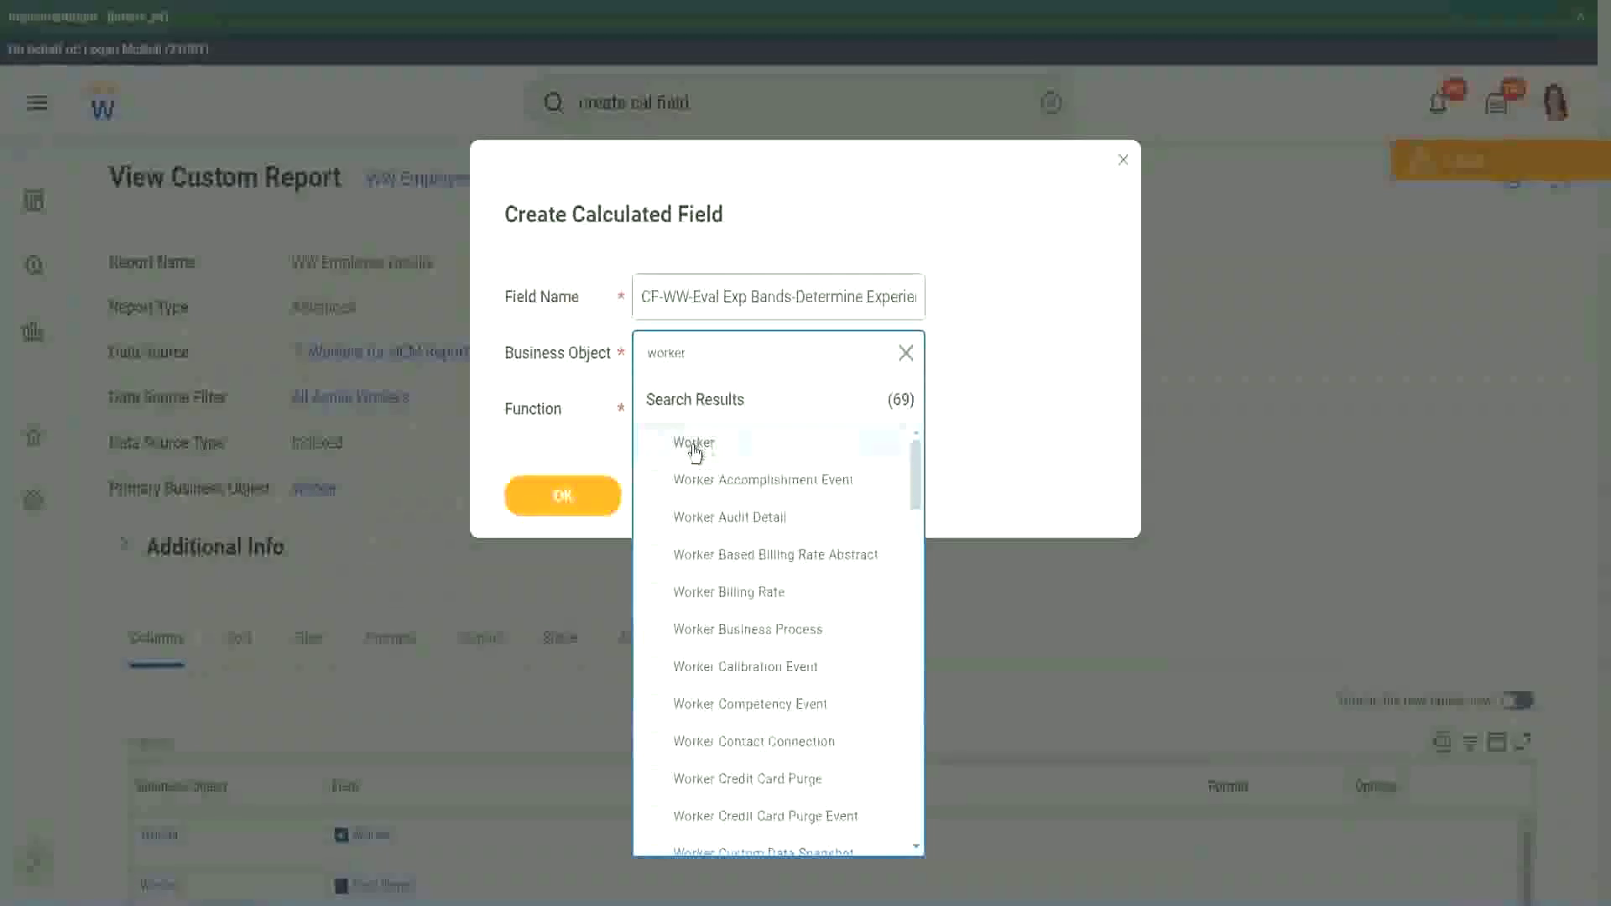
left_click(695, 445)
left_click(681, 407)
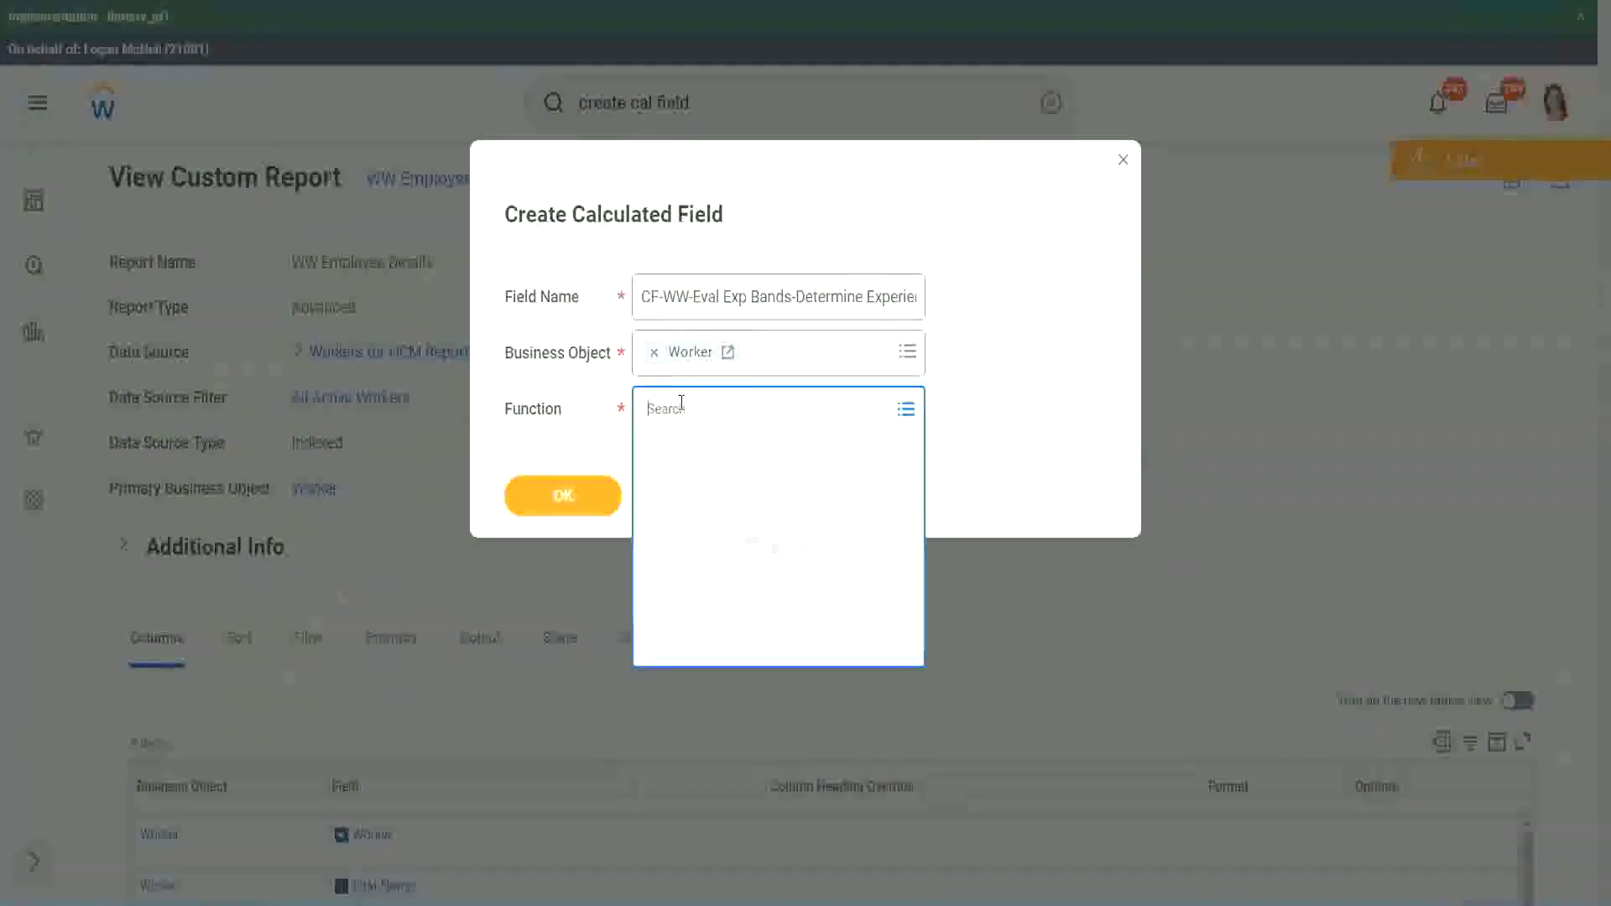
type("eval exp")
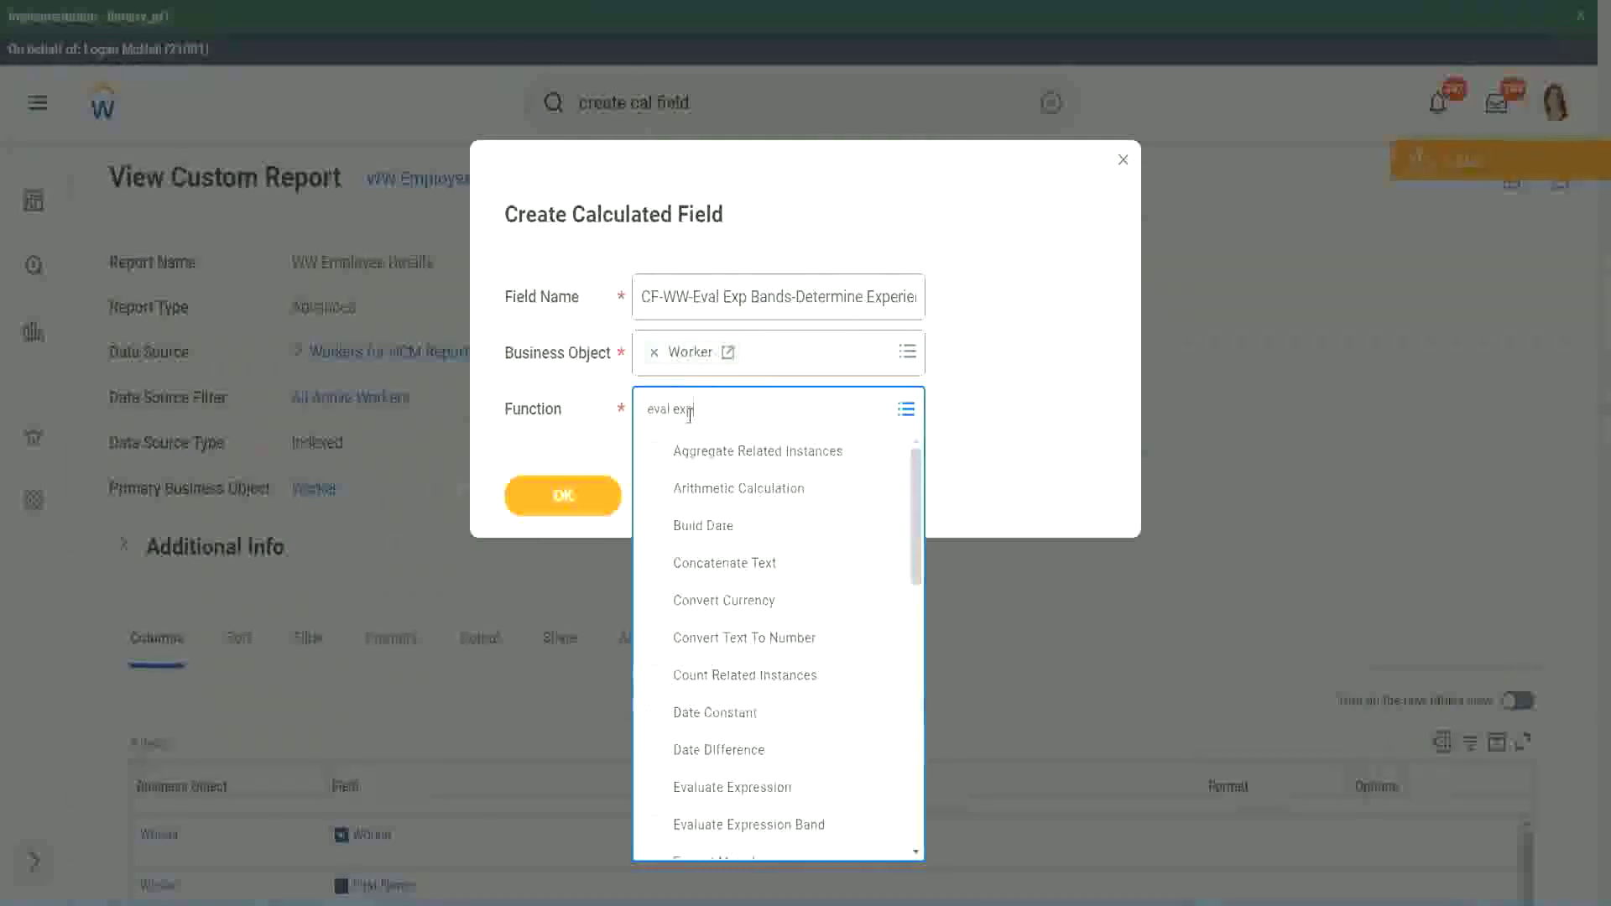
key("Return")
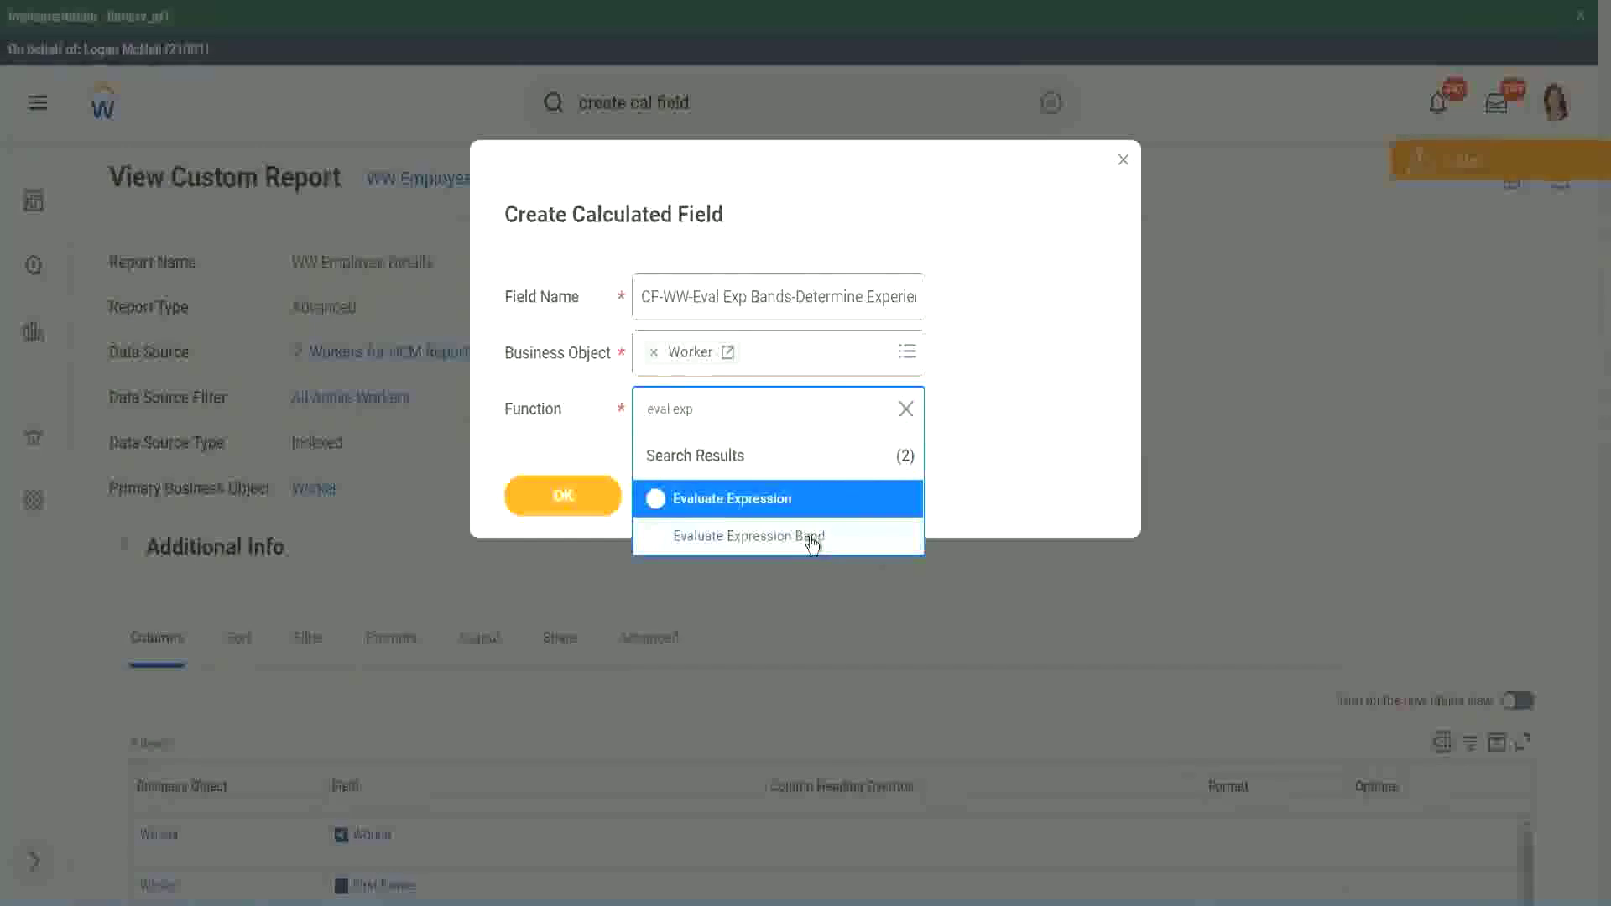
left_click(814, 541)
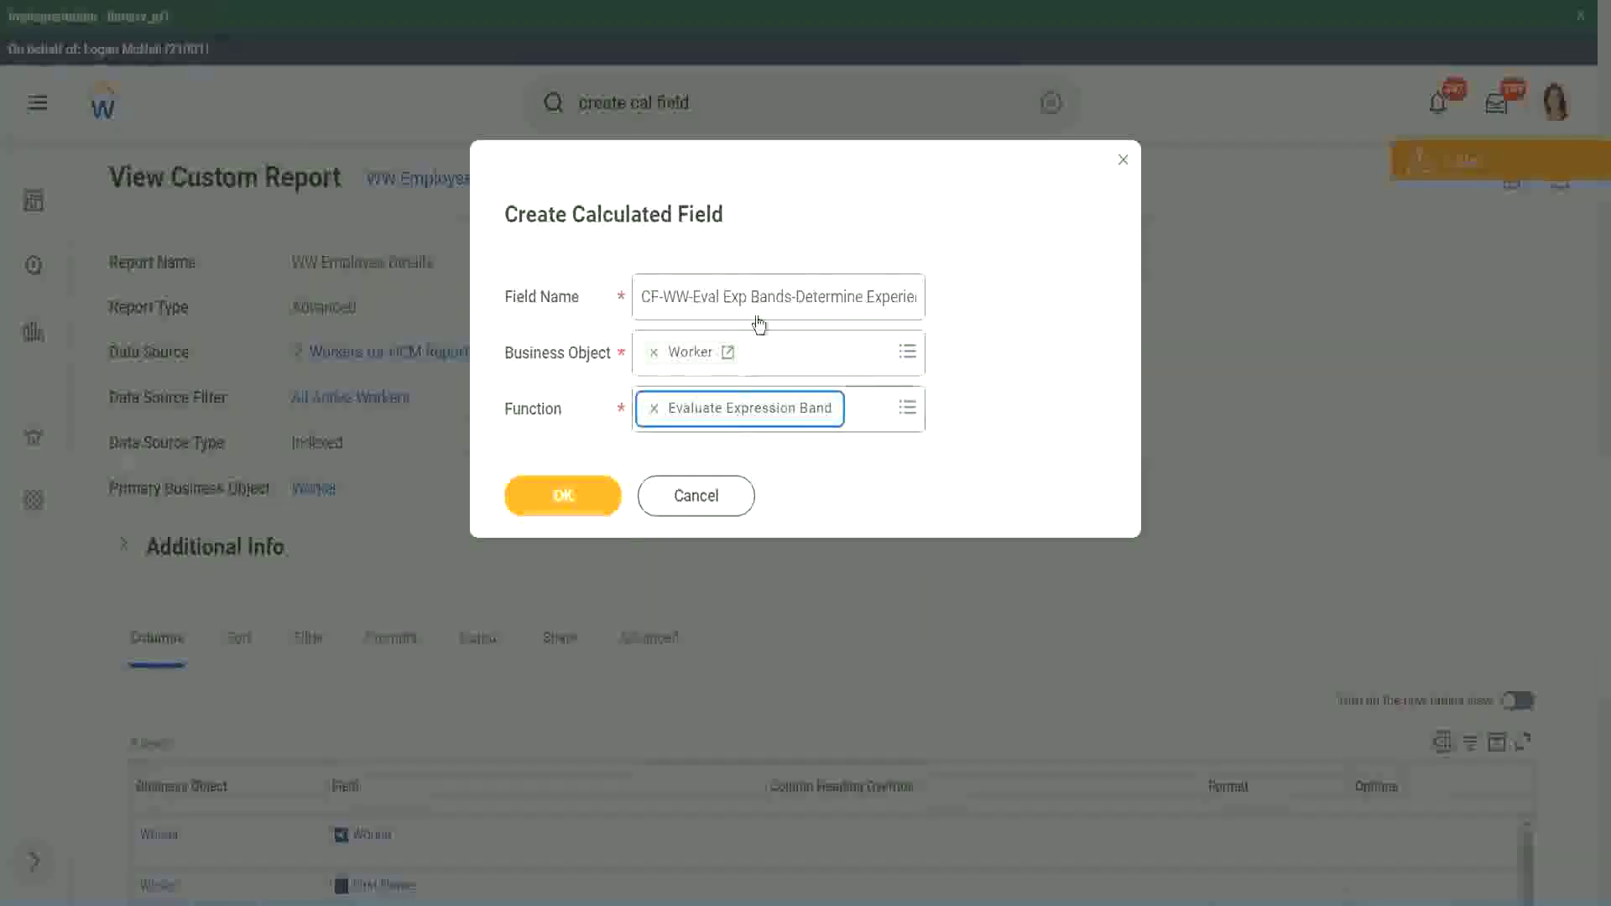
Change "Eval Exp Bands" to "Eval Exp Band" in the field name and continue to the calculation definition
left_click(791, 297)
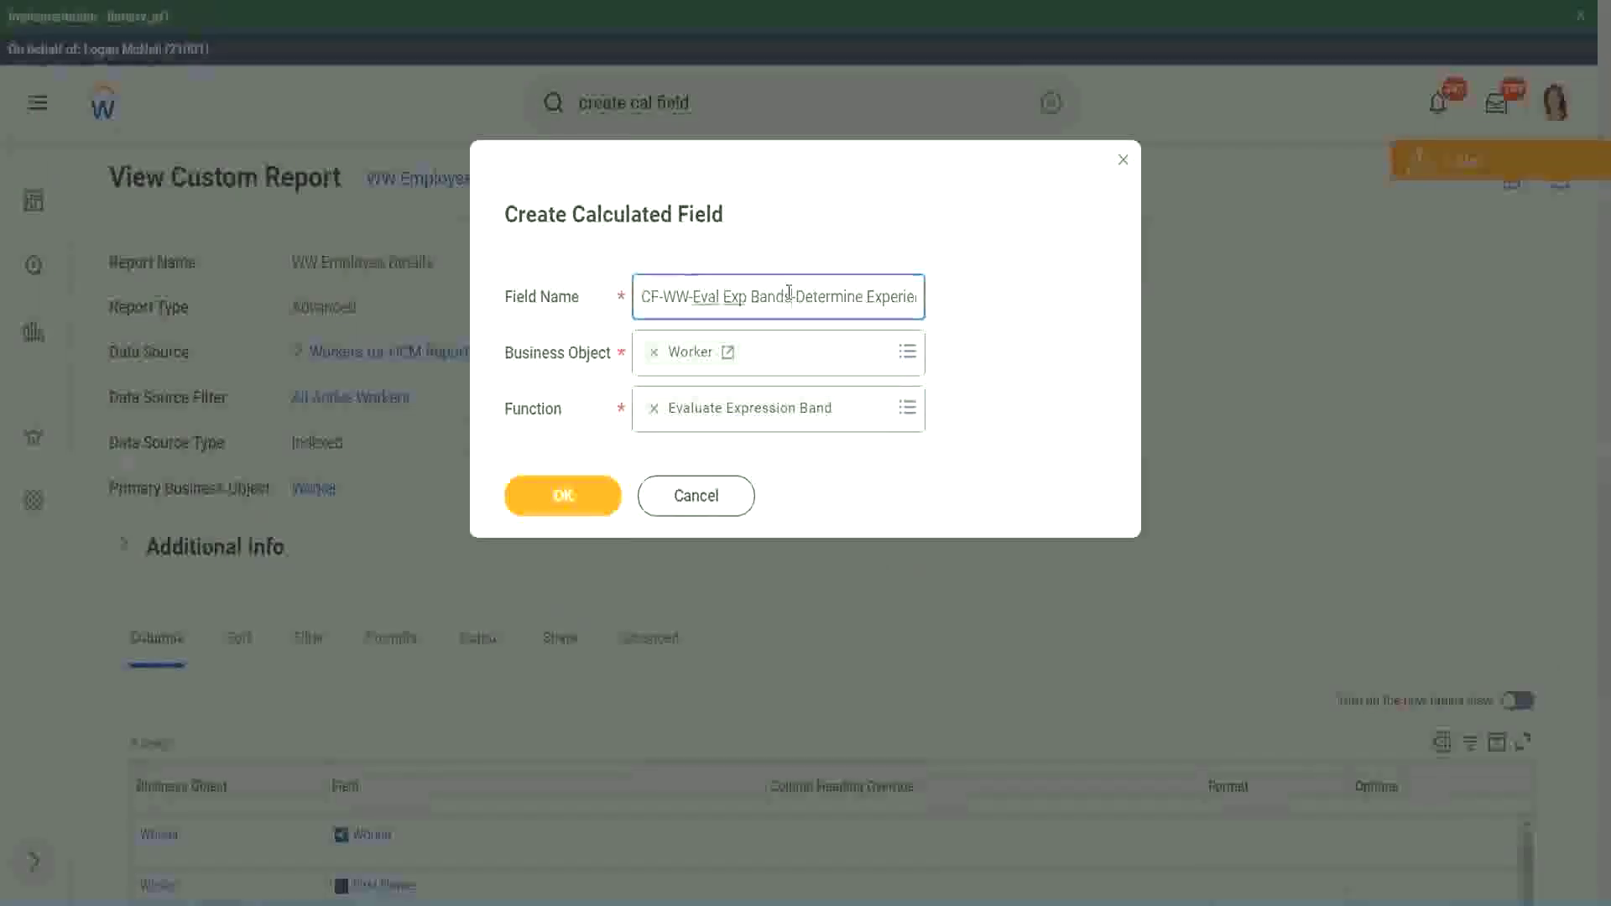
key("BackSpace")
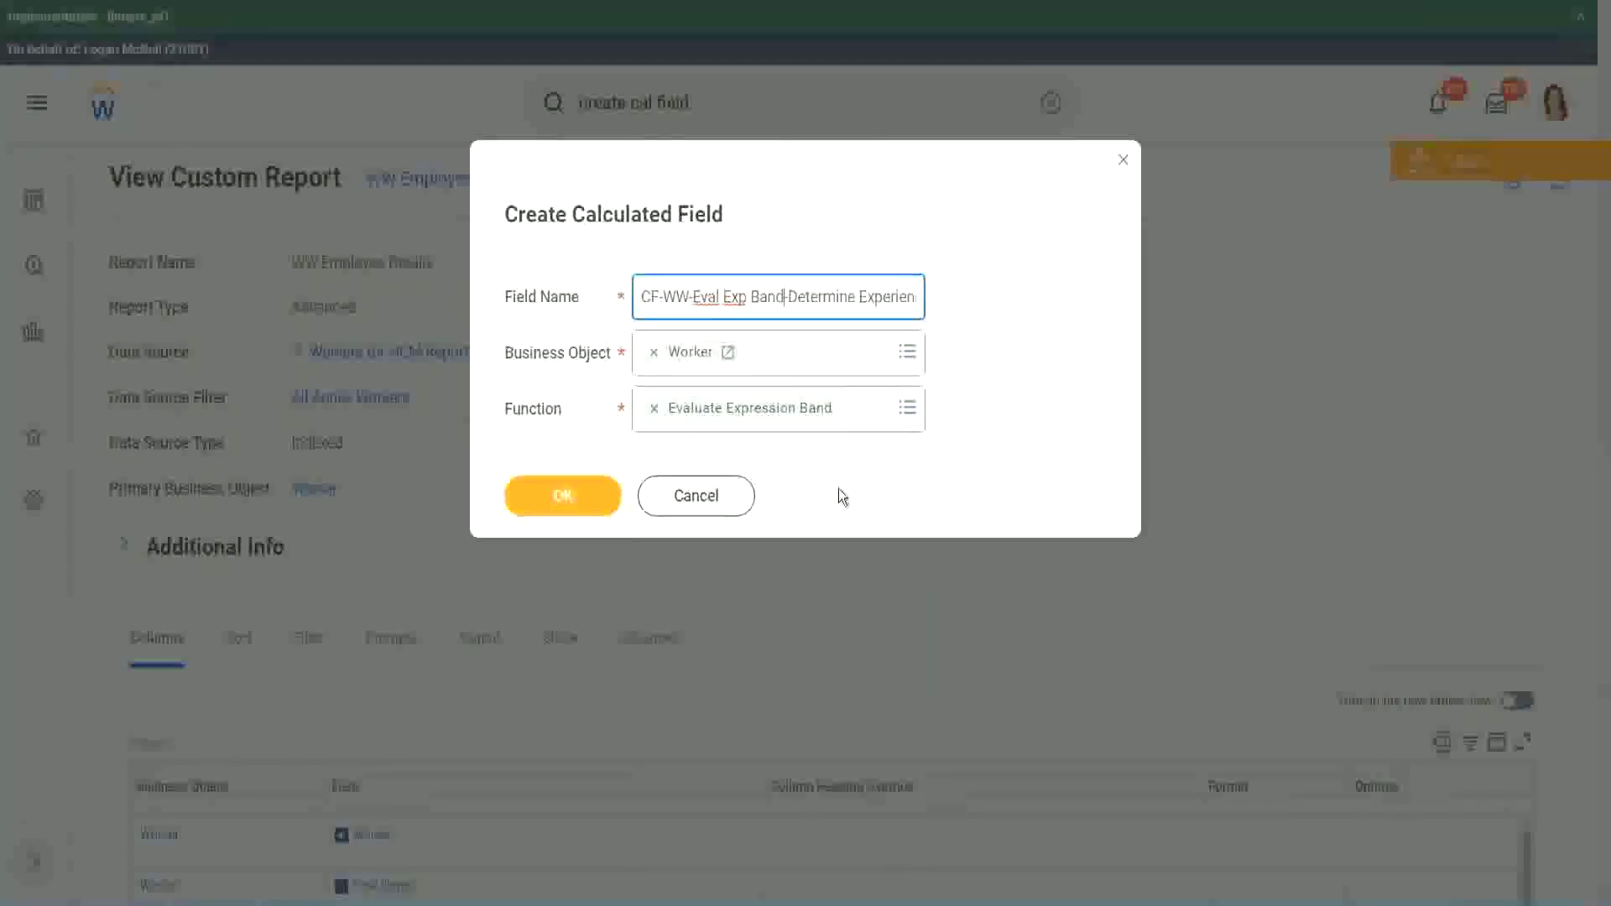
left_click(568, 496)
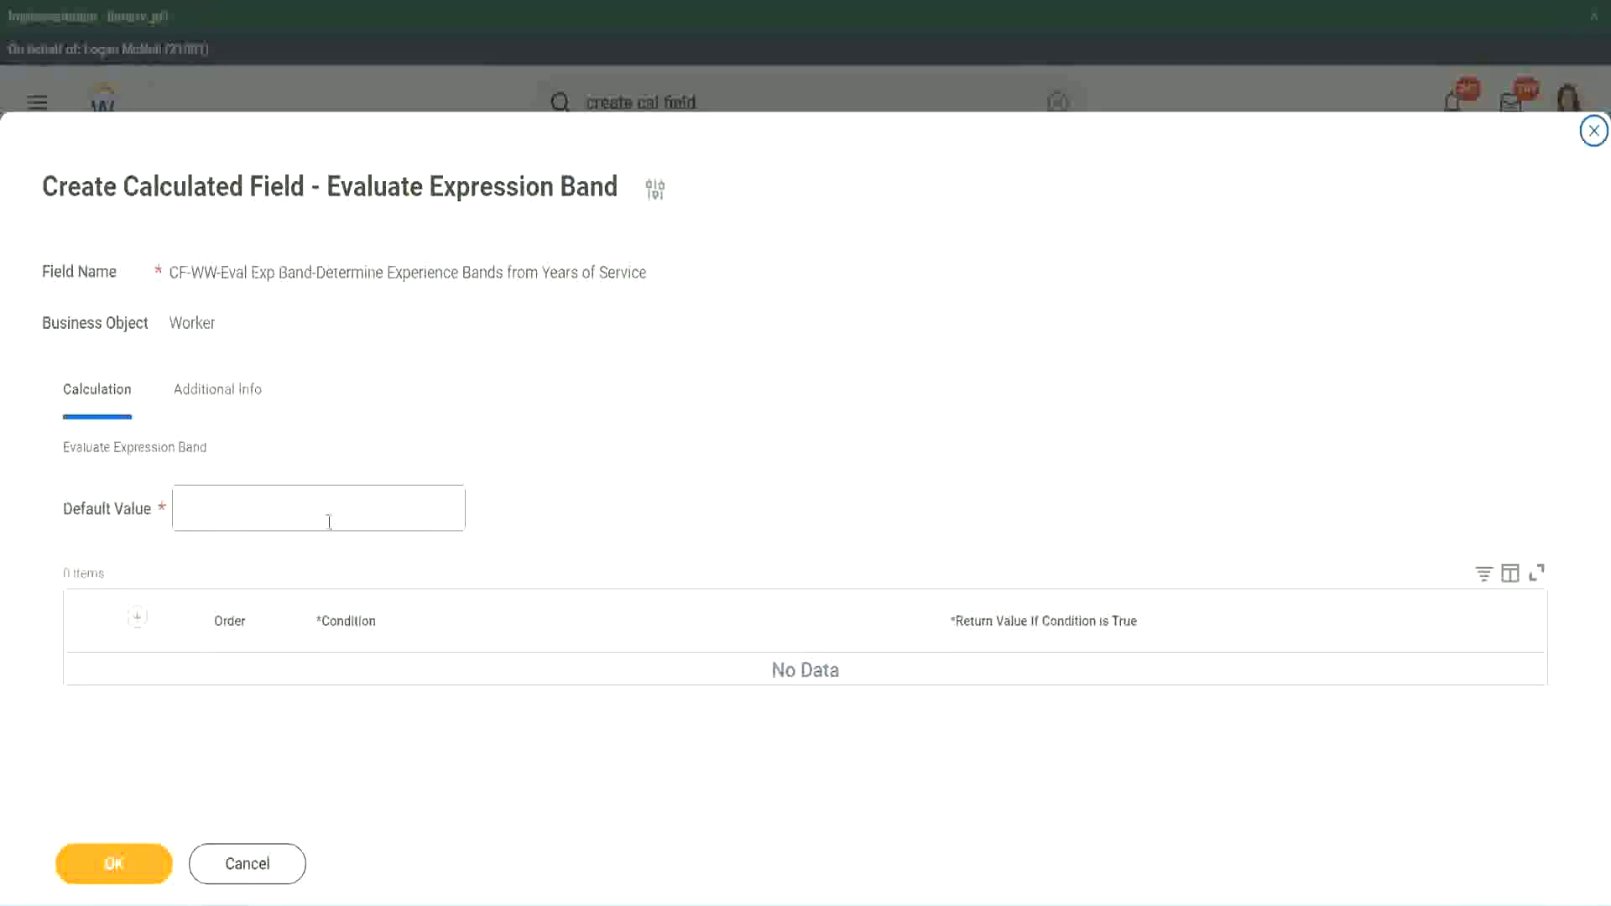
Set the default value to "-" and add the first condition row
left_click(233, 518)
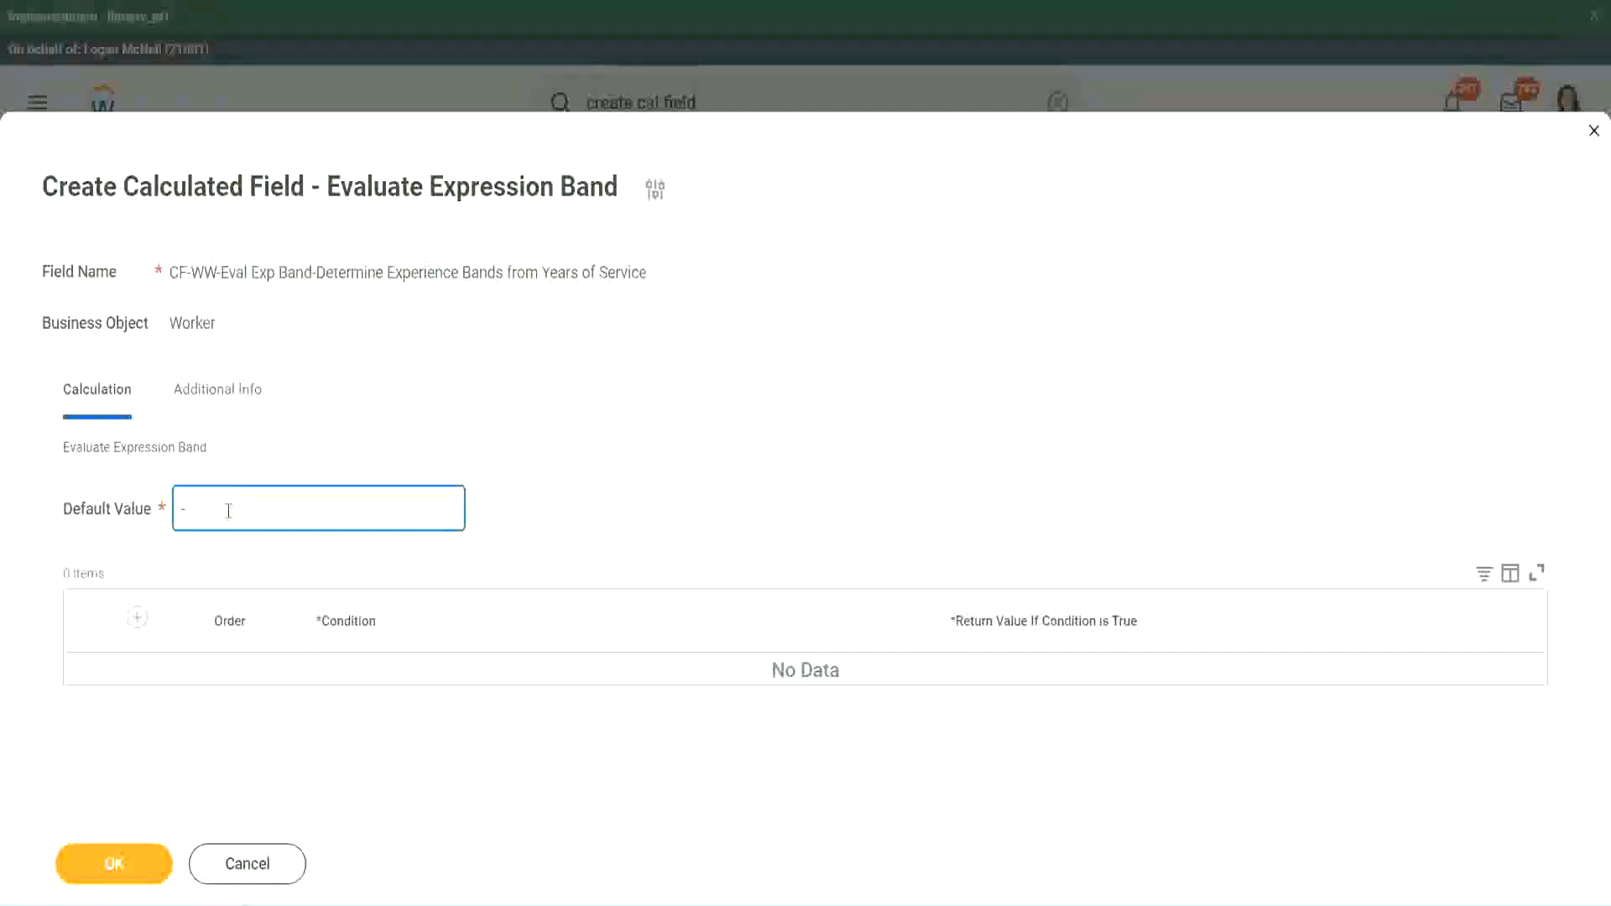
left_click(137, 618)
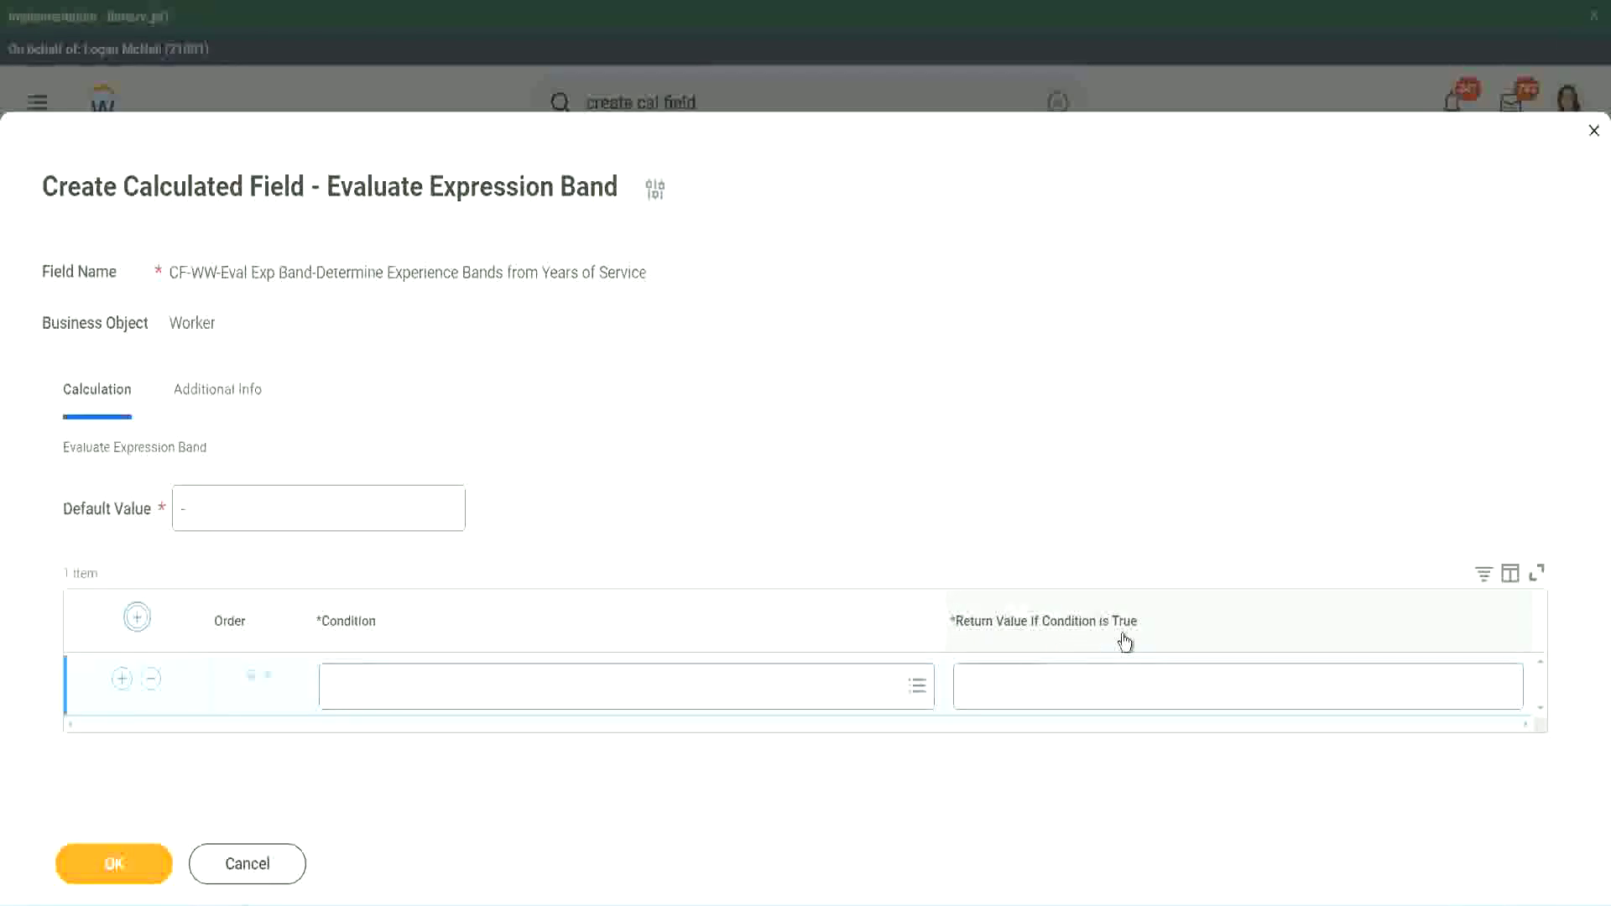
left_click(1049, 685)
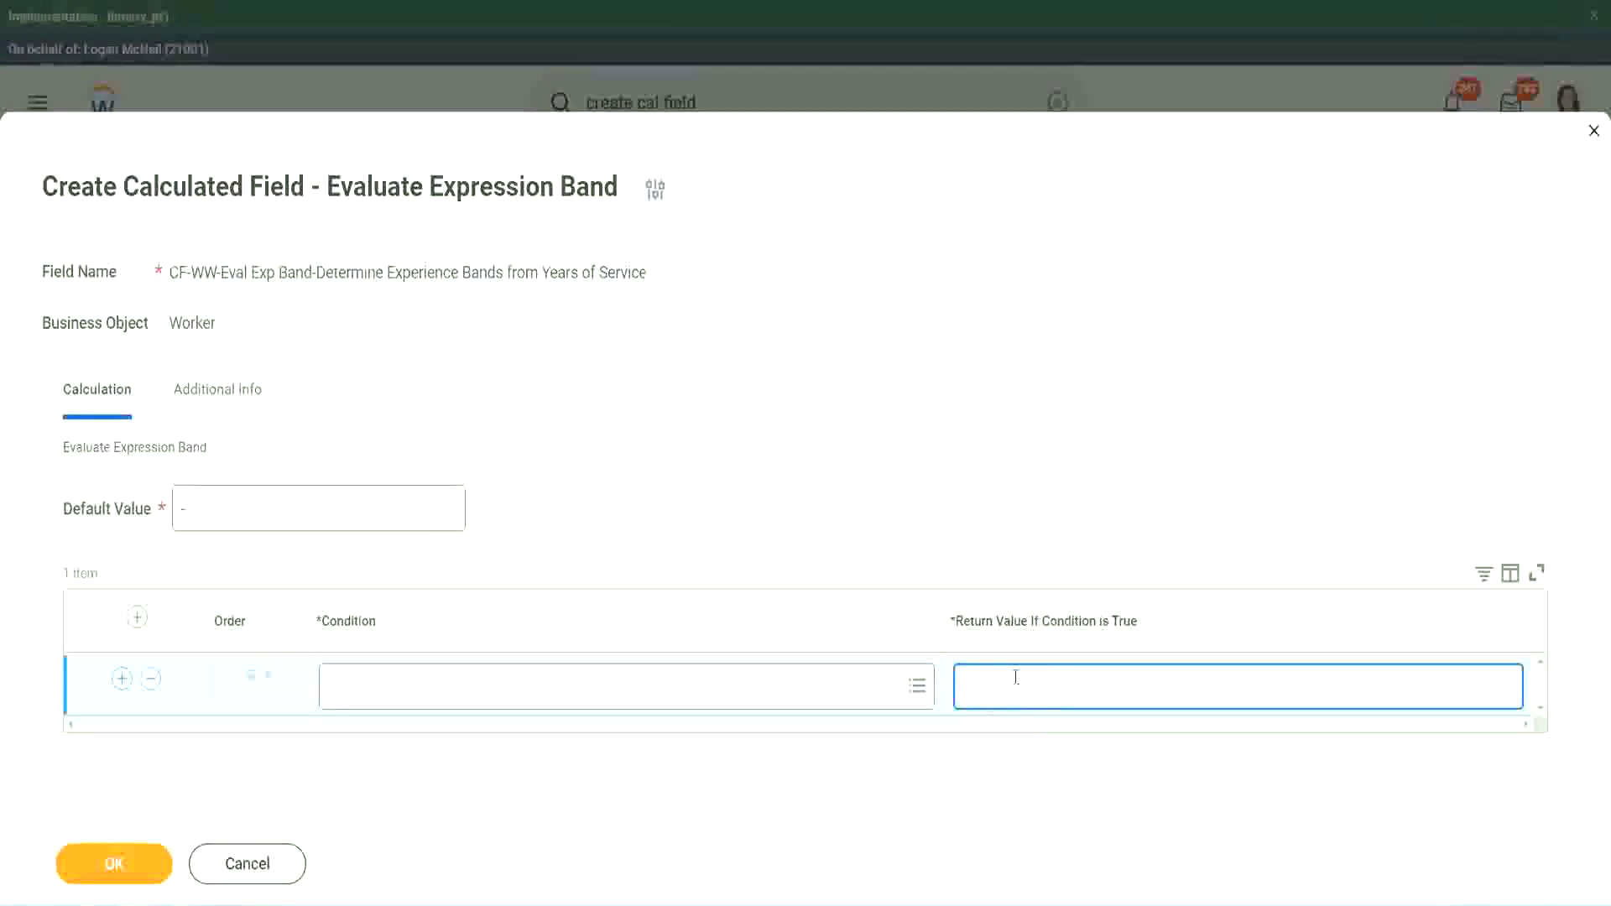
type("adkadjaidjaijdiaj")
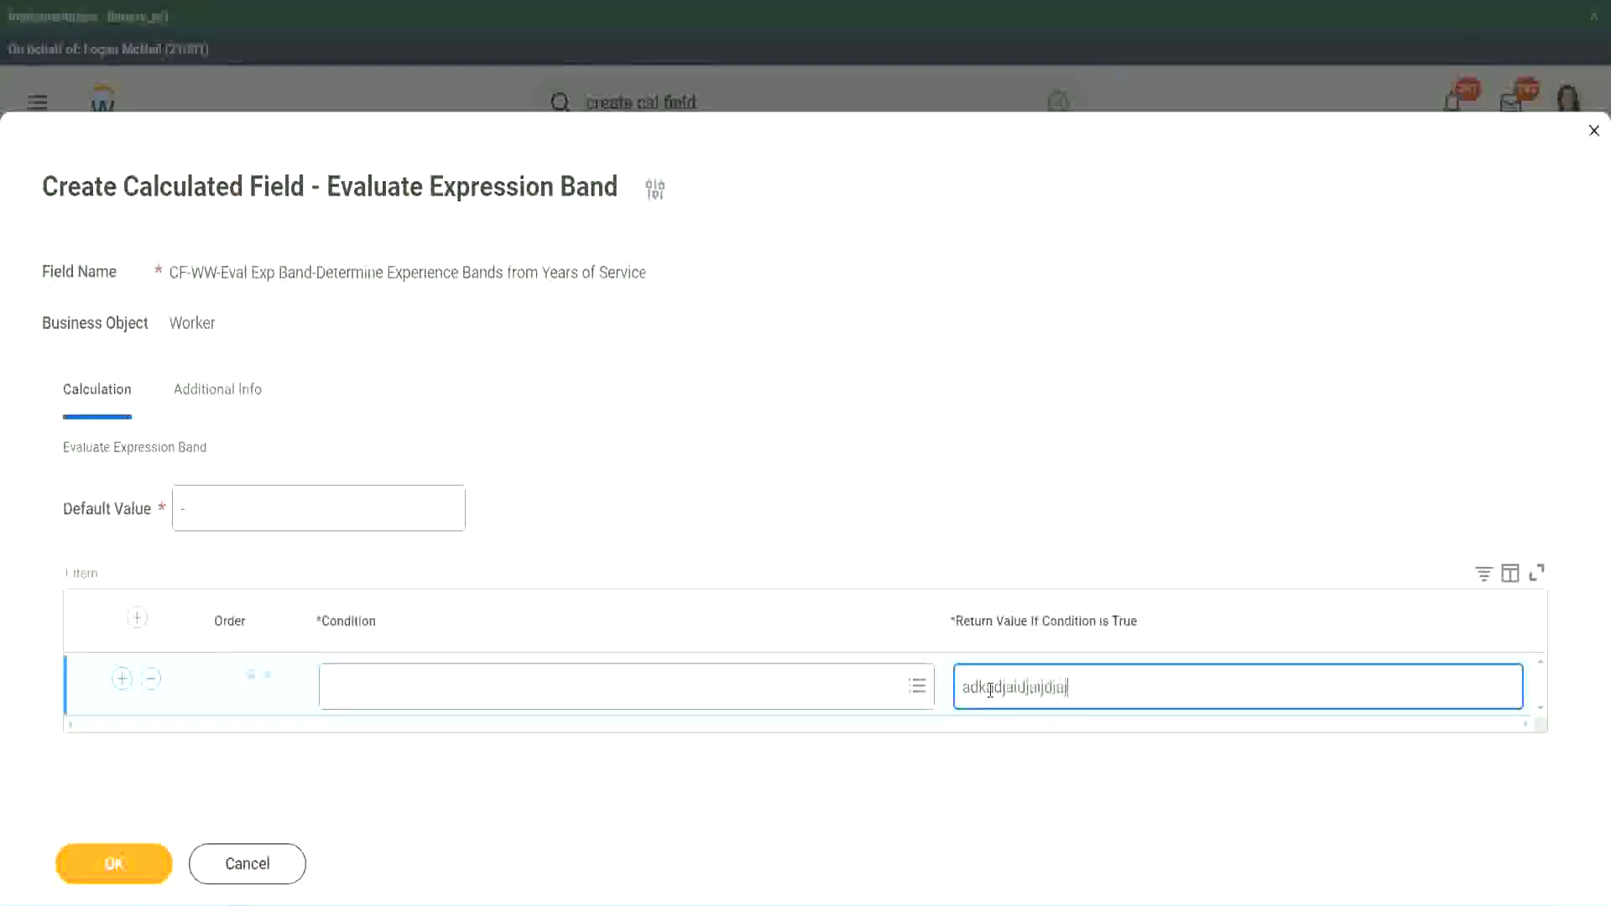
key("BackSpace")
key("BackSpace")
key("BackSpace")
key("BackSpace")
key("BackSpace")
key("BackSpace")
key("BackSpace")
key("BackSpace")
key("BackSpace")
key("BackSpace")
key("BackSpace")
key("BackSpace")
key("BackSpace")
key("BackSpace")
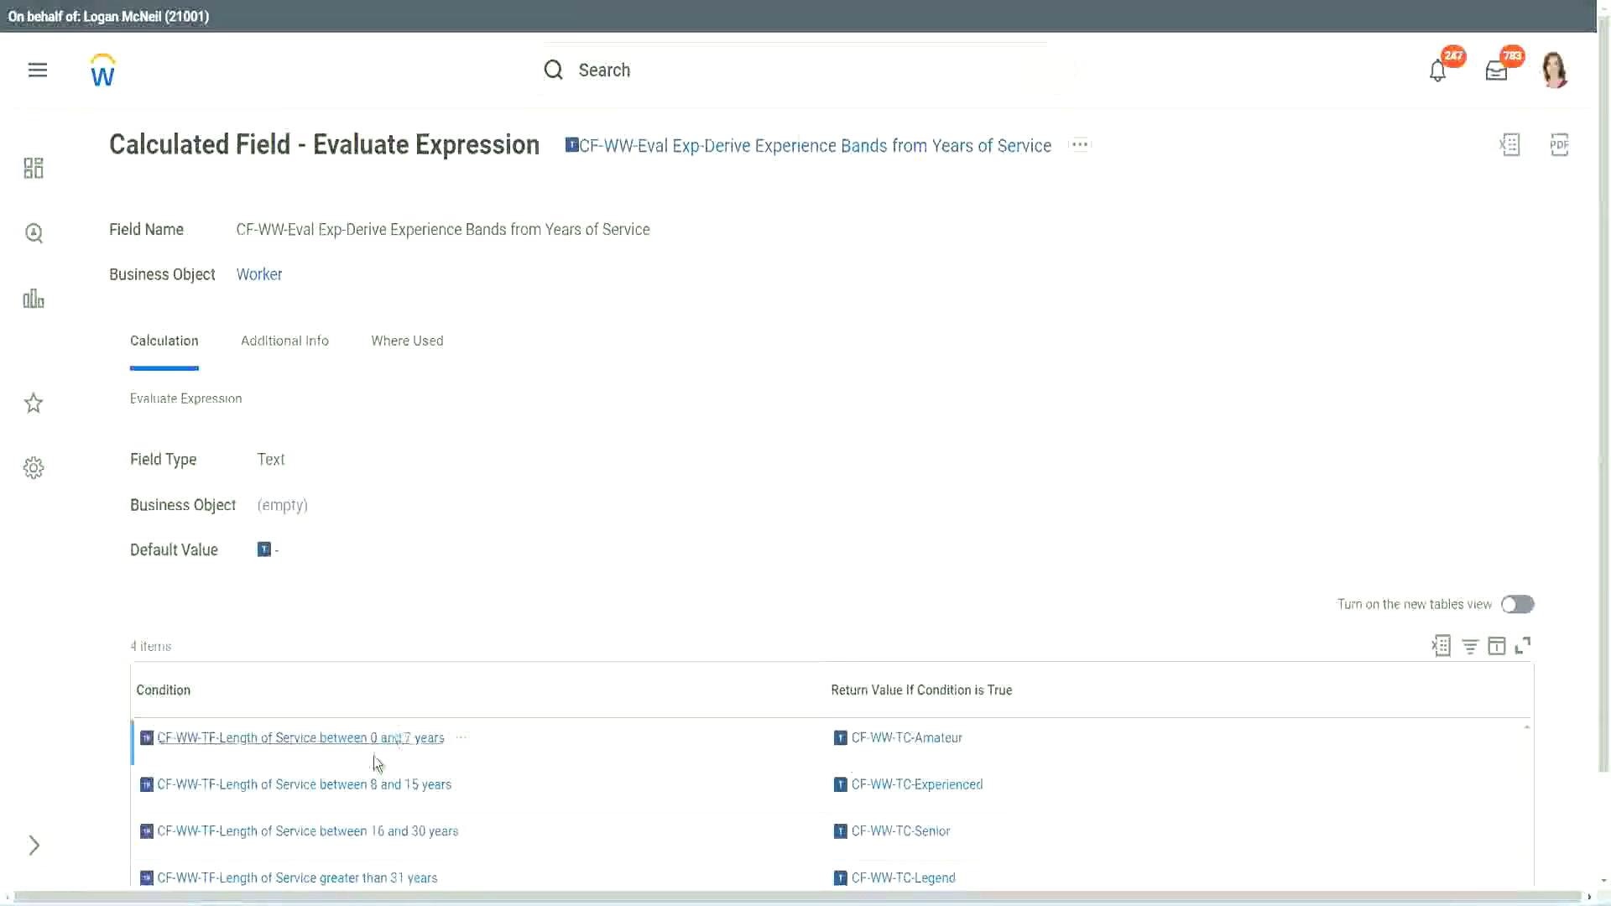
Copy the condition CF-WW-TF-Length of Service between 0 and 7 years from the existing field into the first row, with return value Amateur
right_click(374, 754)
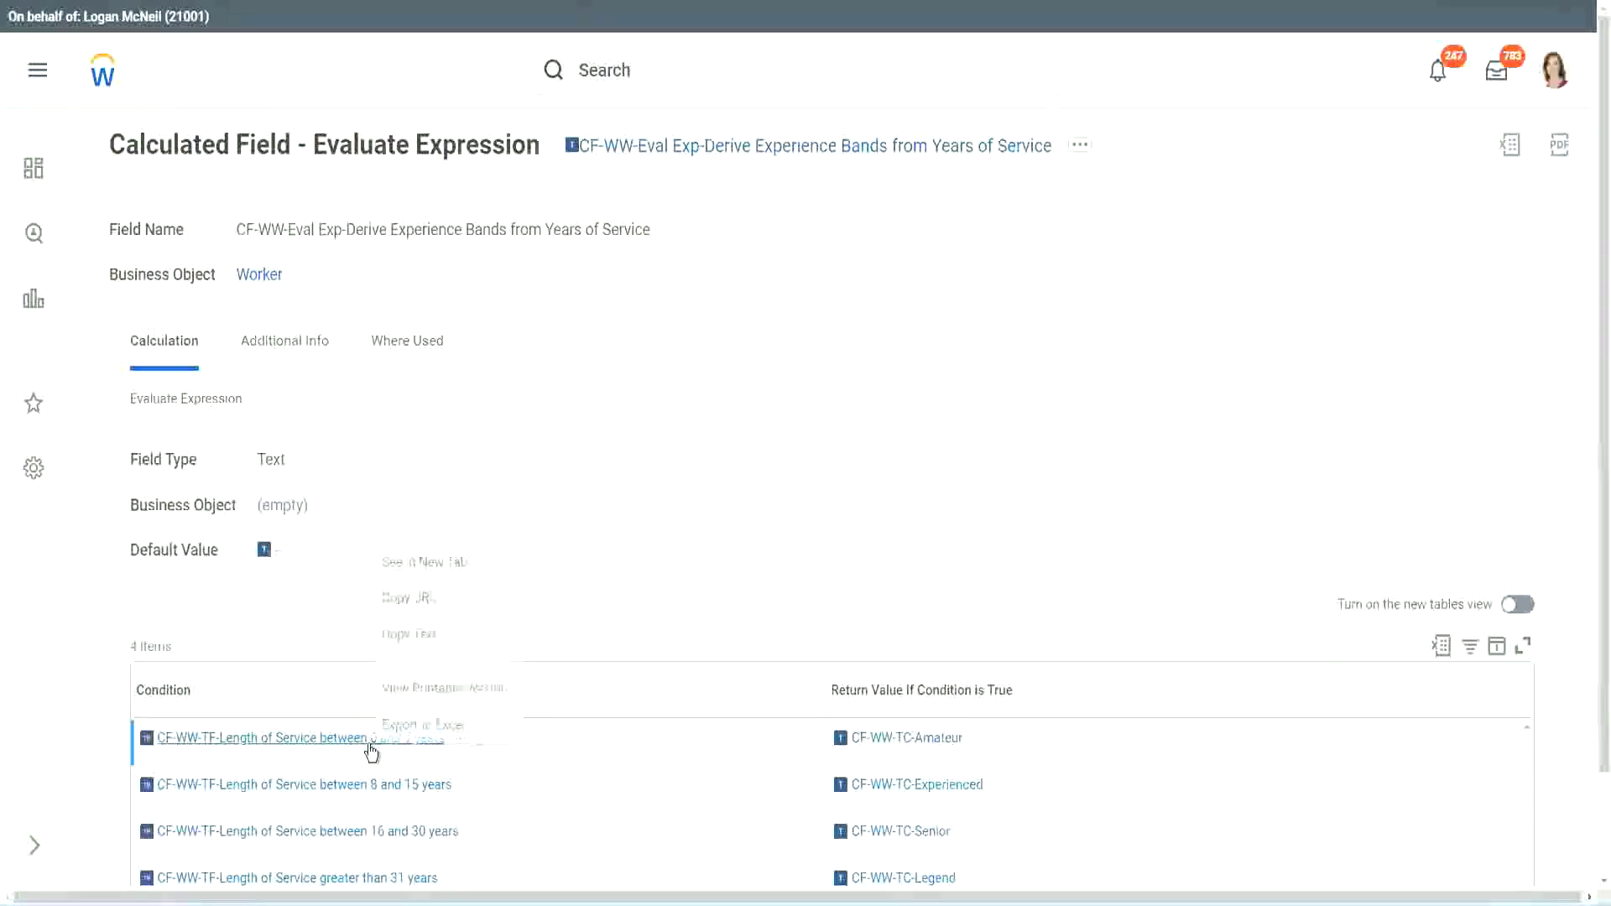
left_click(439, 636)
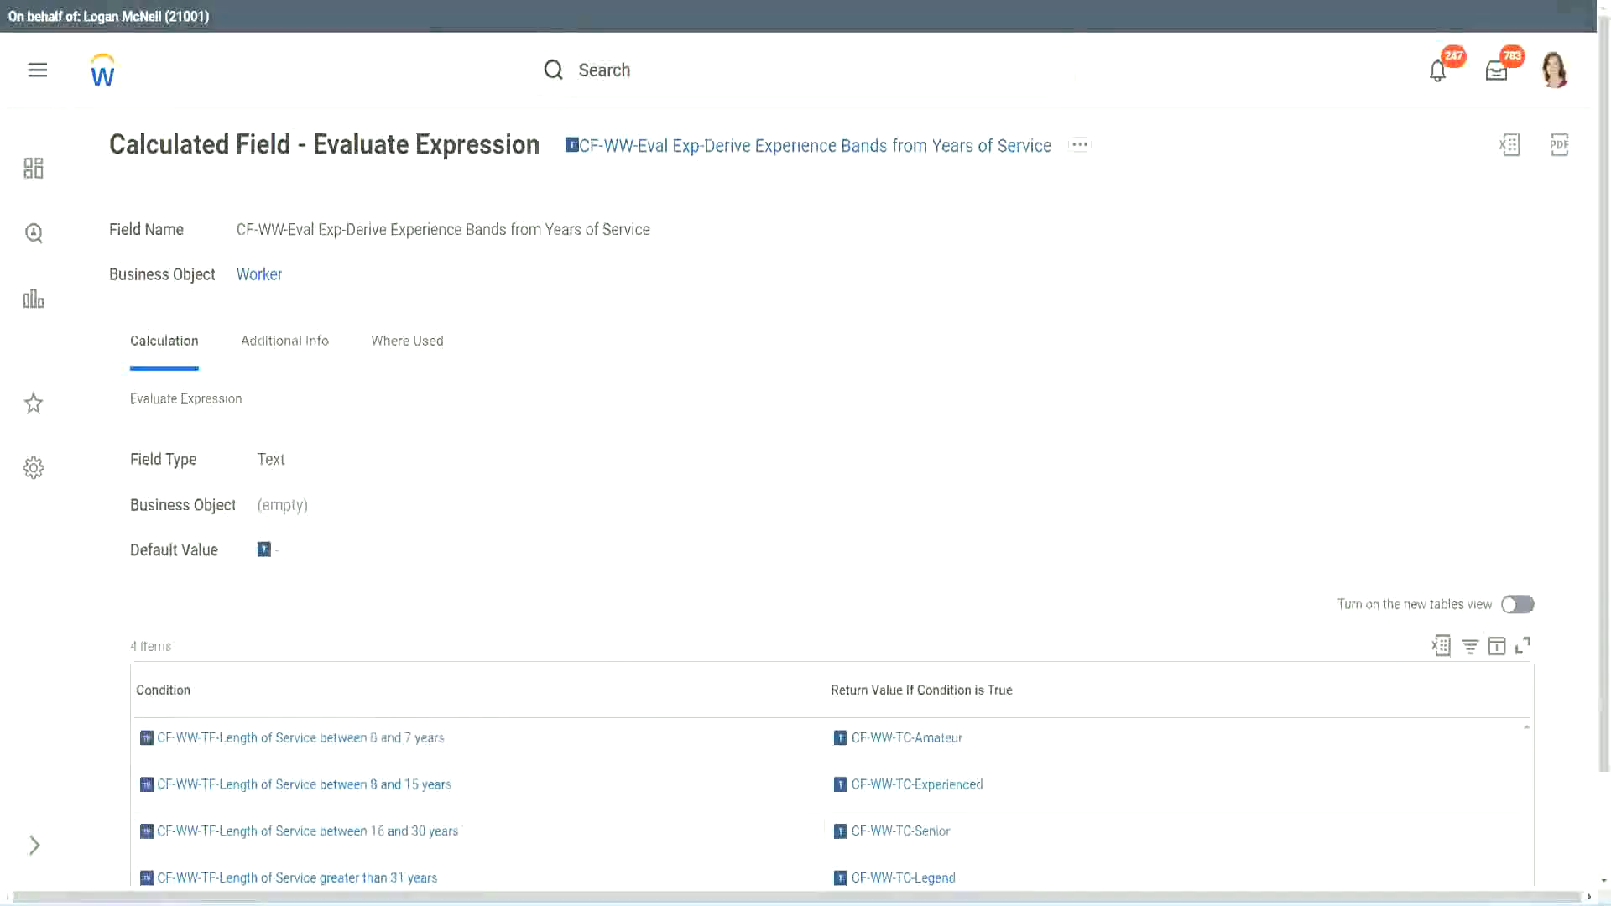
key("alt+Tab")
left_click(408, 690)
key("ctrl+v")
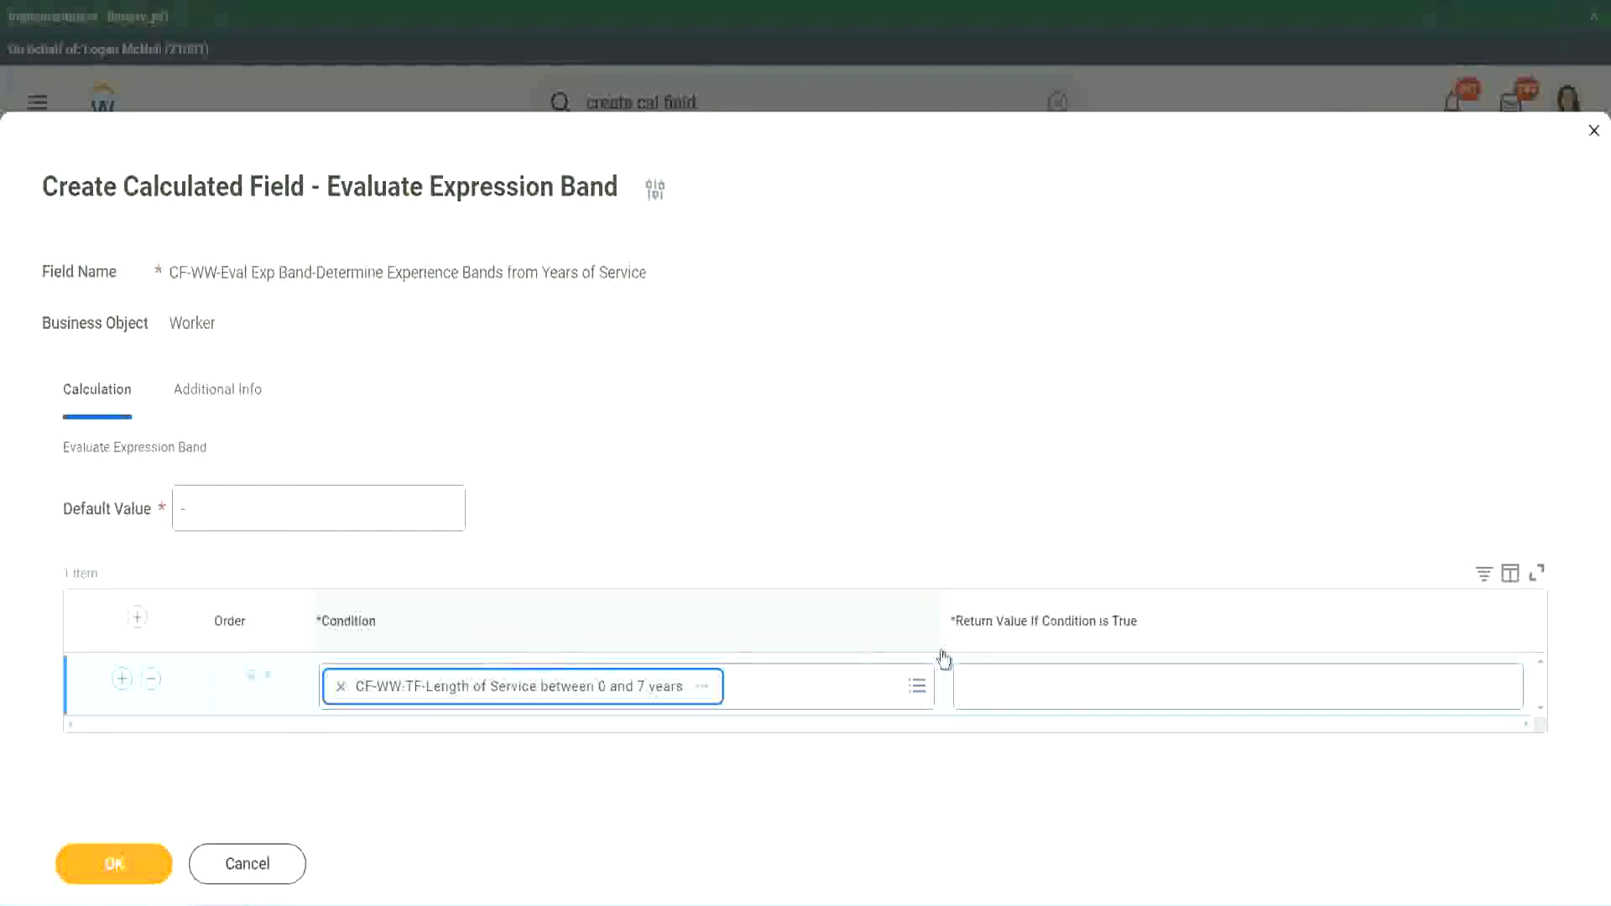
left_click(1018, 671)
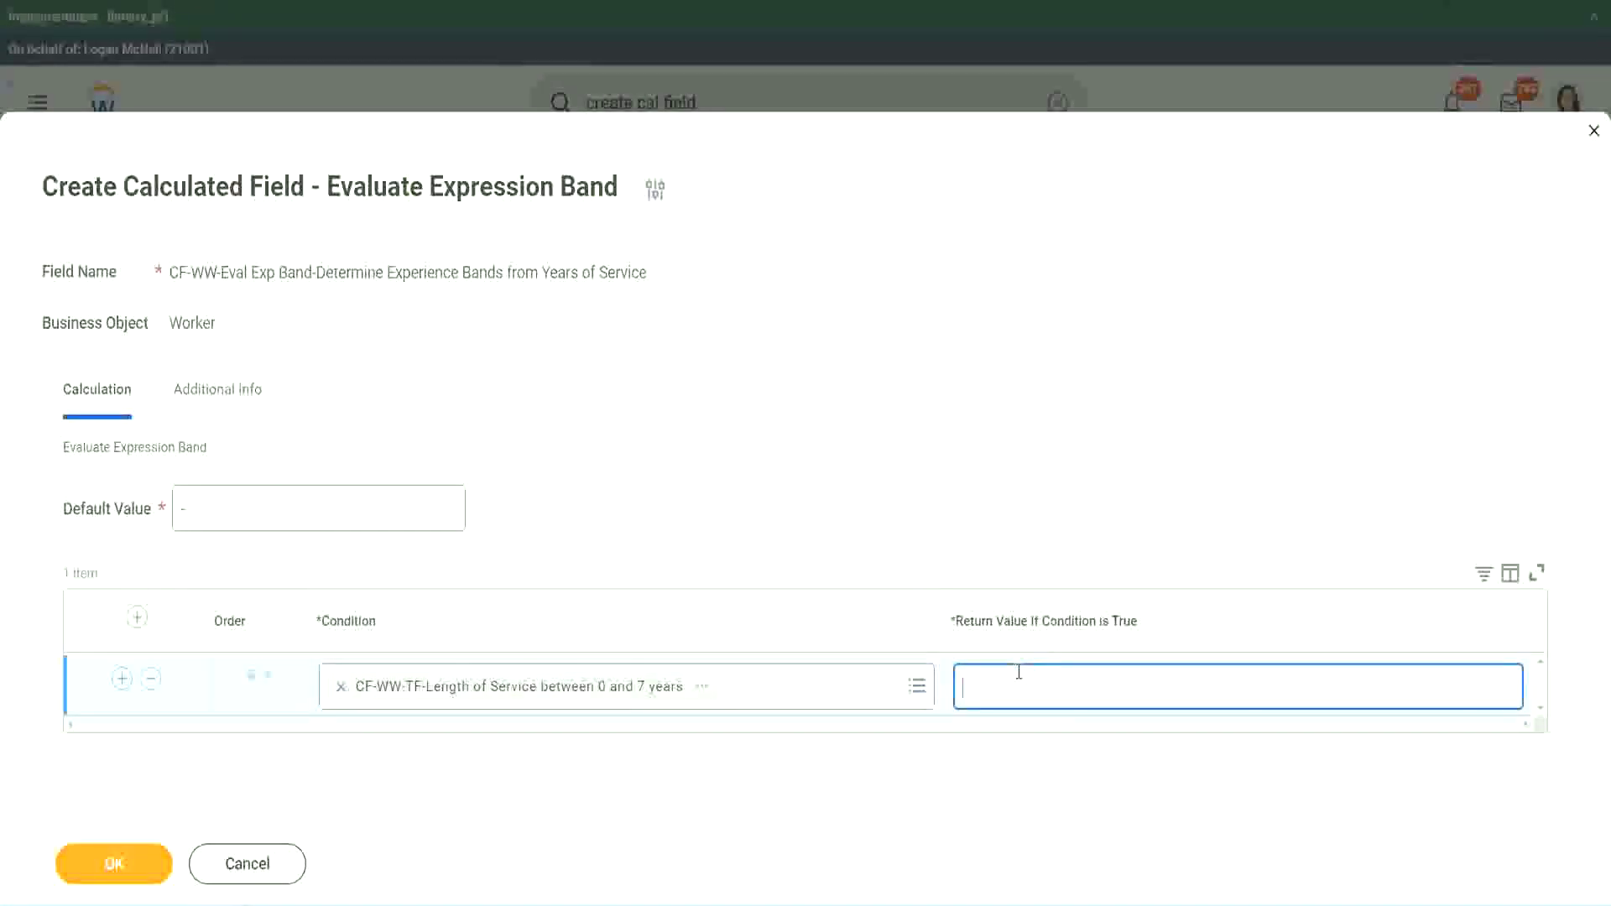
type("Amateur")
Add three more rows and place the copied condition CF-WW-TF-Length of Service between 16 and 30 years in the third
left_click(122, 678)
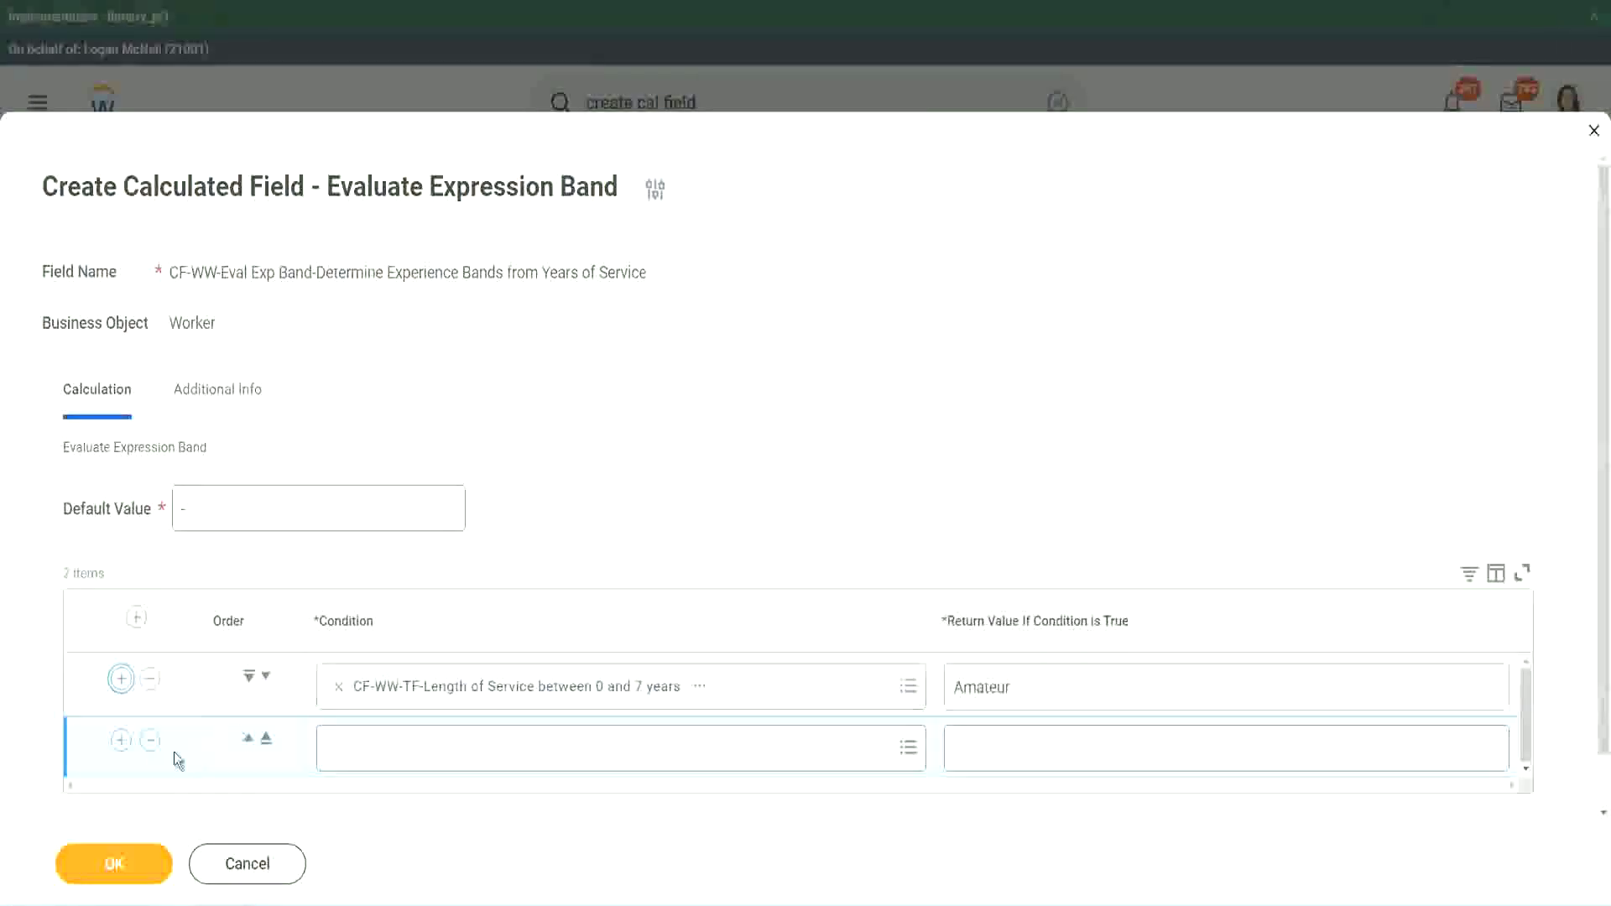
left_click(121, 739)
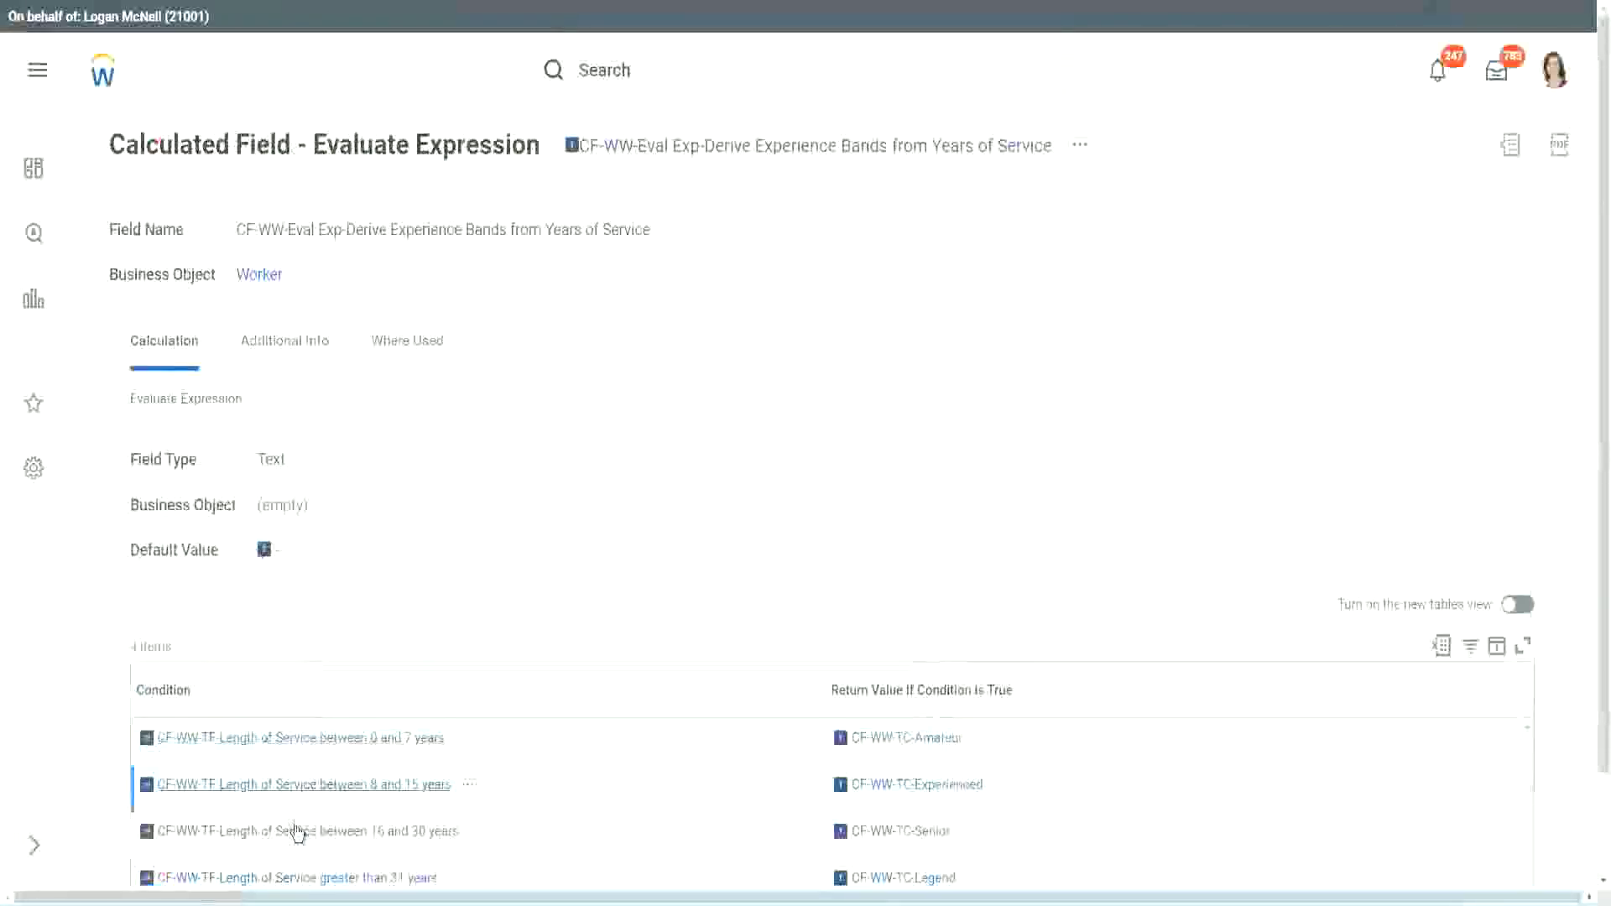
right_click(298, 831)
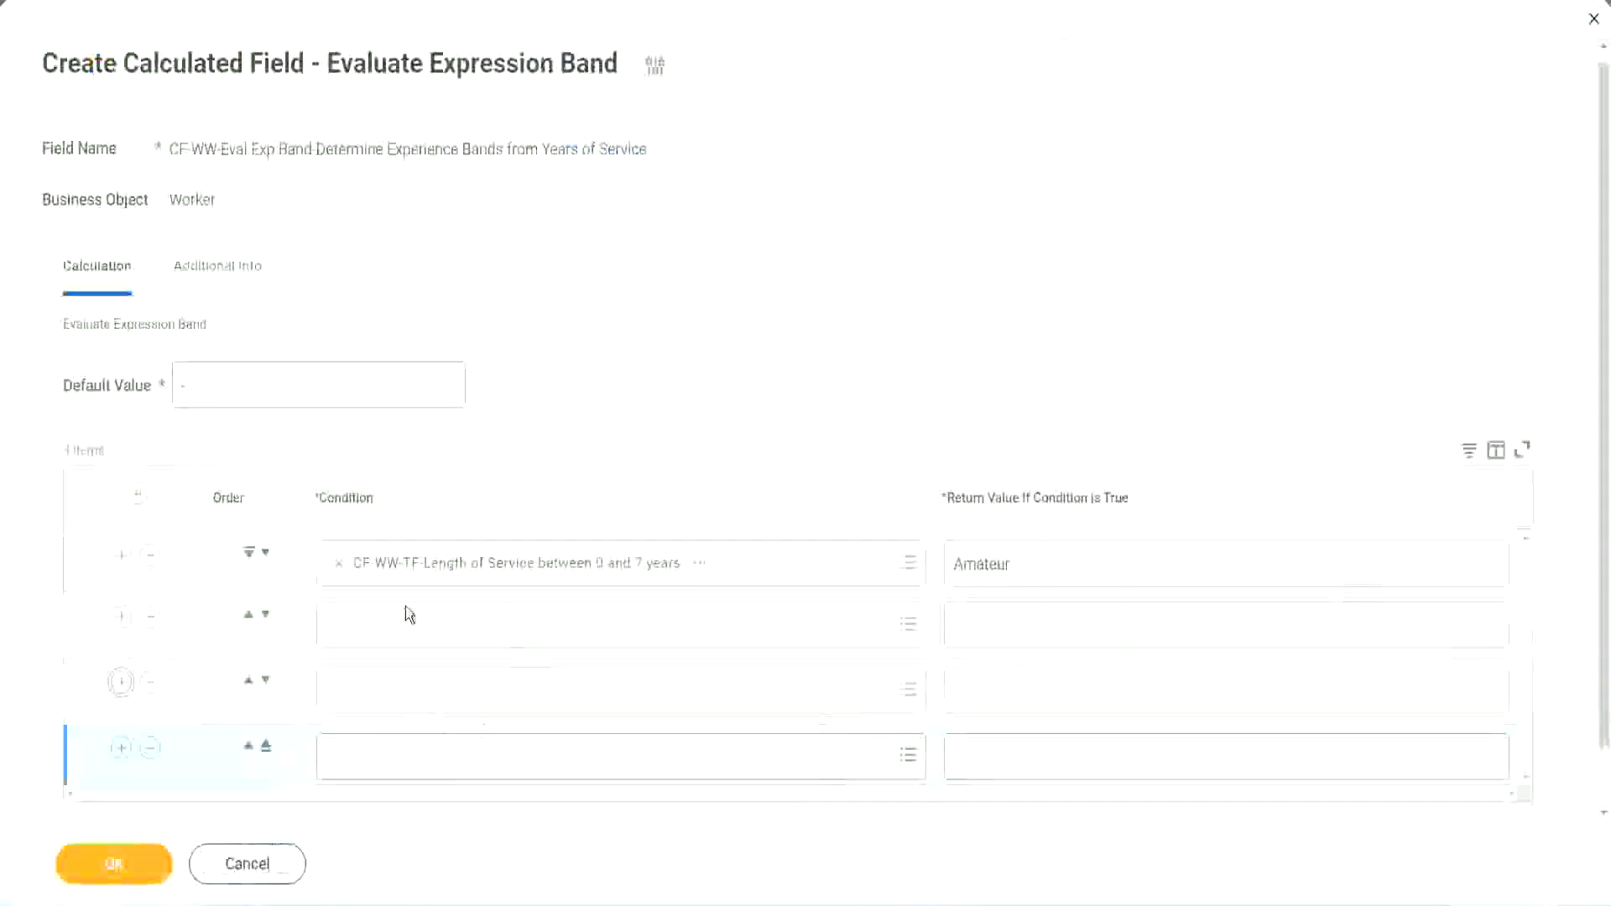
left_click(410, 623)
key("ctrl+v")
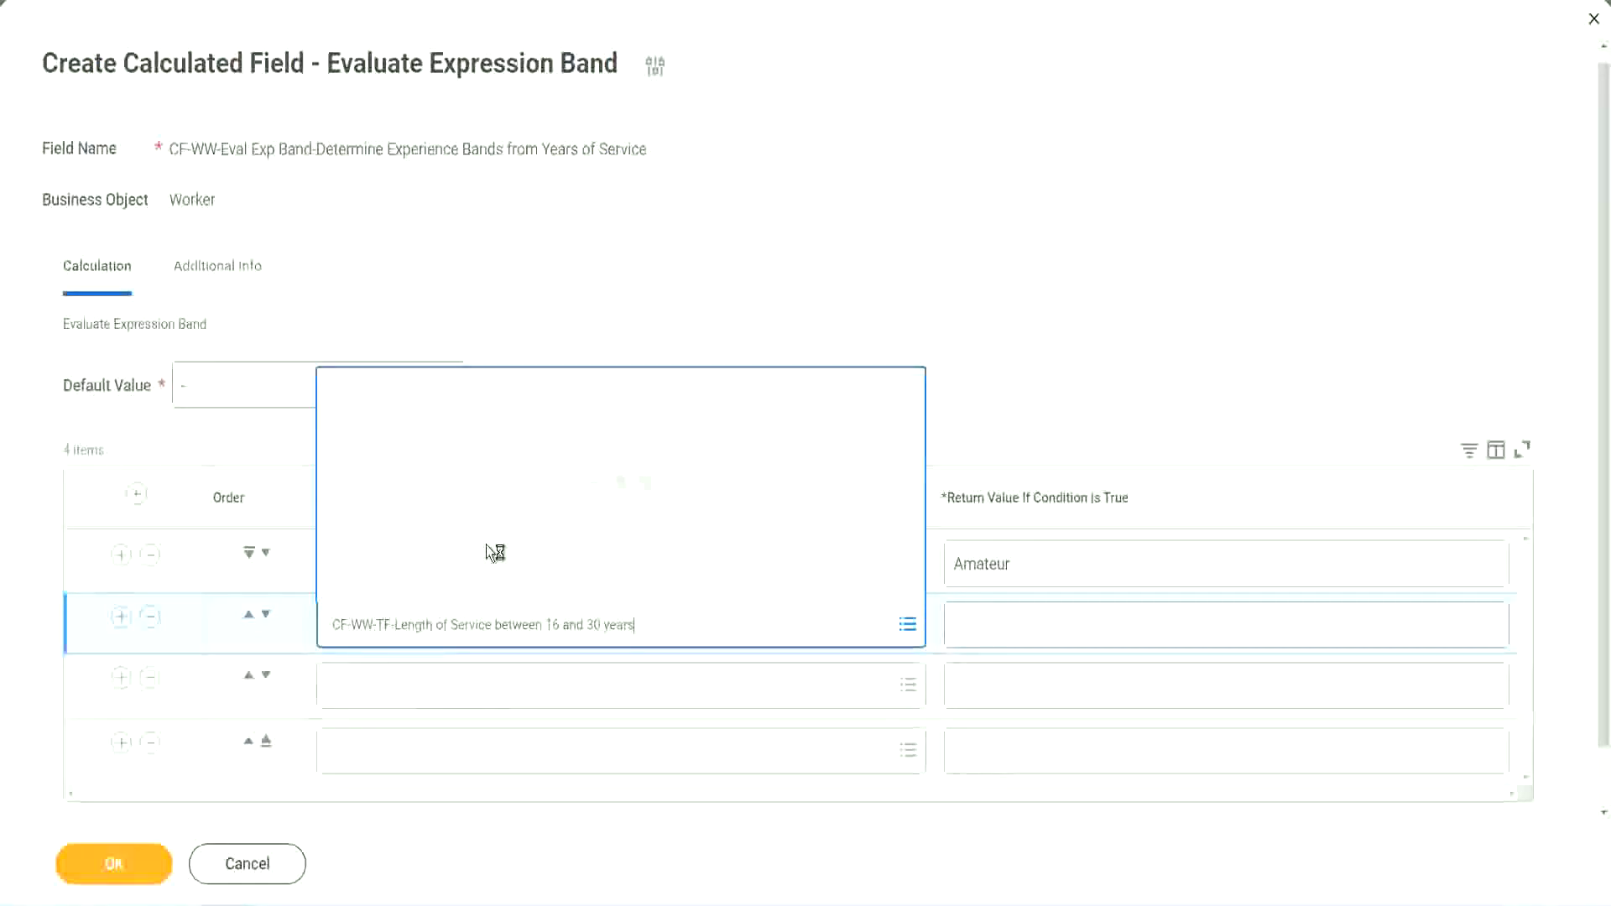
left_click(266, 615)
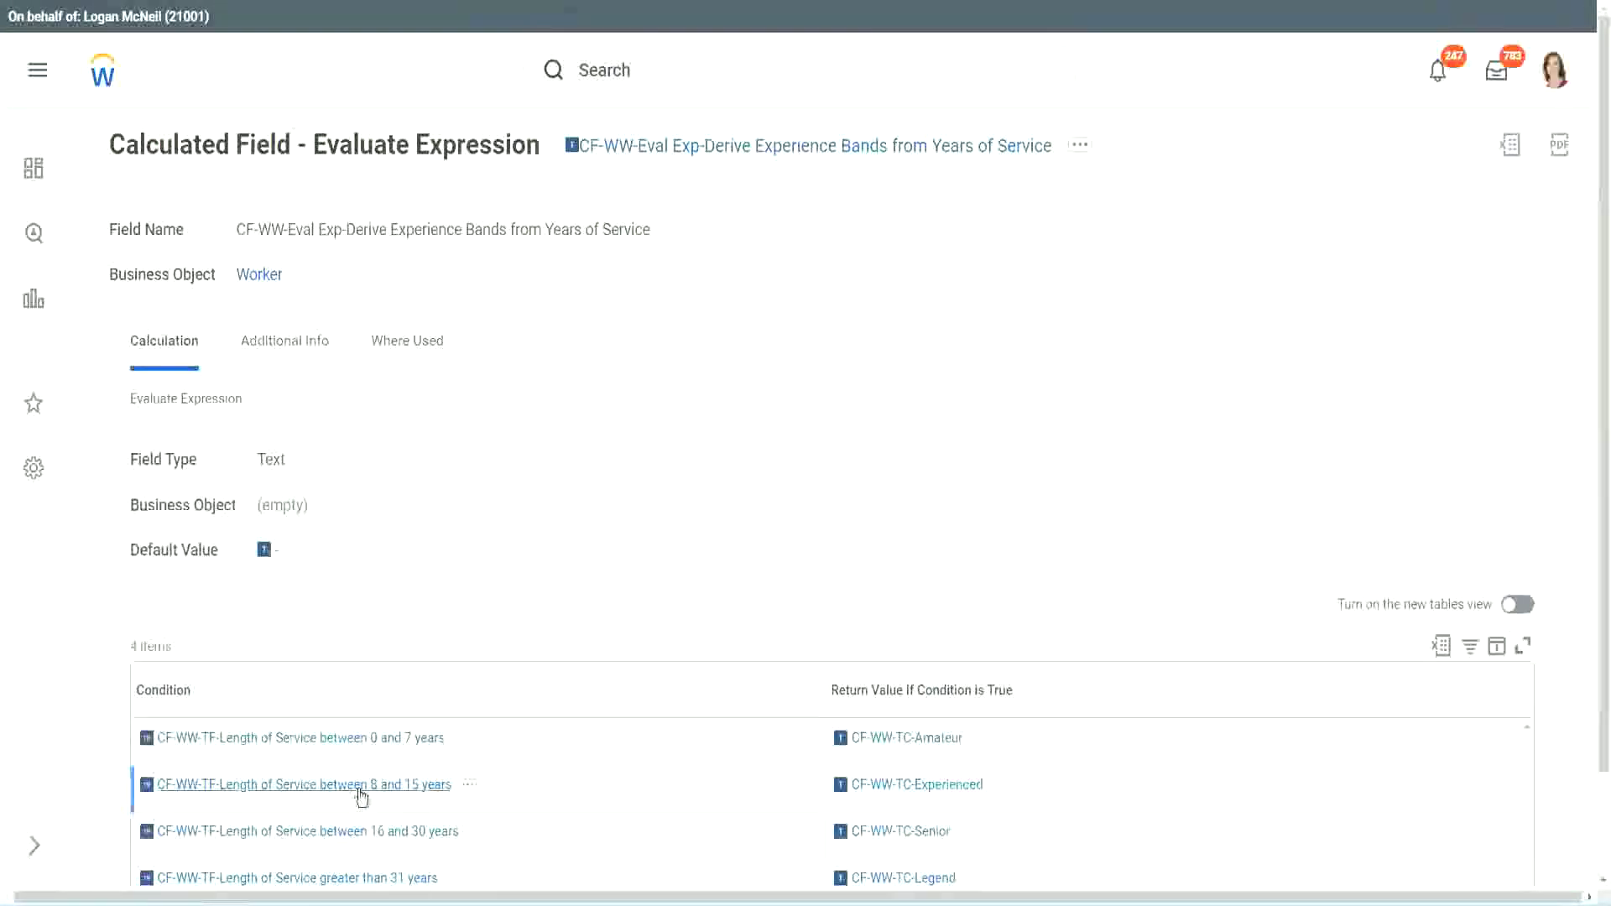
Copy the condition CF-WW-TF-Length of Service between 8 and 15 years from the existing field into the second row
right_click(362, 797)
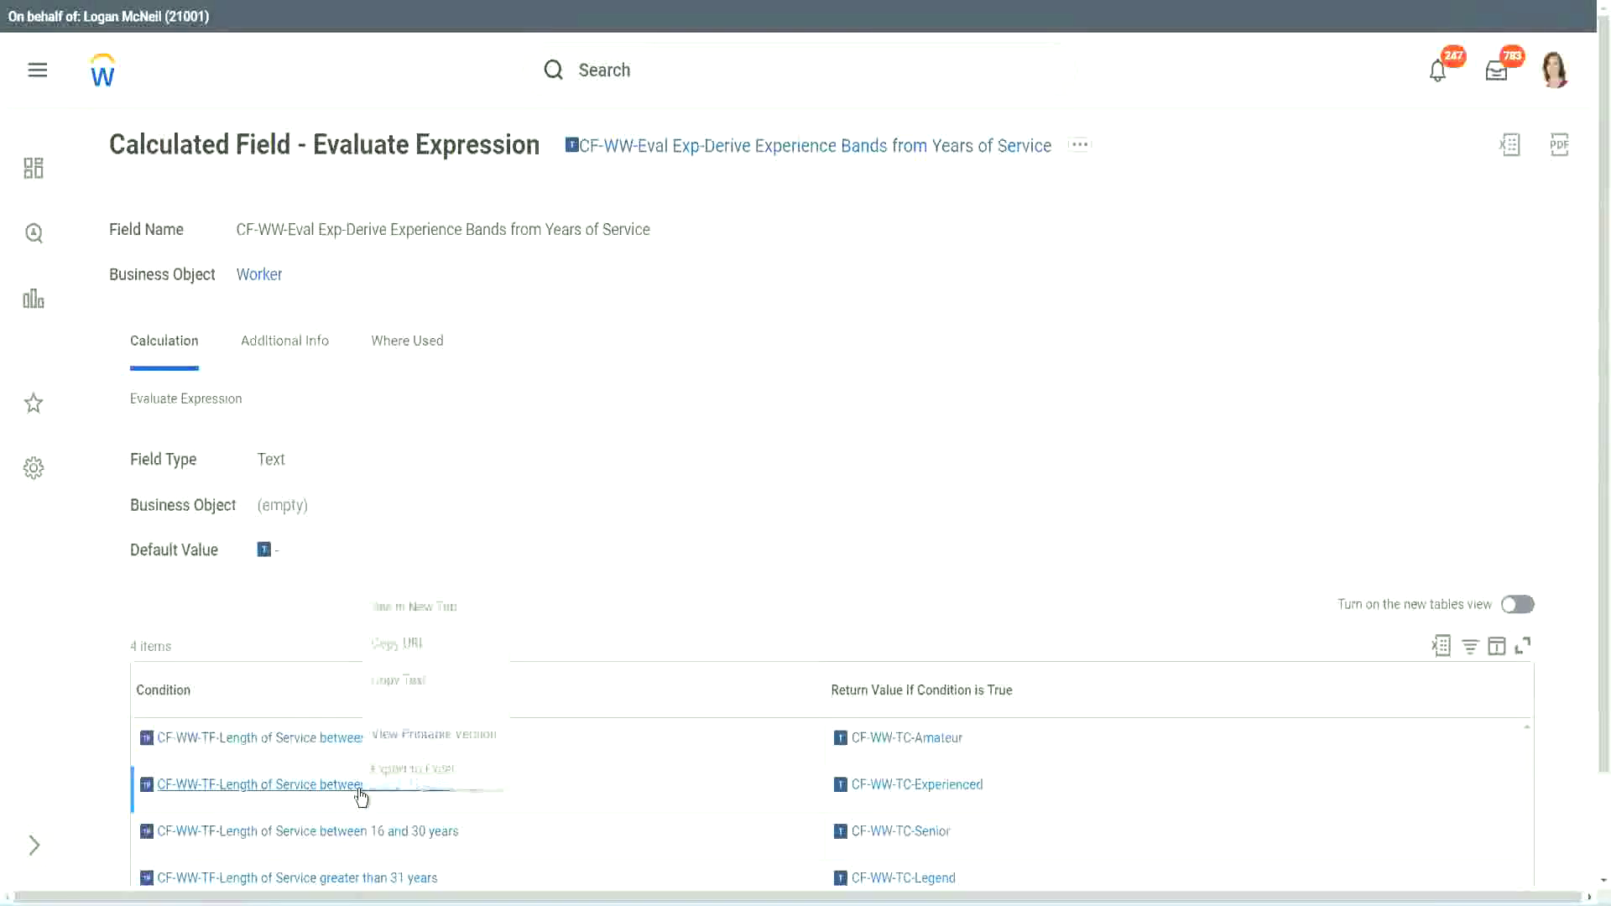
left_click(416, 675)
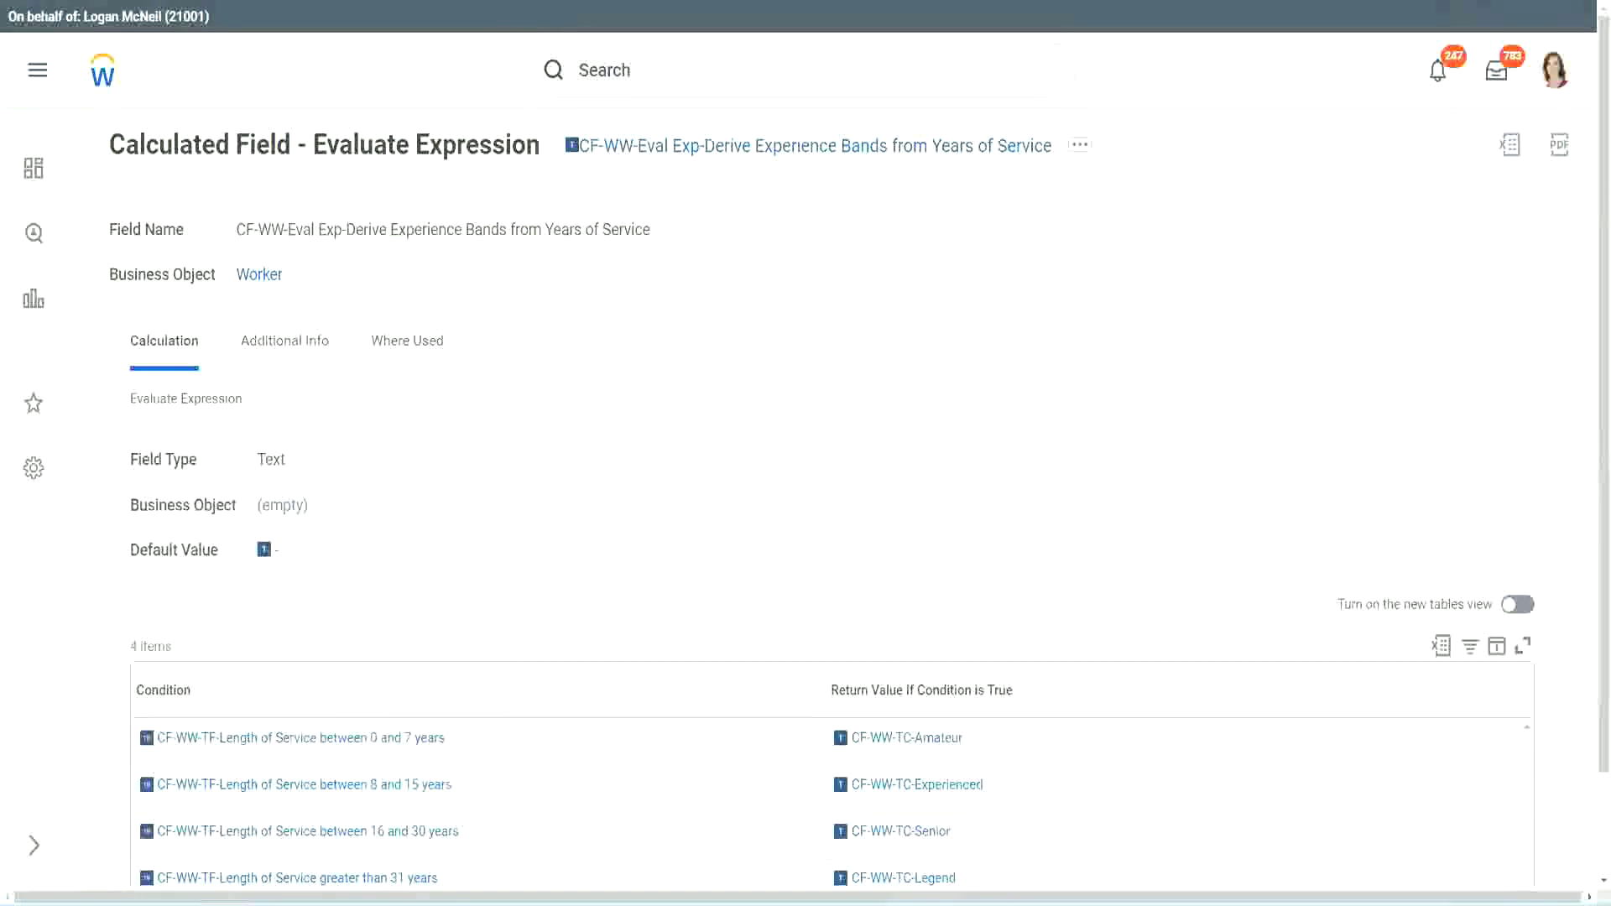
key("alt+Tab")
left_click(403, 642)
key("ctrl+v")
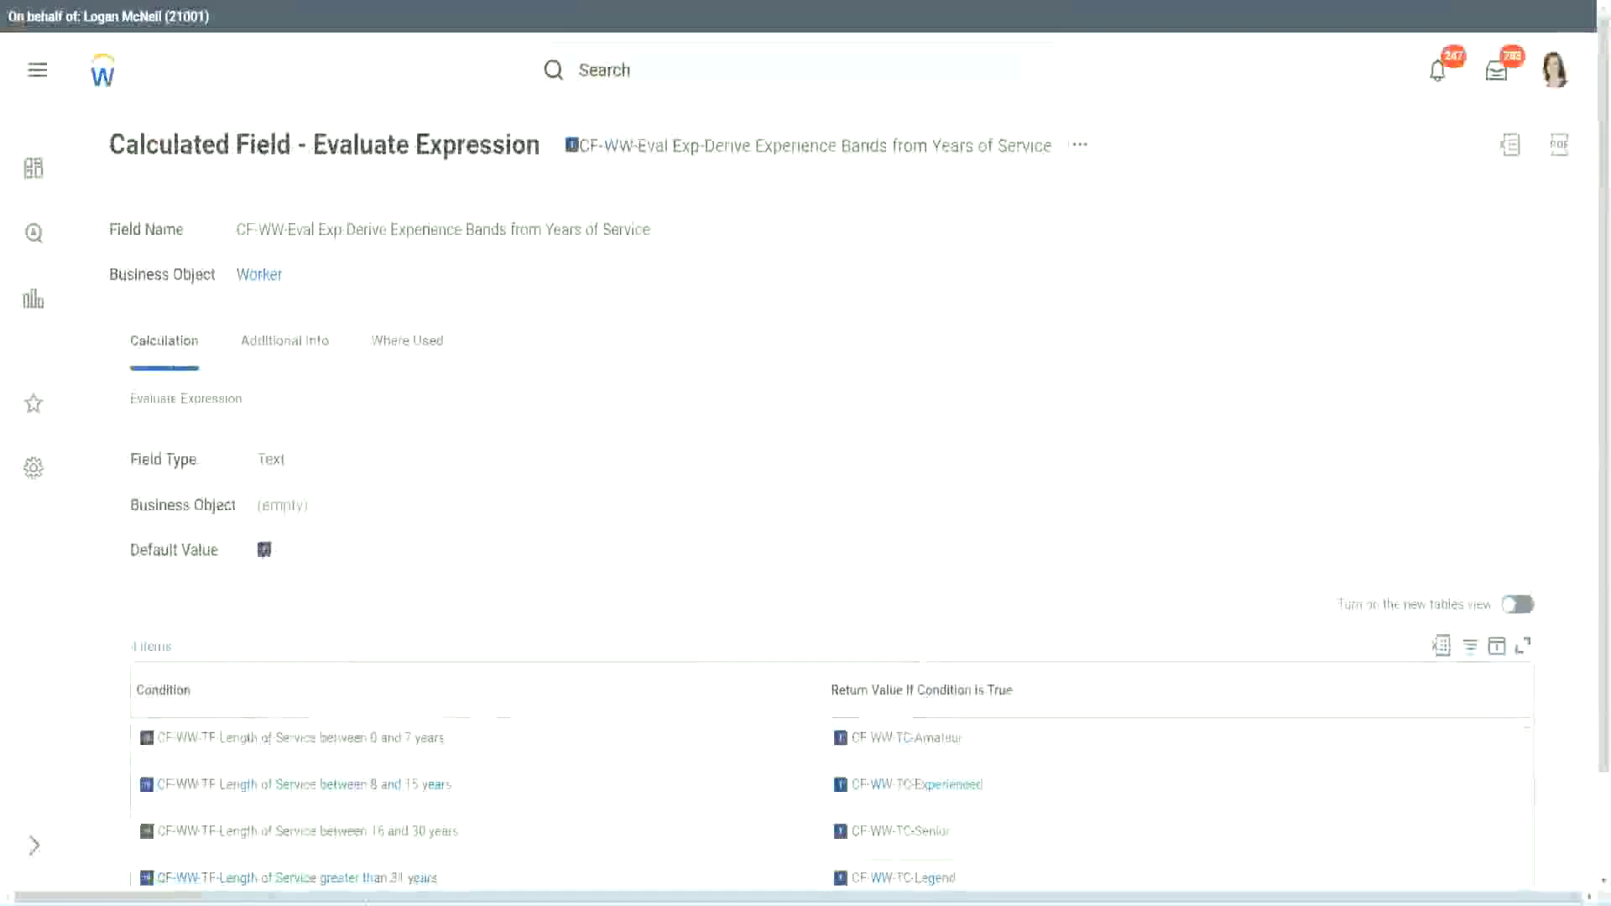
Copy the condition CF-WW-TF-Length of Service greater than 31 years from the existing field into the fourth row
right_click(413, 877)
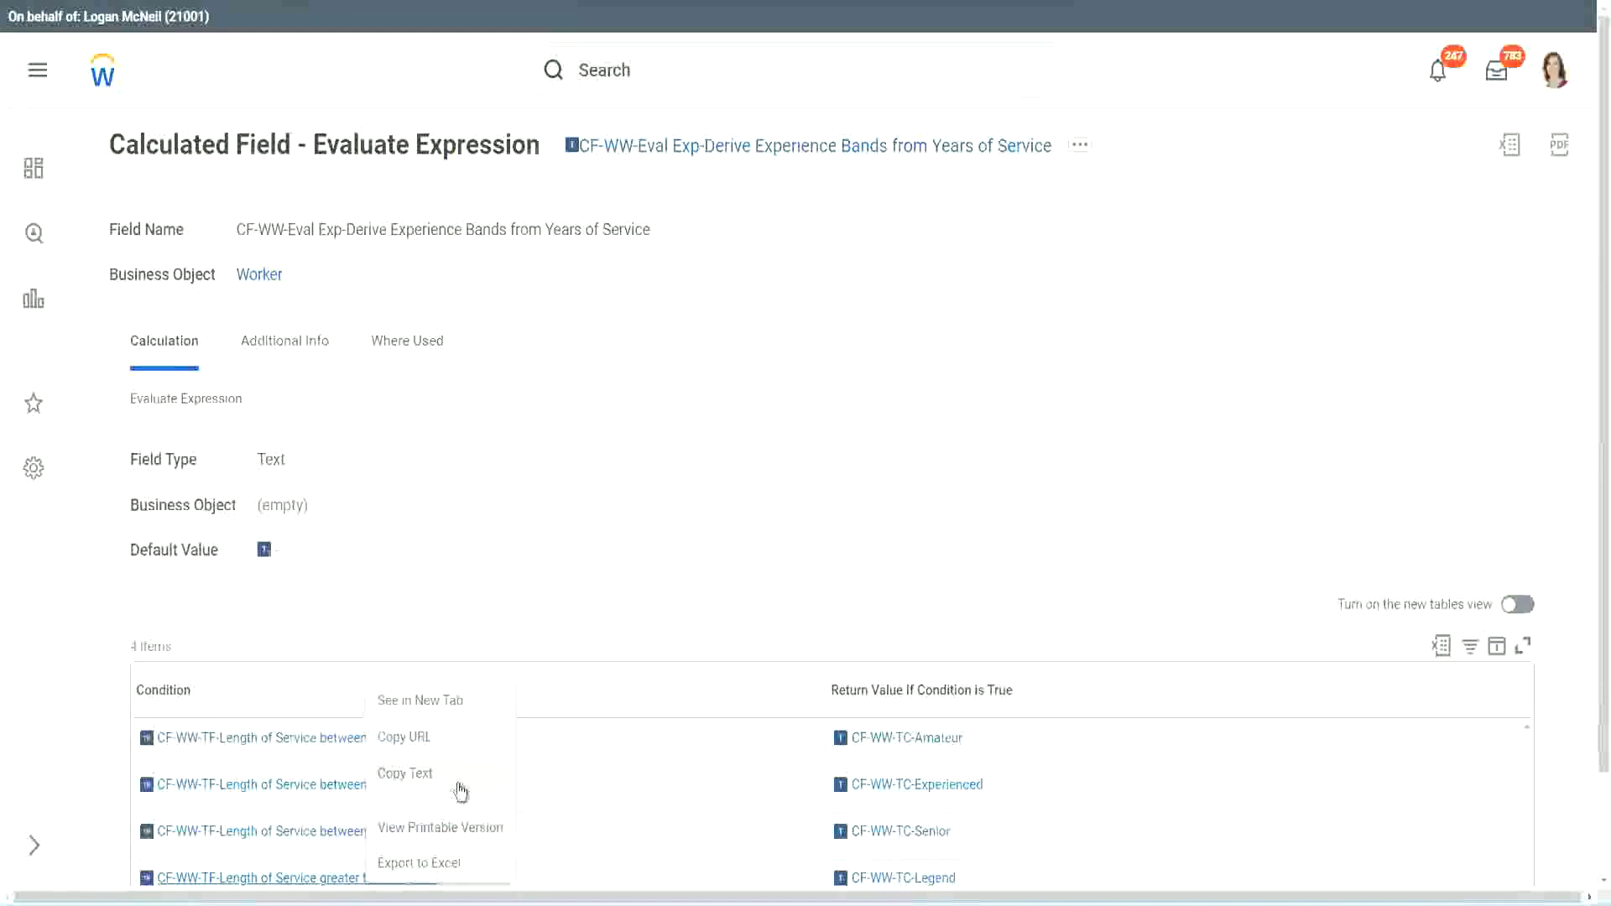
left_click(460, 791)
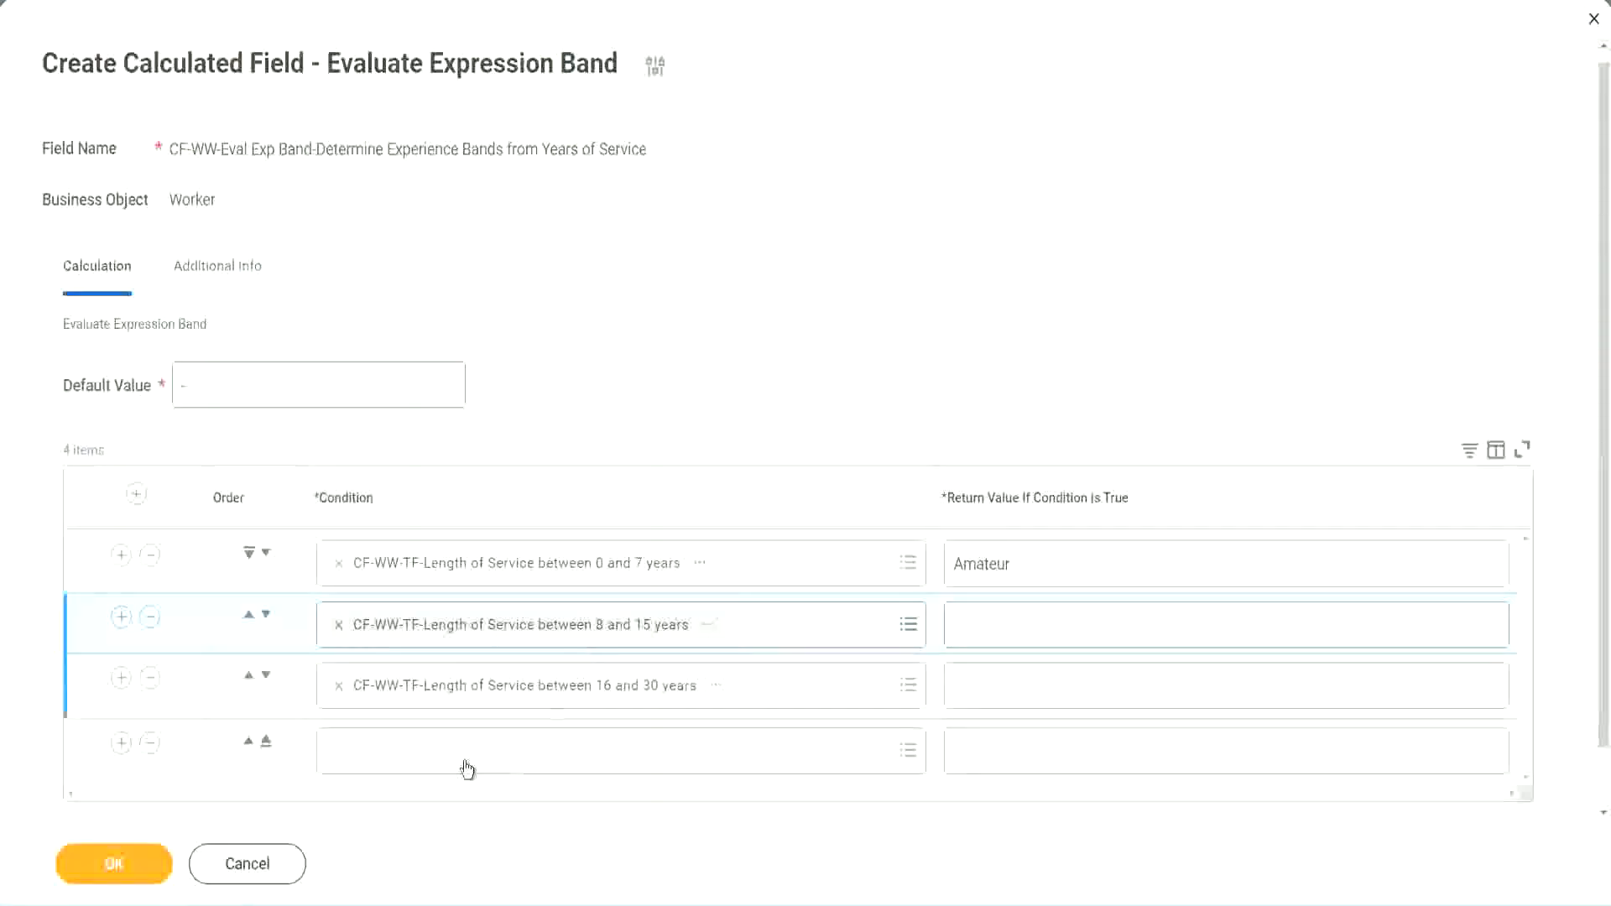
left_click(464, 755)
key("ctrl+v")
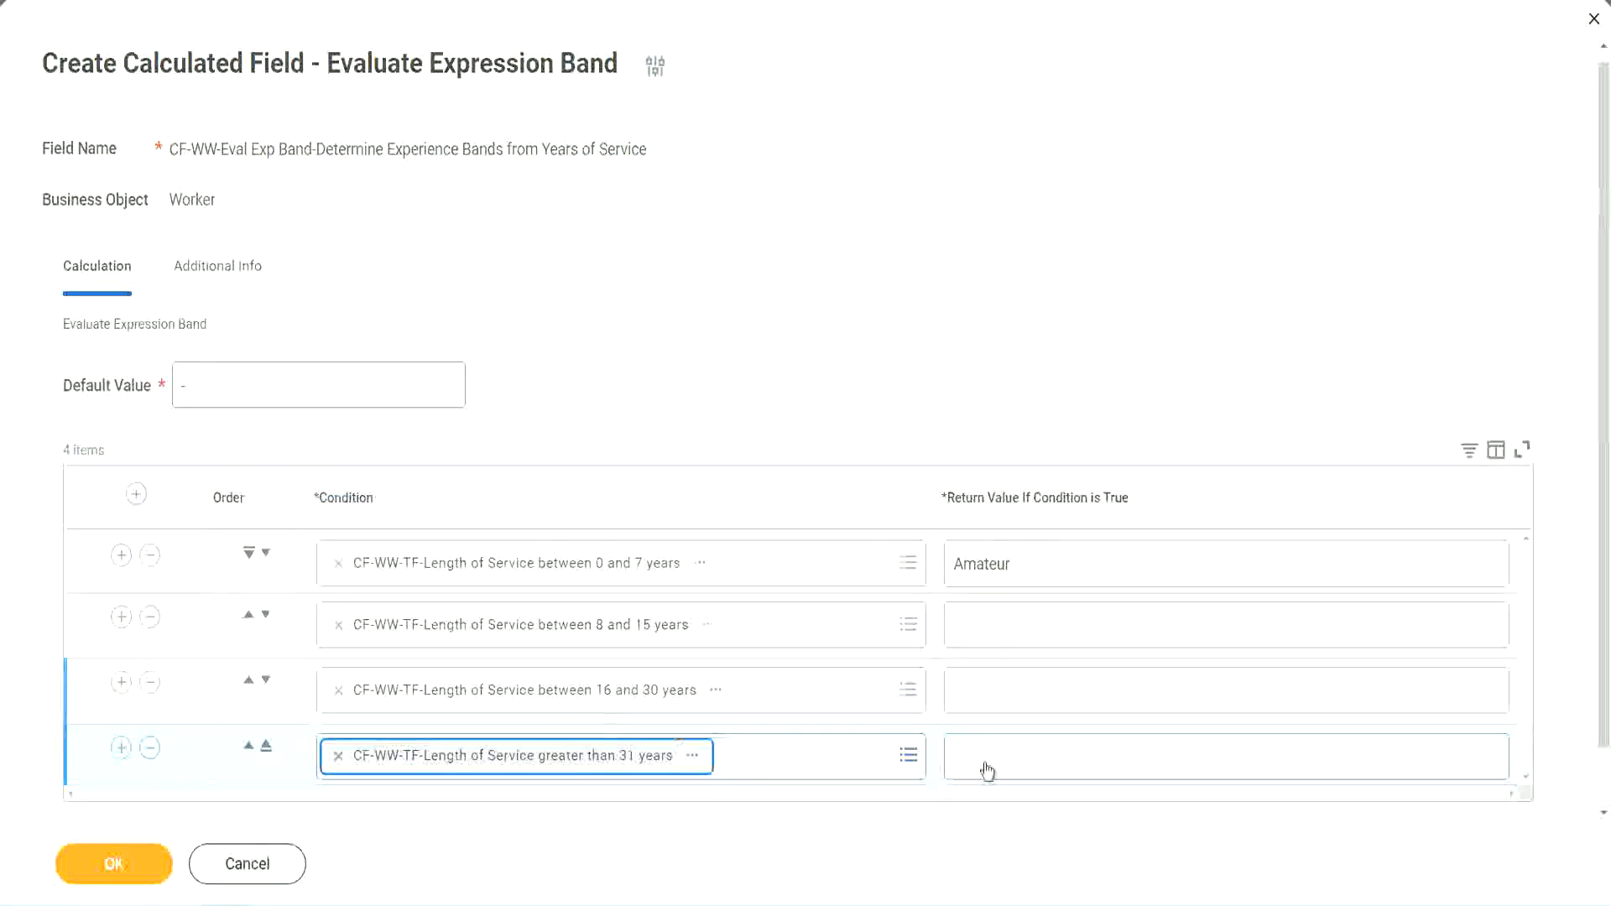
Set the return values to Legend for over 31 years, Senior for 16–30 and Experienced for 8–15, and save the calculated field
left_click(1057, 756)
type("Le")
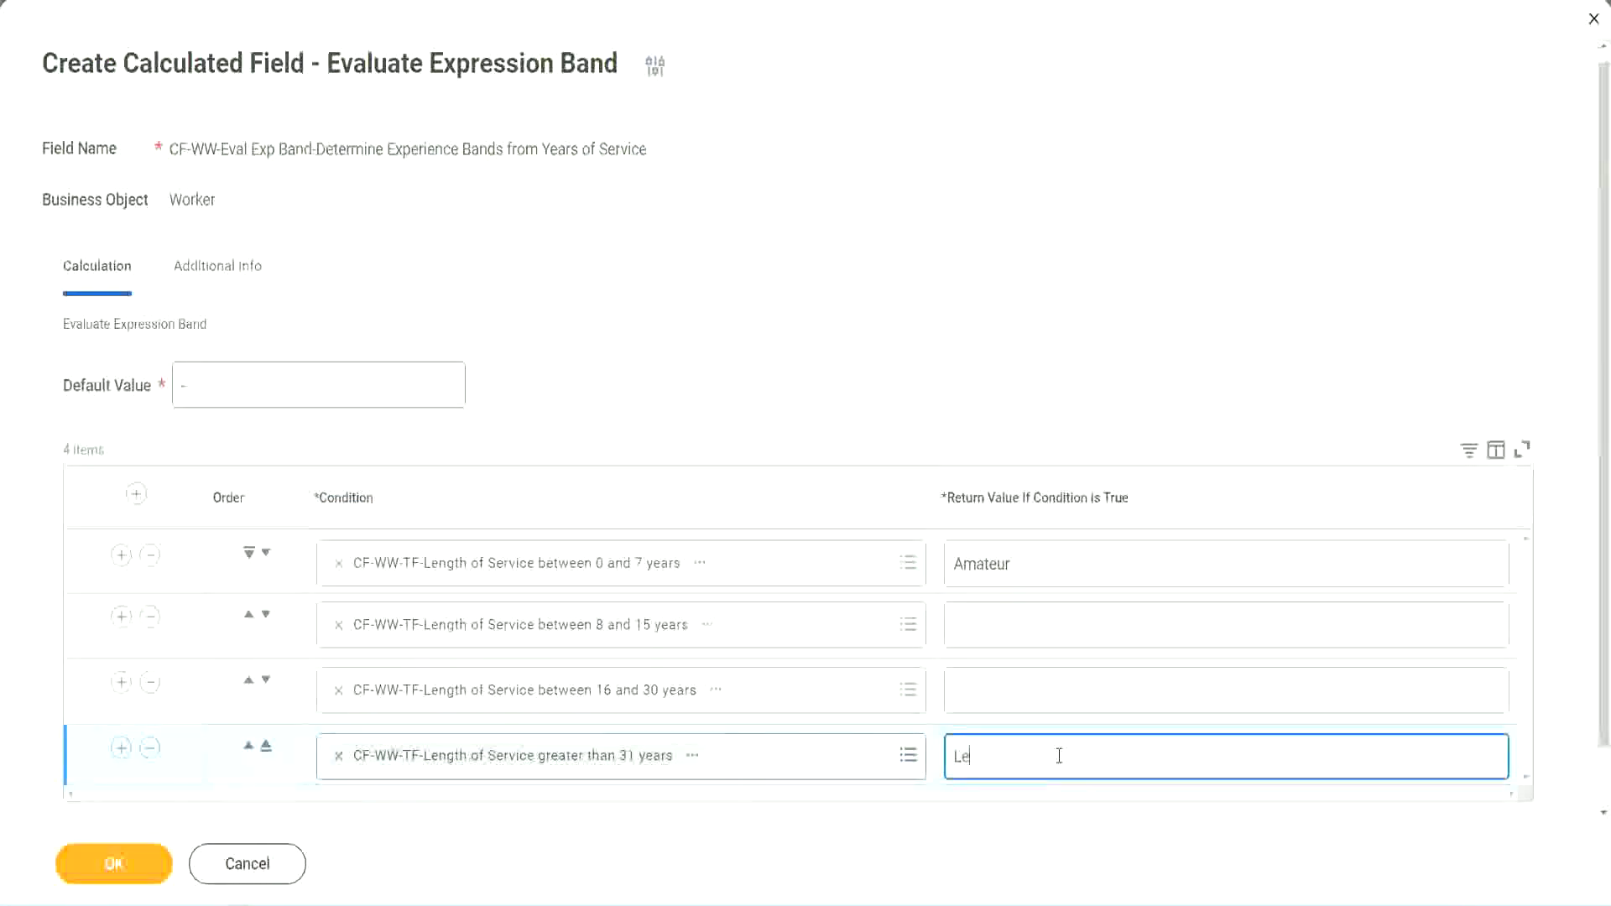
type("gend")
left_click(991, 688)
type("S")
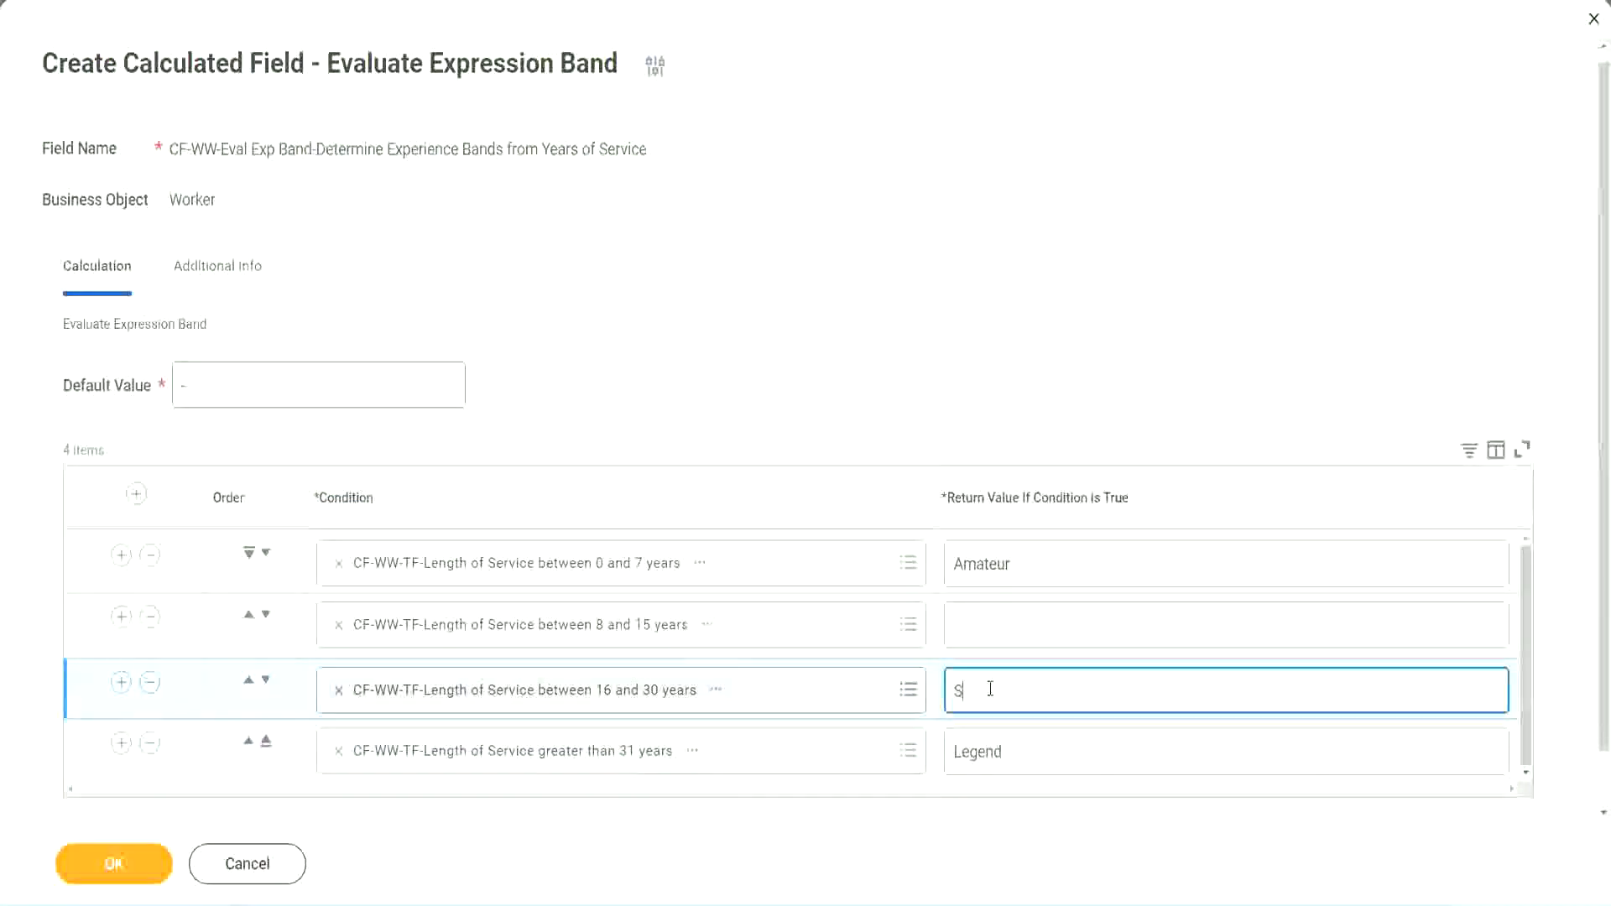
type("enior")
left_click(1015, 627)
type("Ex")
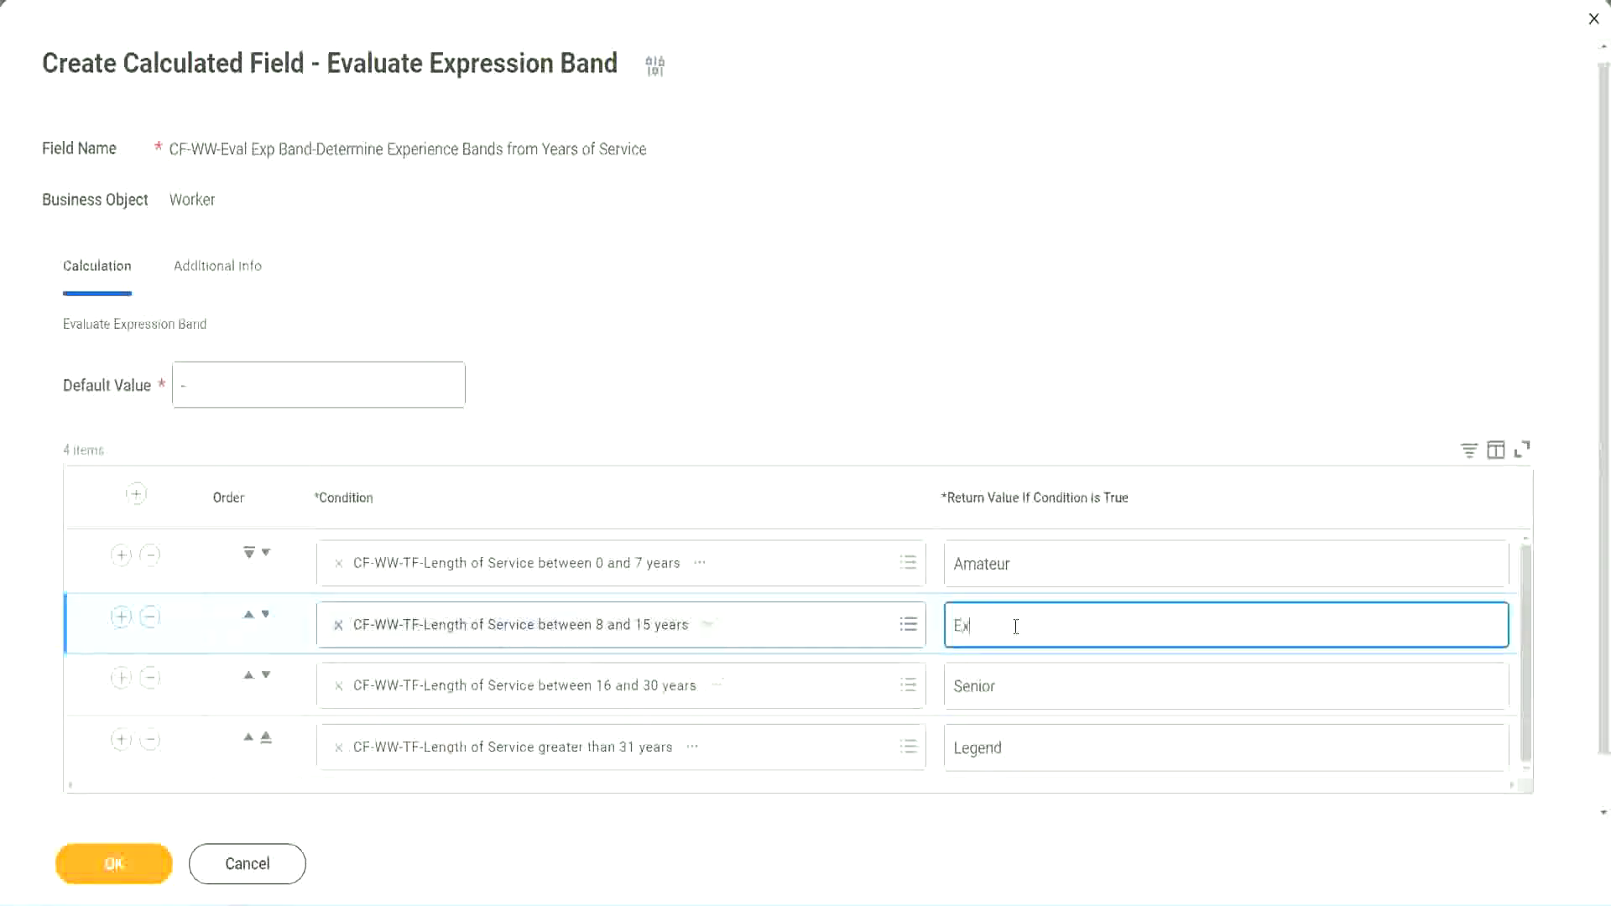
type("perienced")
left_click(114, 865)
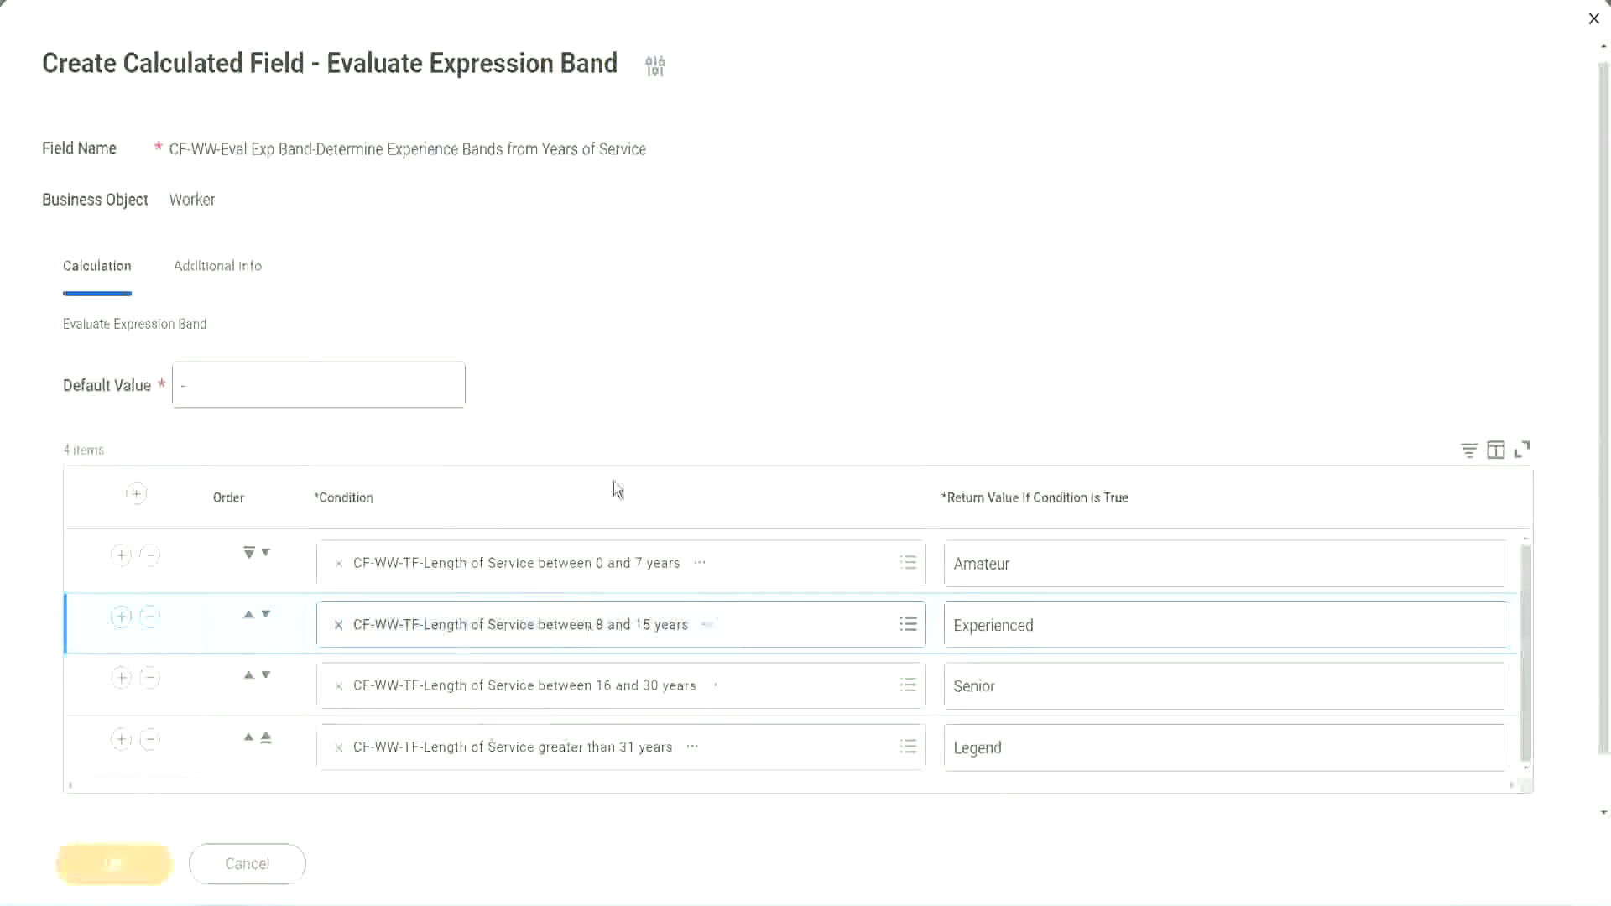
scroll(551, 512, "down", 3)
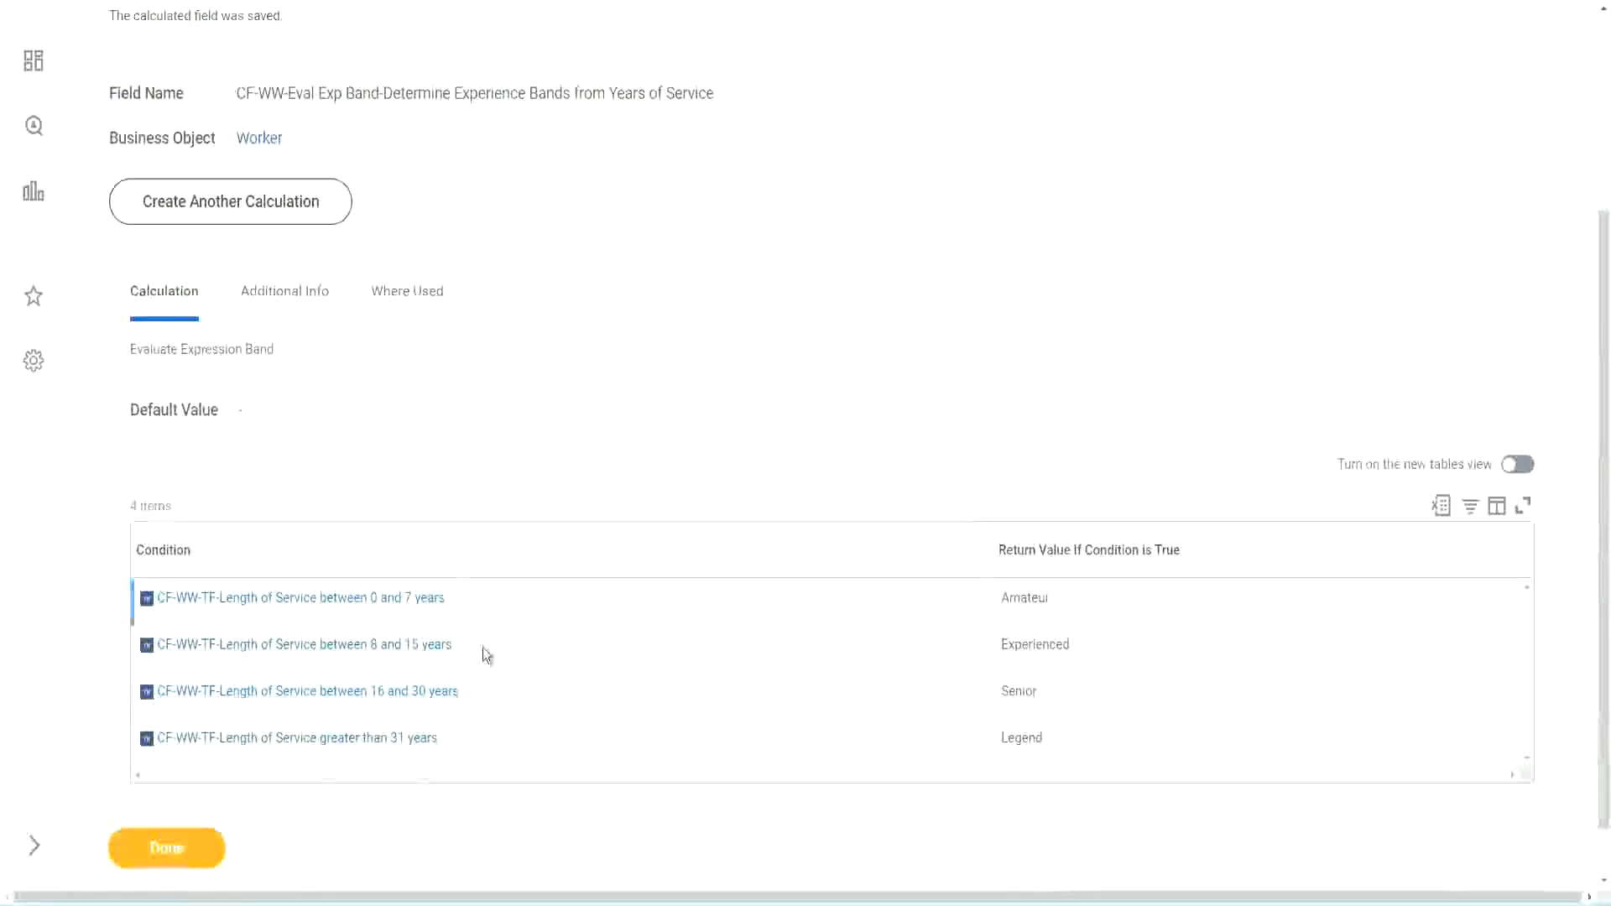
Check the return value assigned to each of the four length-of-service conditions in the saved calculated field
double_click(1032, 596)
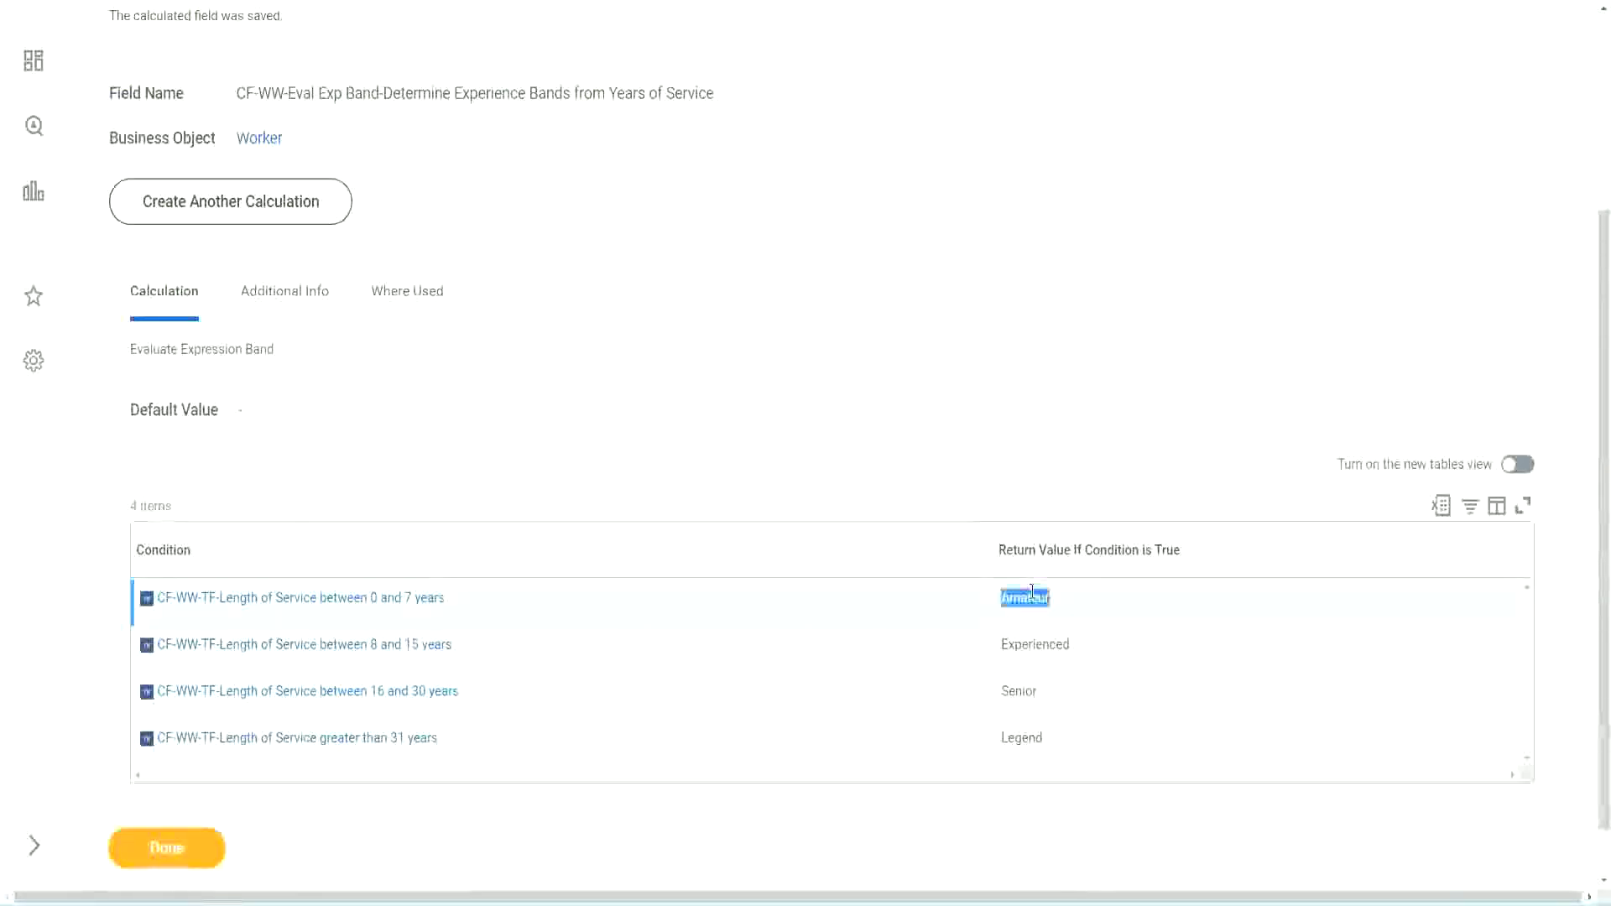
double_click(1028, 644)
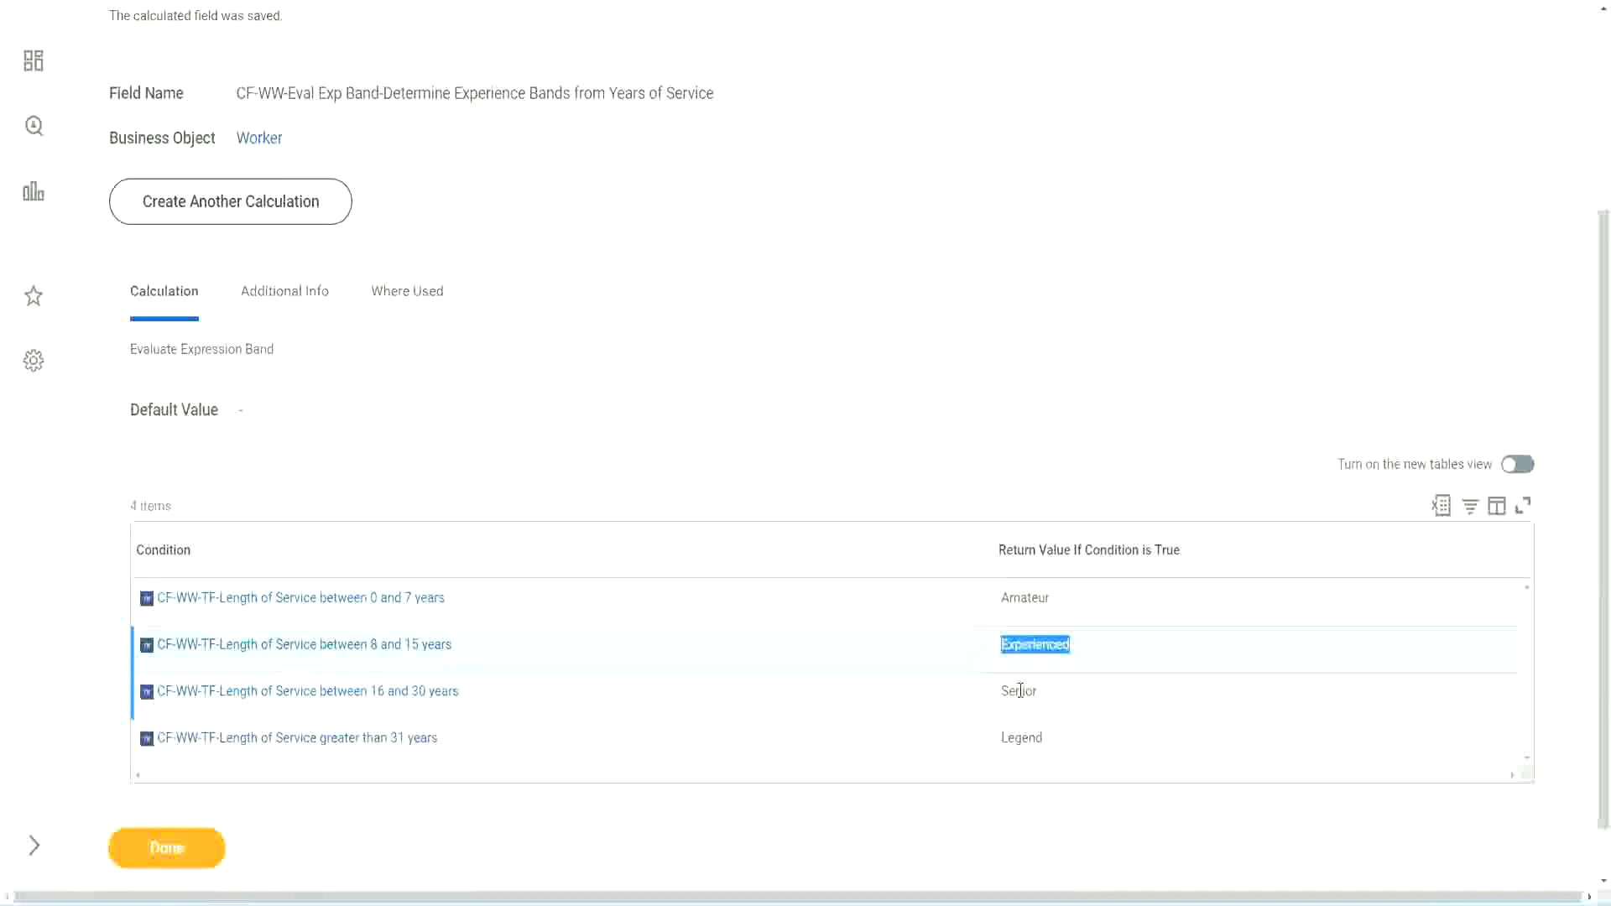
double_click(1021, 690)
left_click(1025, 738)
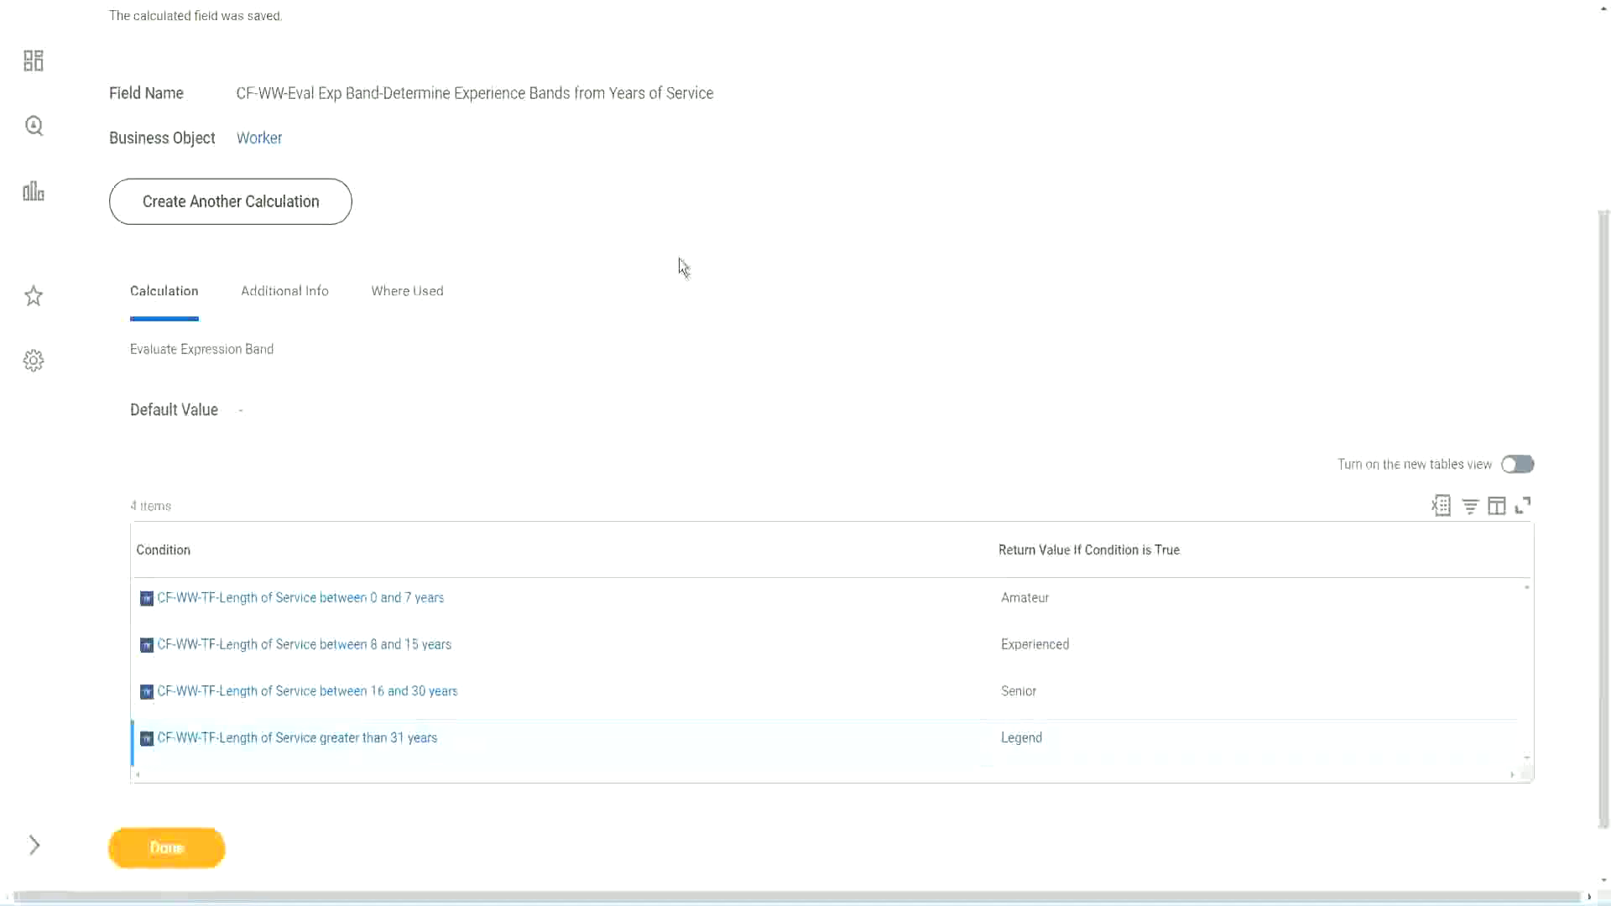
Copy the name of the saved calculated field CF-WW-Eval Exp Band-Determine Experience Bands from Years of Service
scroll(683, 267, "up", 3)
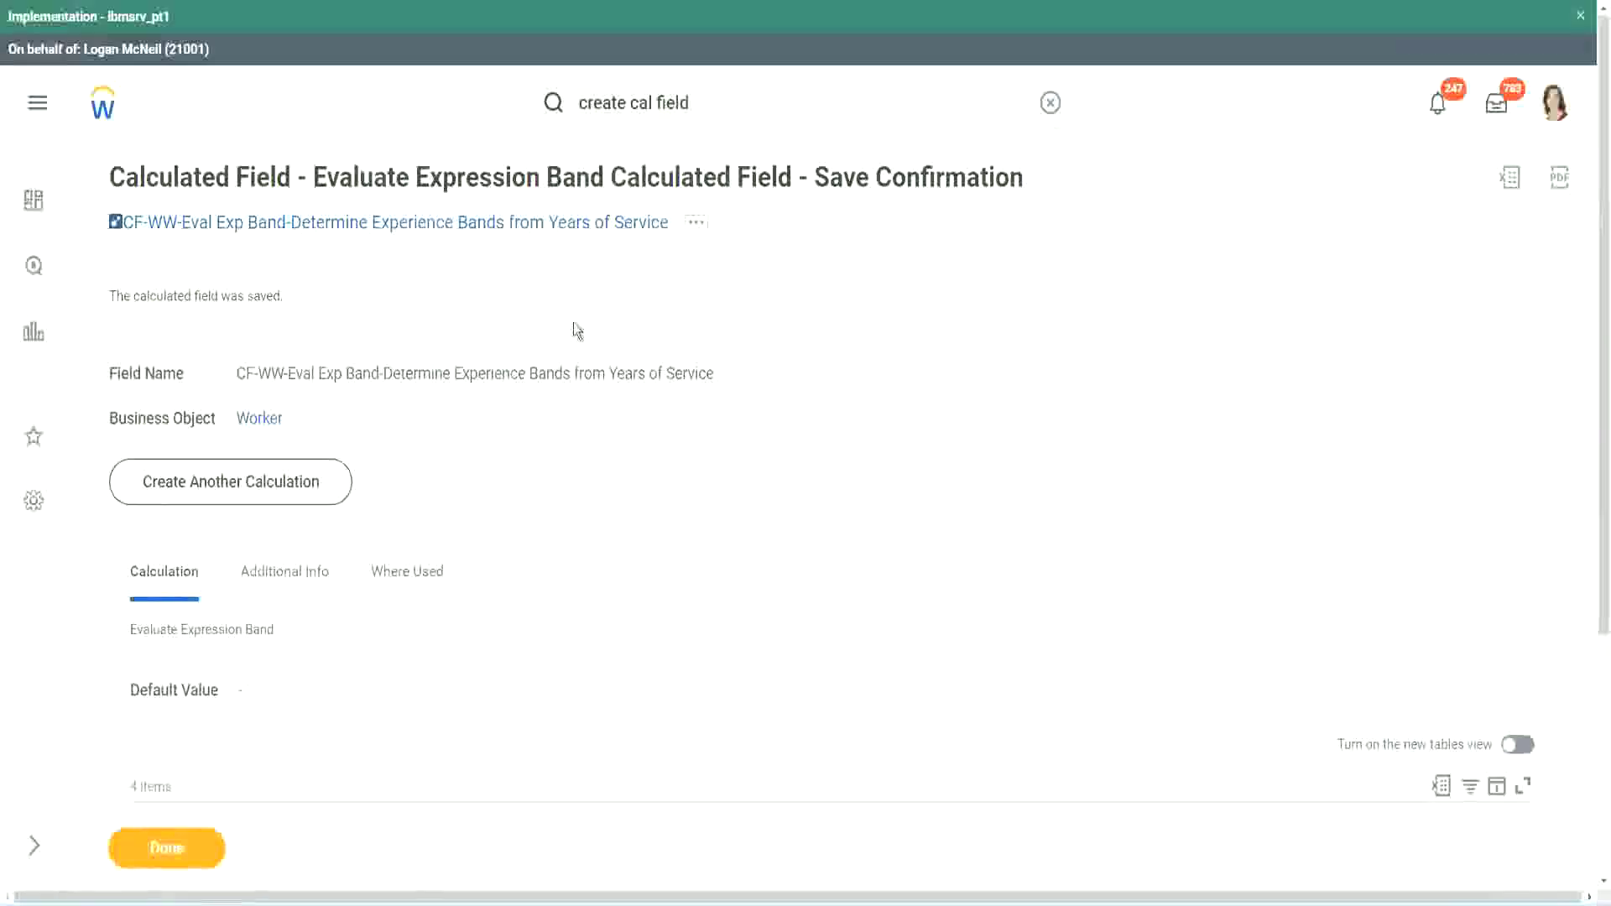
right_click(529, 223)
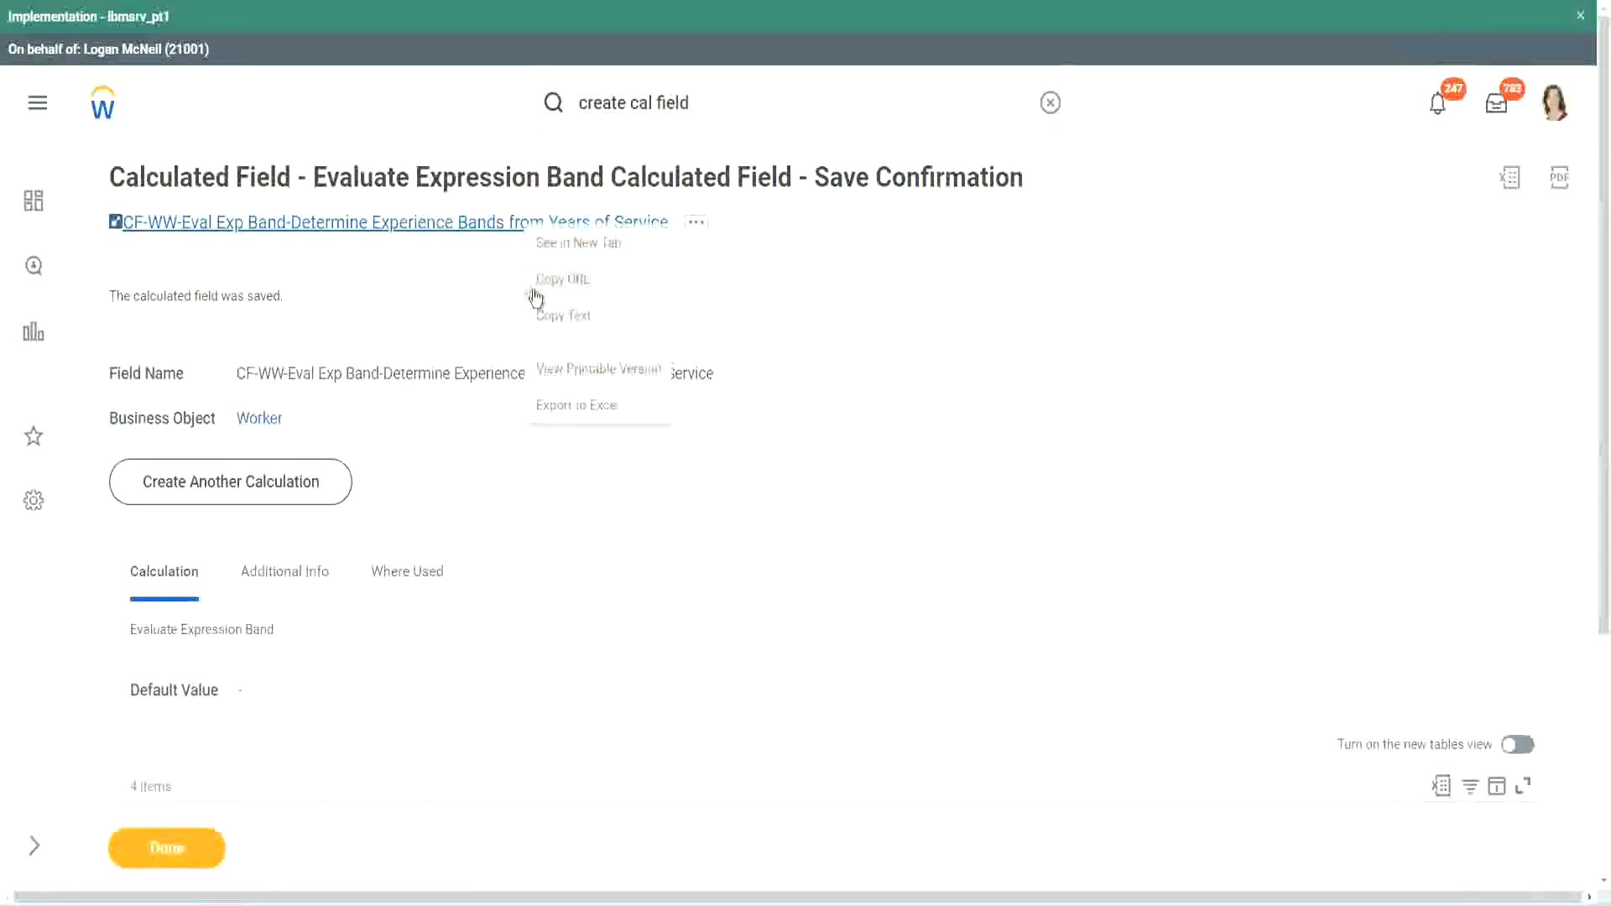
left_click(559, 319)
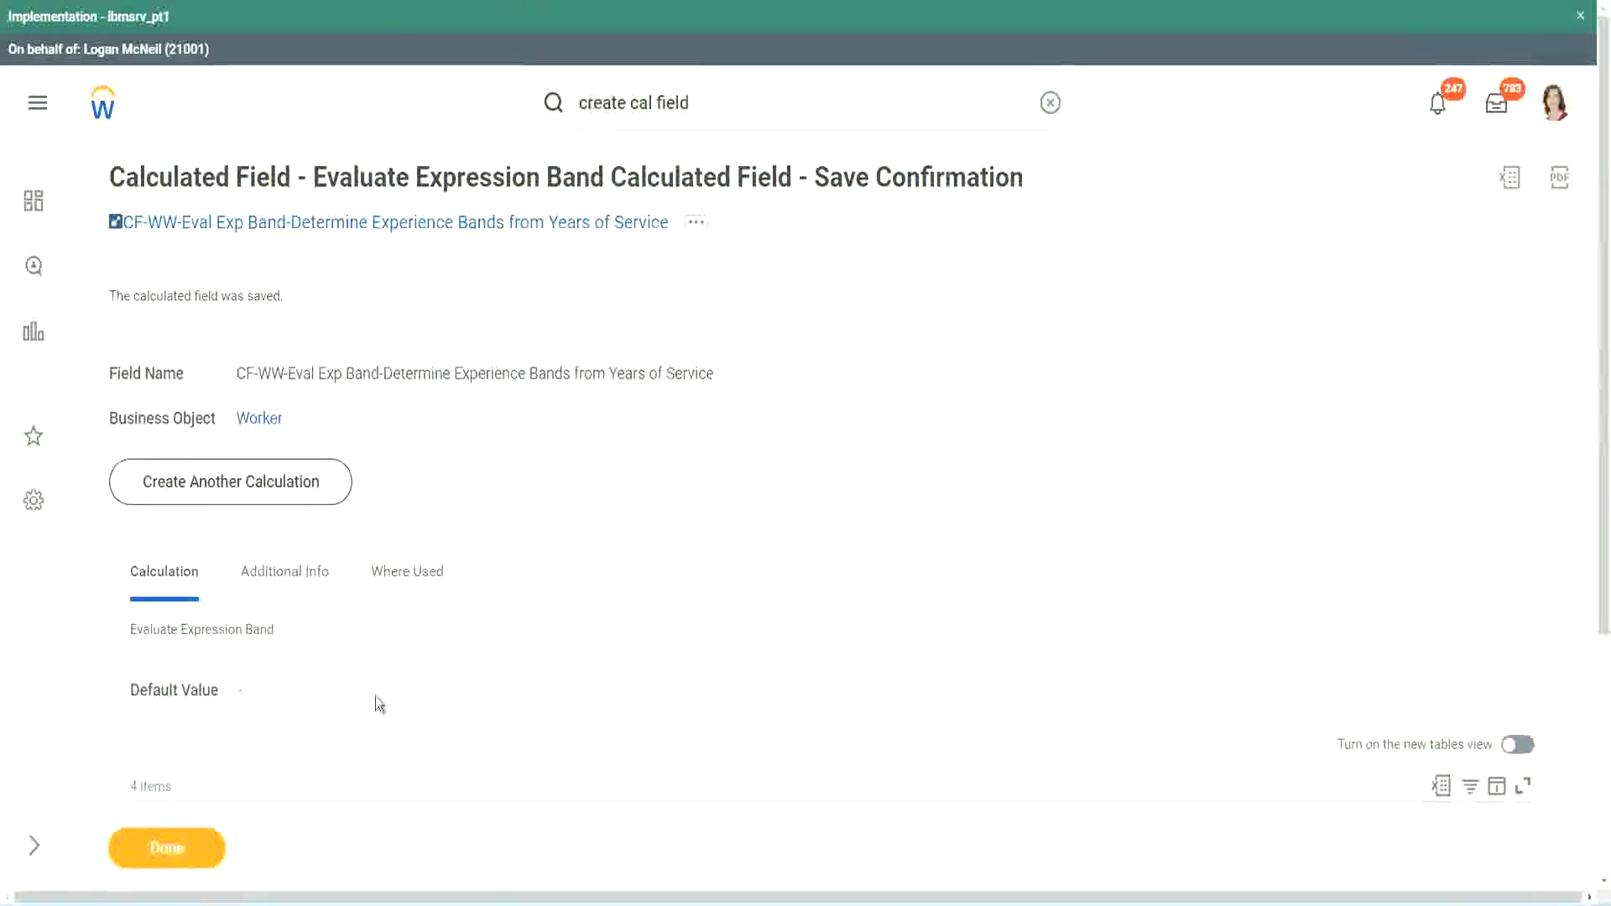
Review the saved field's conditions and the experience-band notes in Notepad++, and return to Workday
scroll(532, 650, "down", 3)
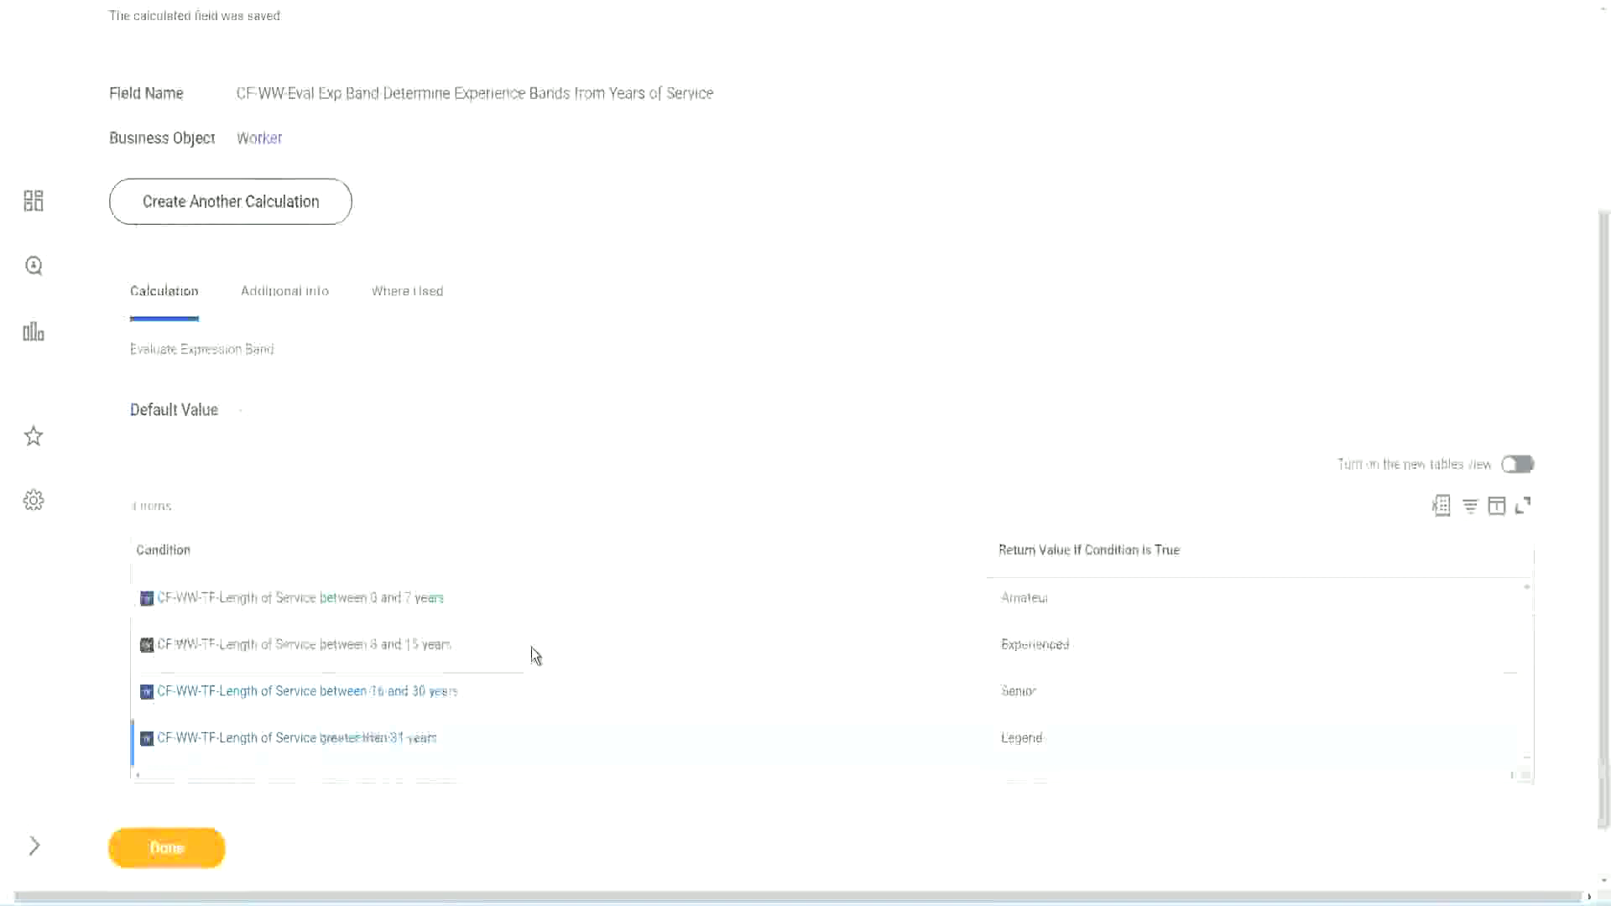
scroll(531, 647, "down", 1)
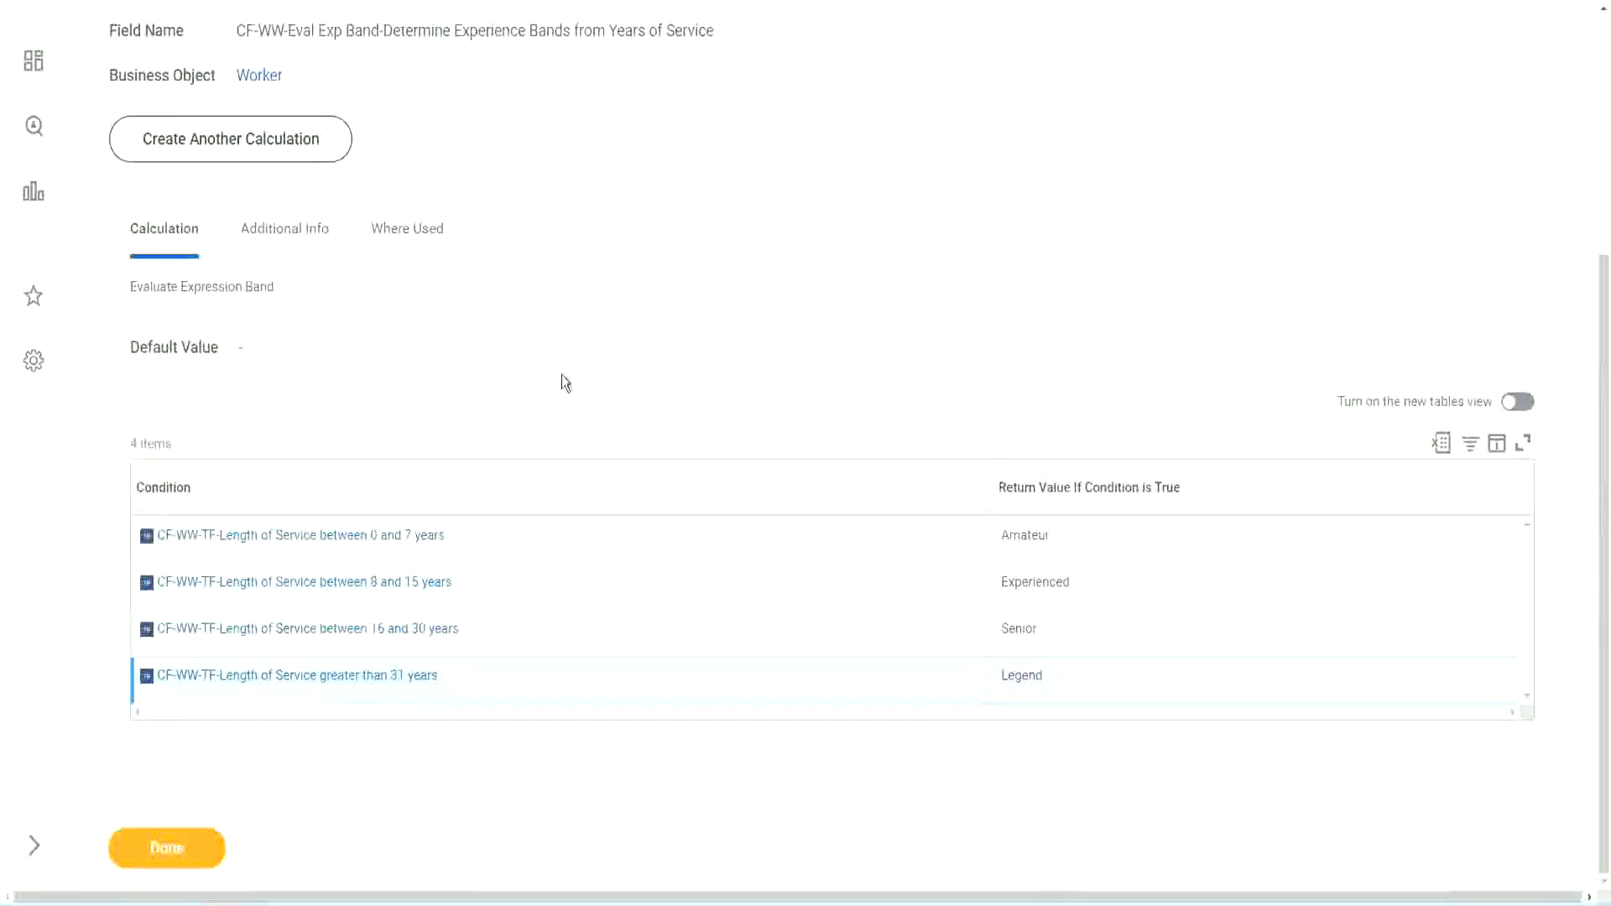
scroll(563, 382, "up", 2)
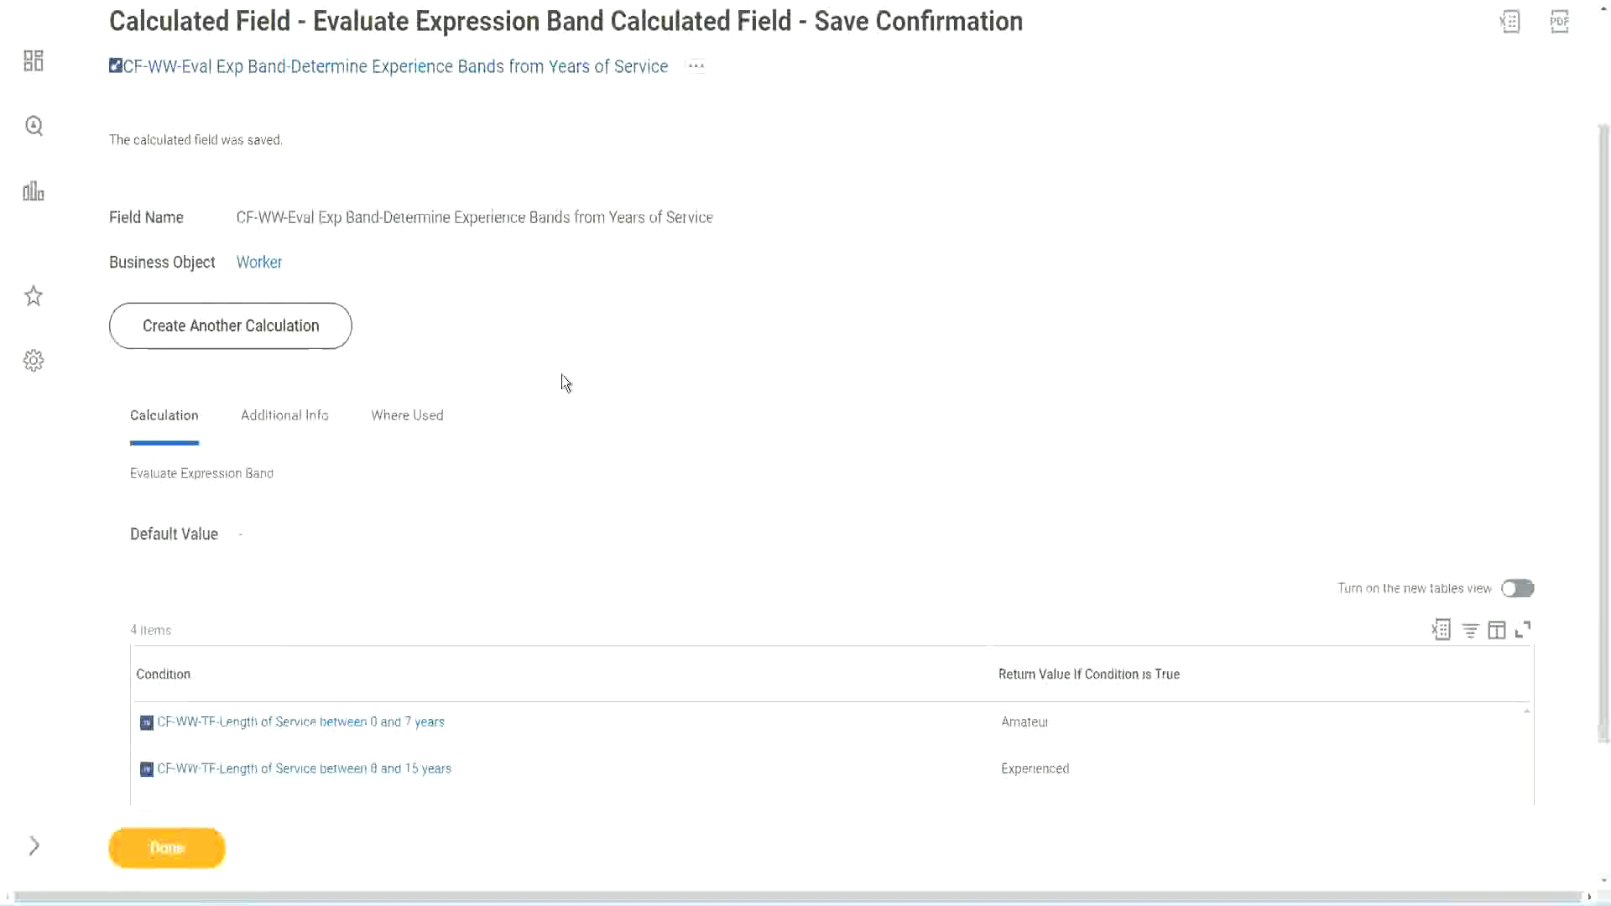
scroll(562, 375, "down", 2)
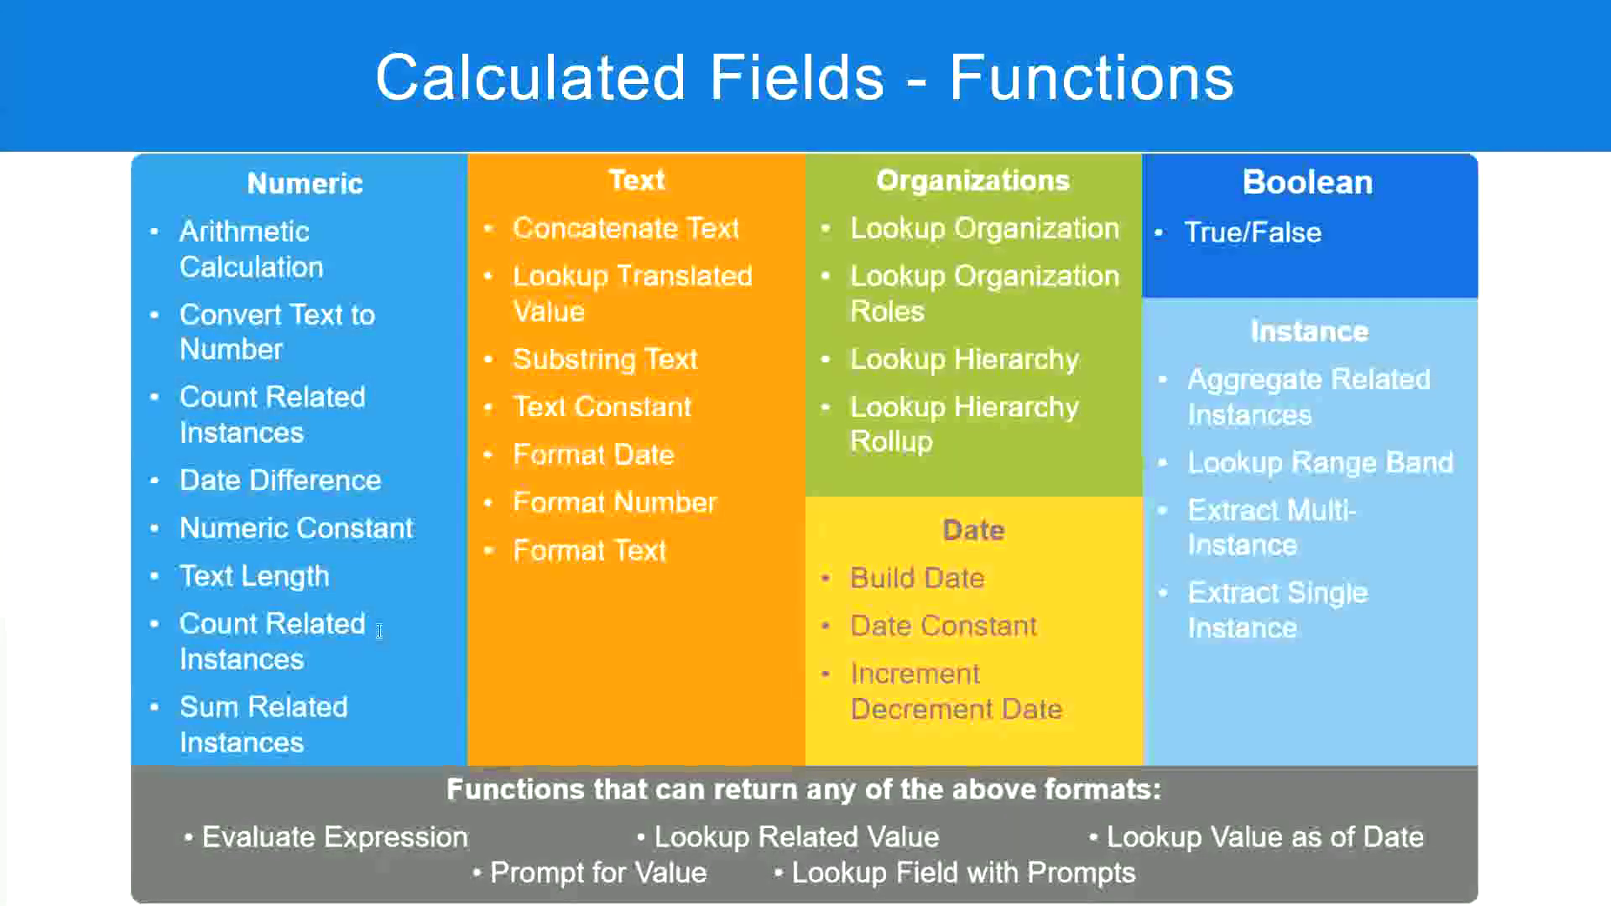
key("alt+Tab")
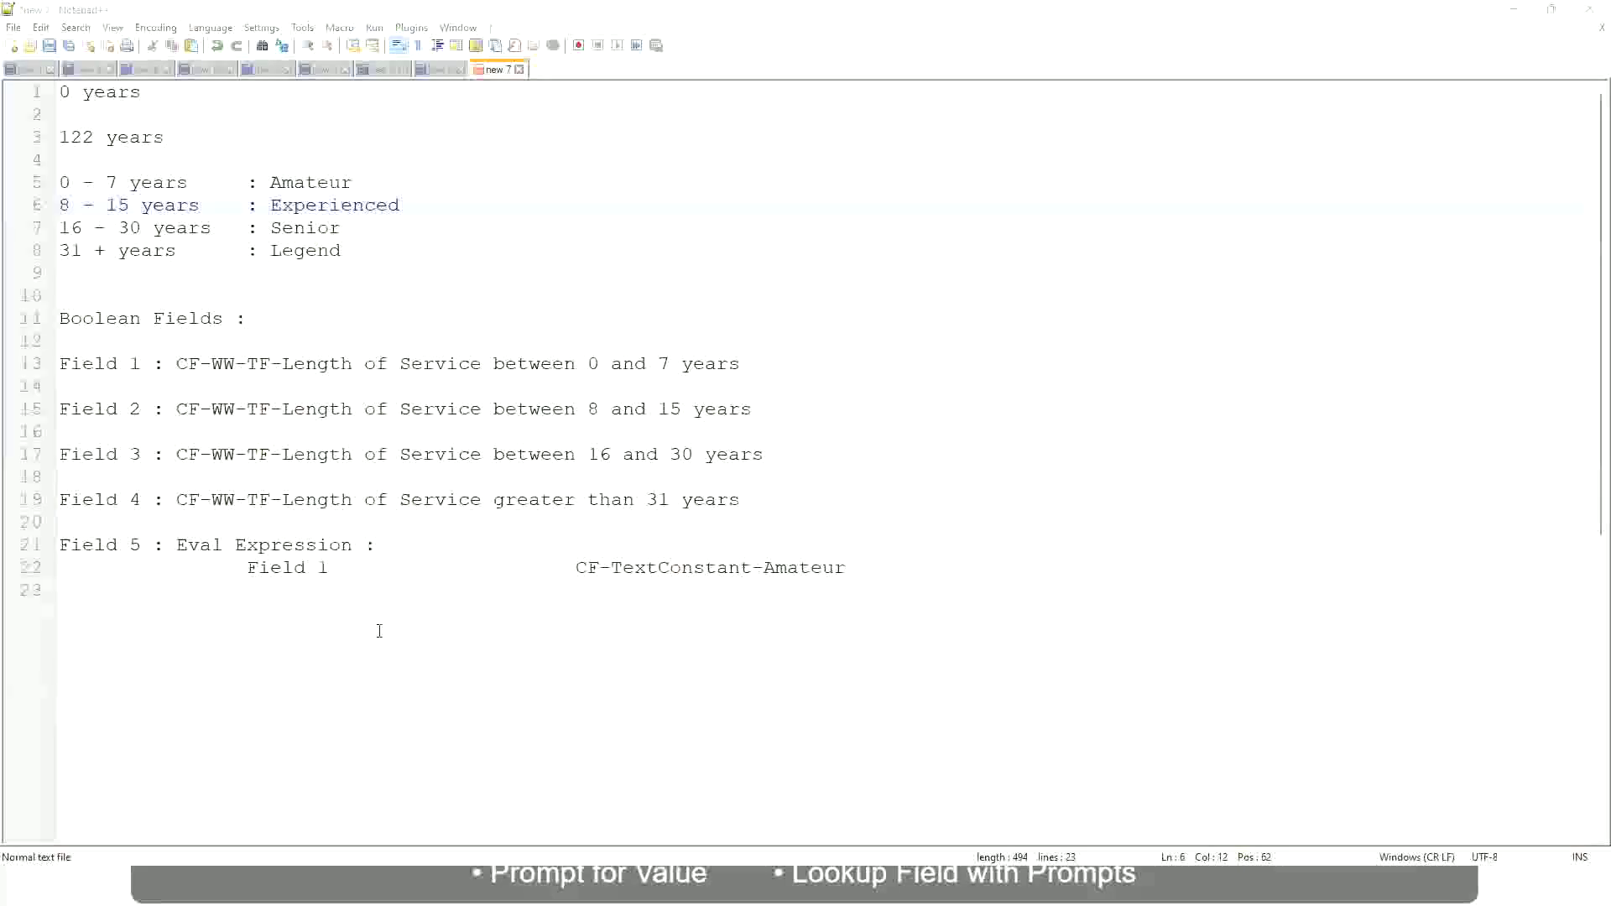
key("alt+Tab")
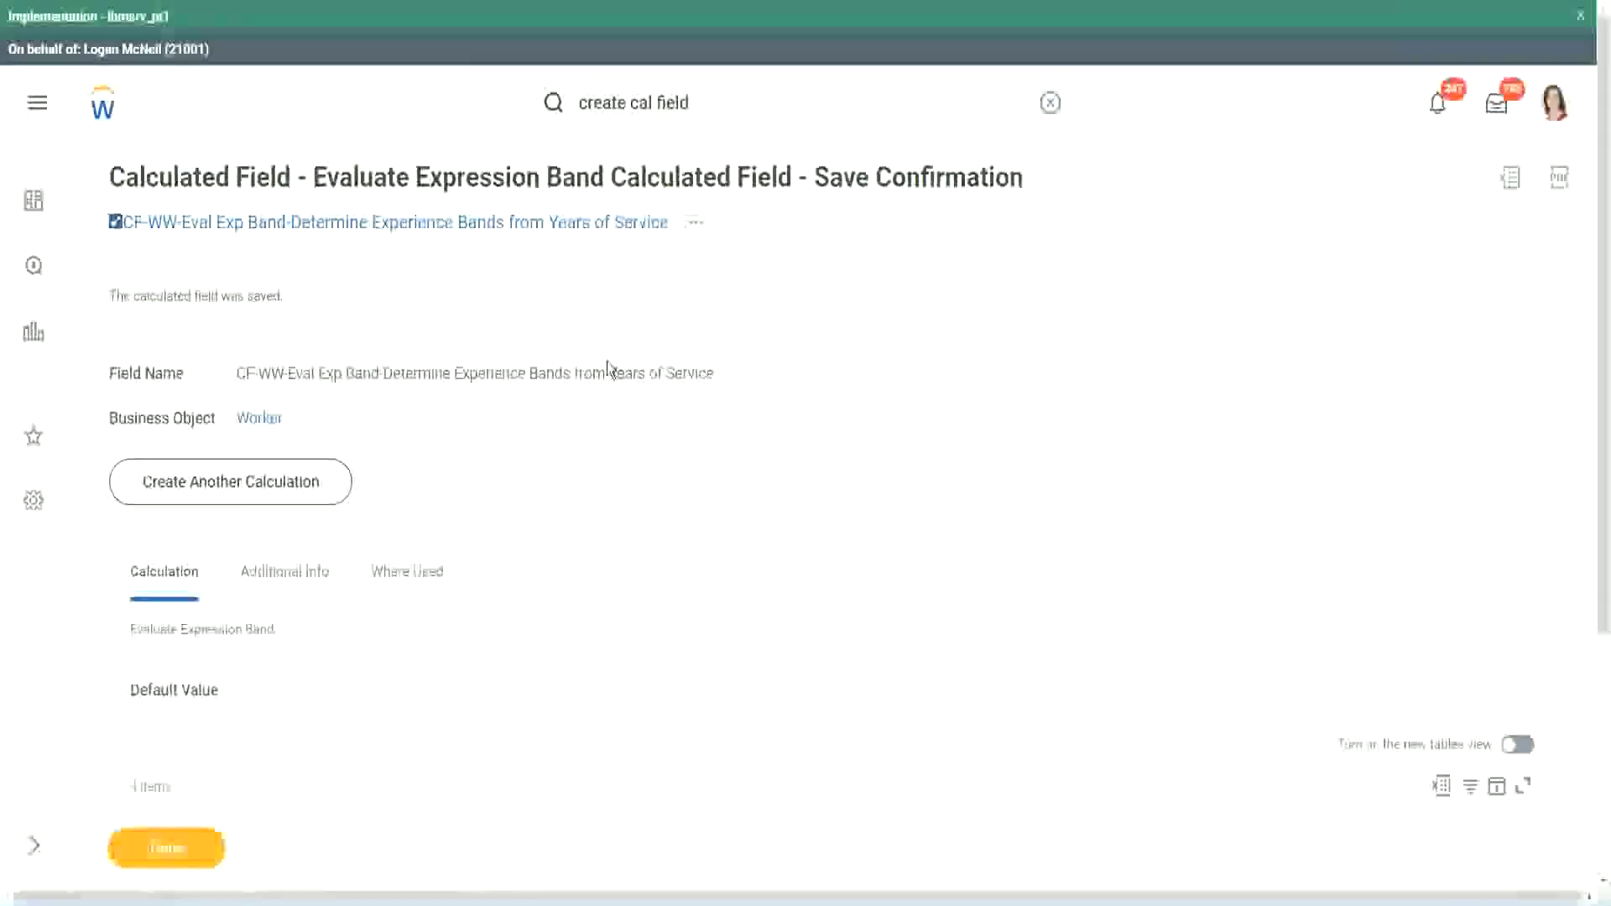
scroll(335, 640, "down", 4)
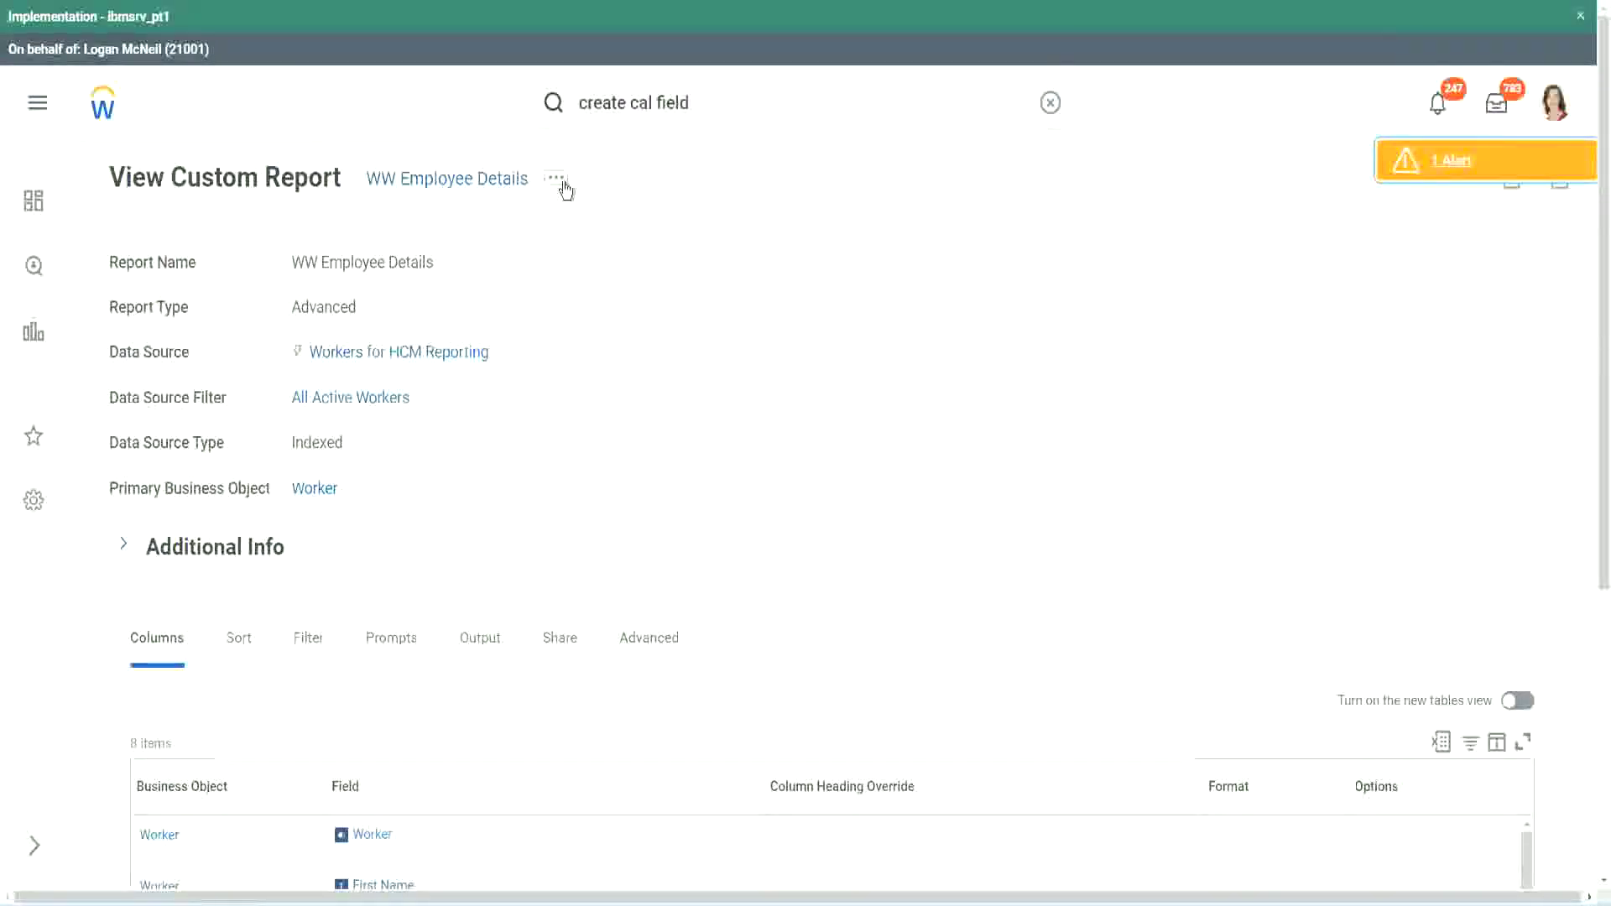
Open the custom report WW Employee Details for editing
left_click(556, 178)
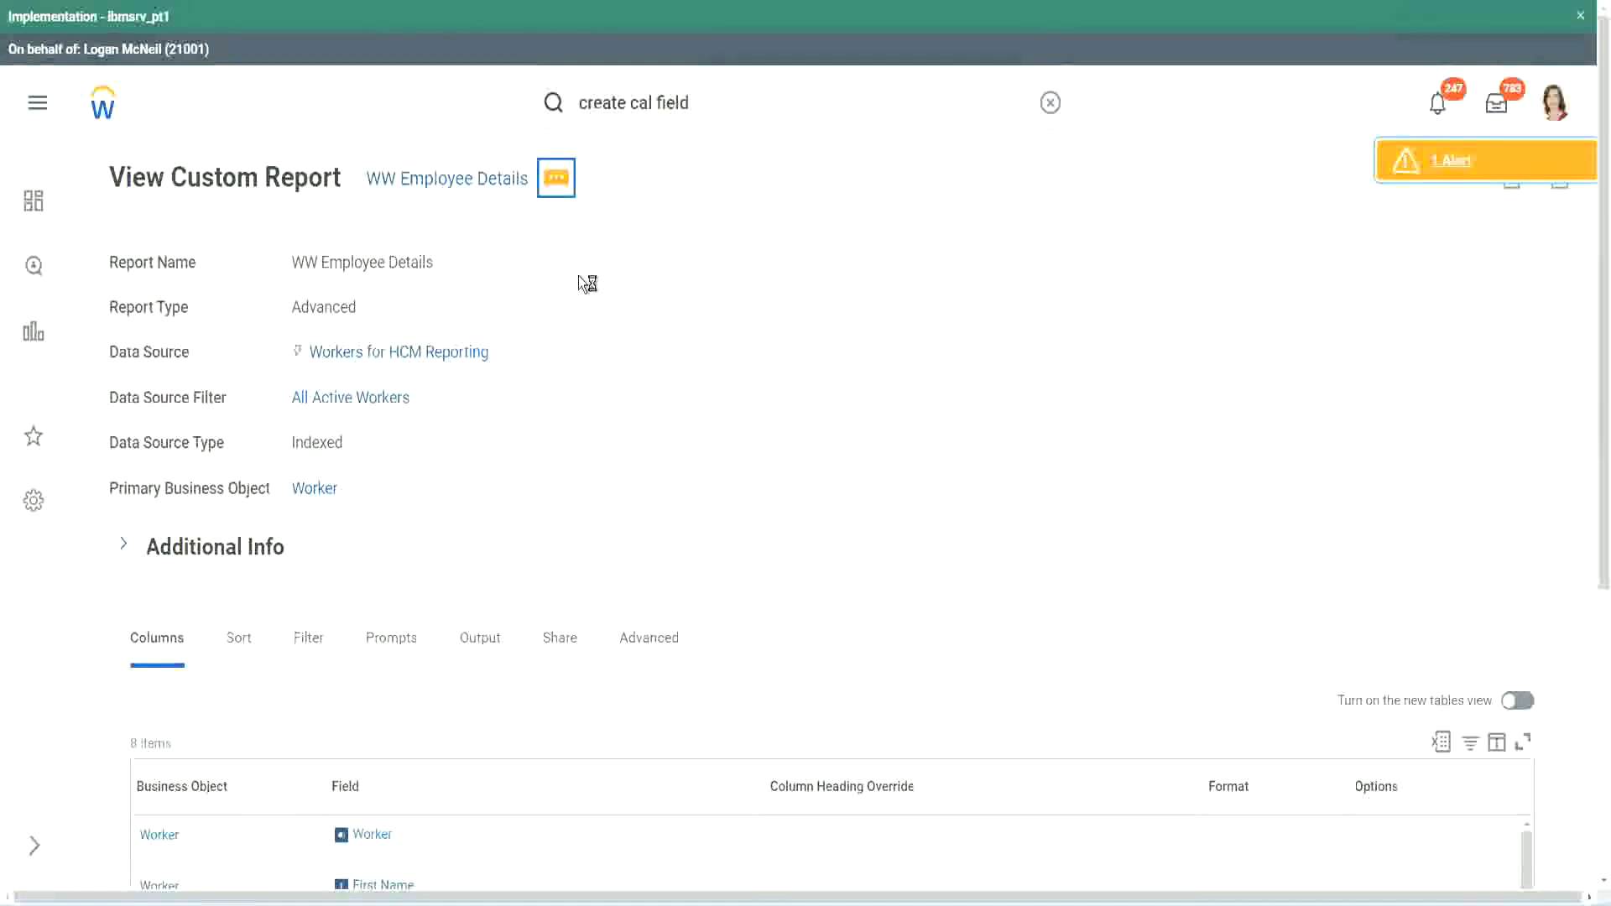
mouse_move(651, 273)
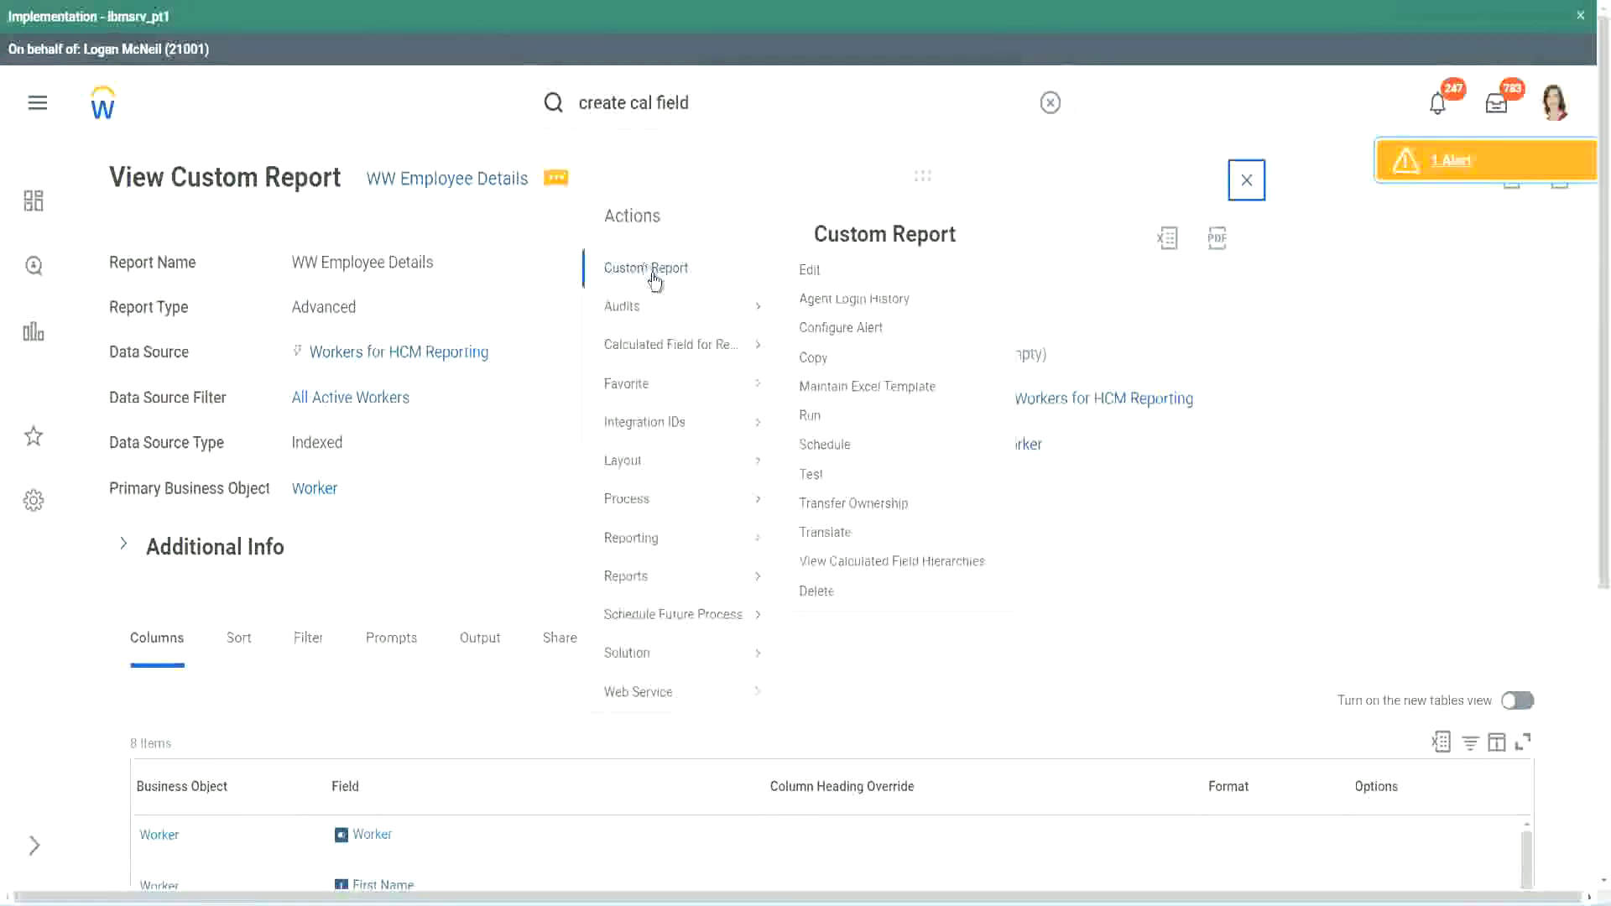
left_click(820, 274)
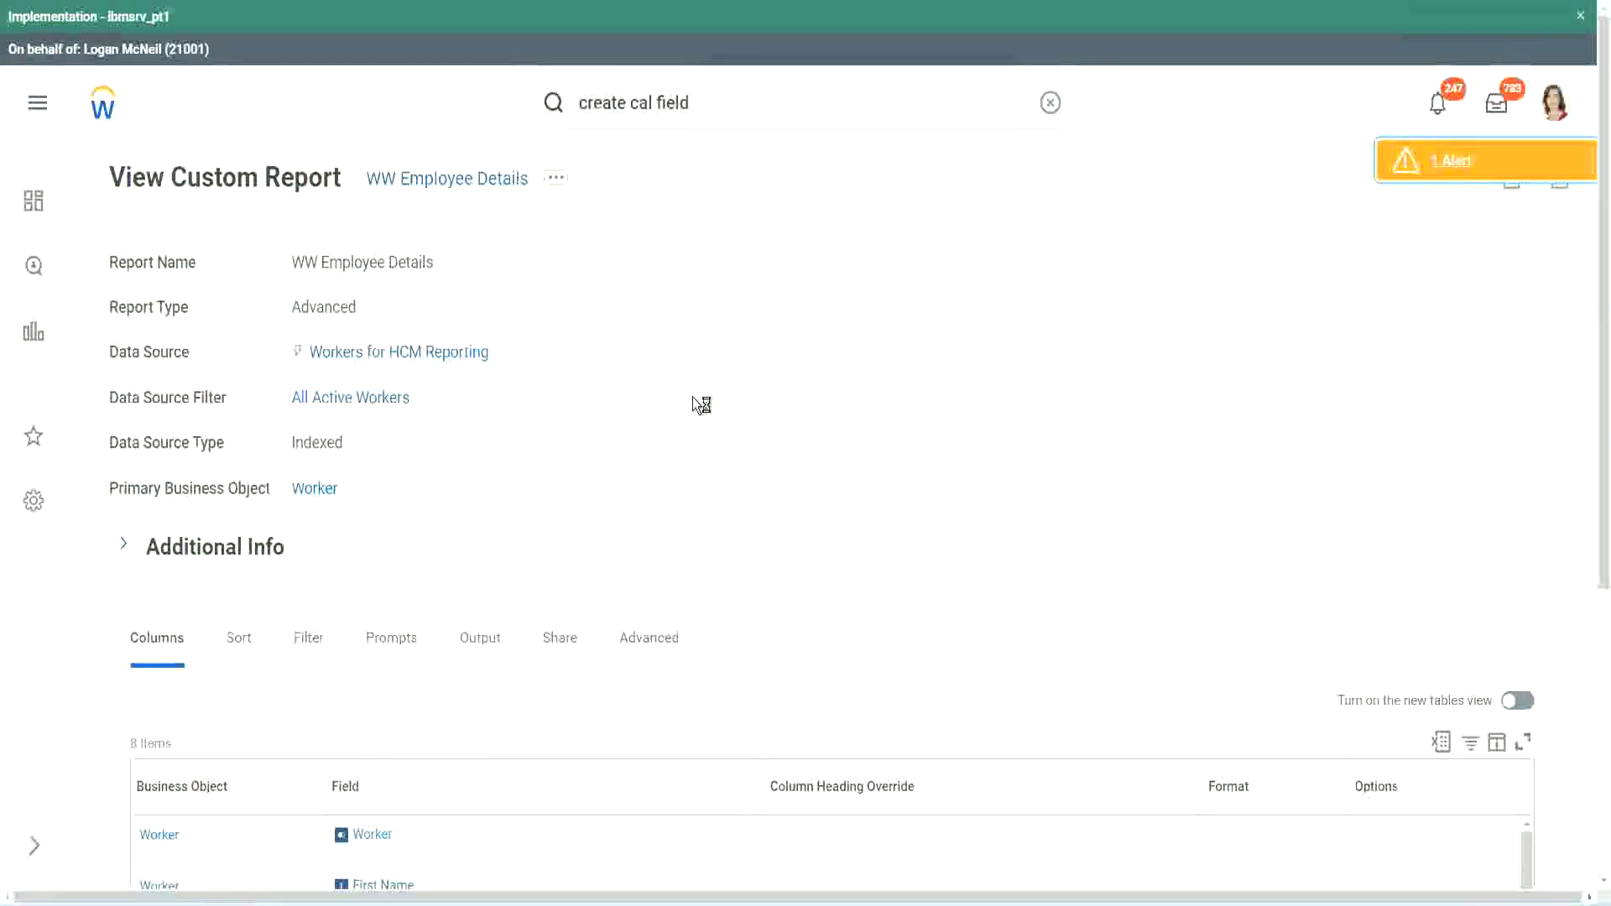
scroll(702, 406, "down", 1)
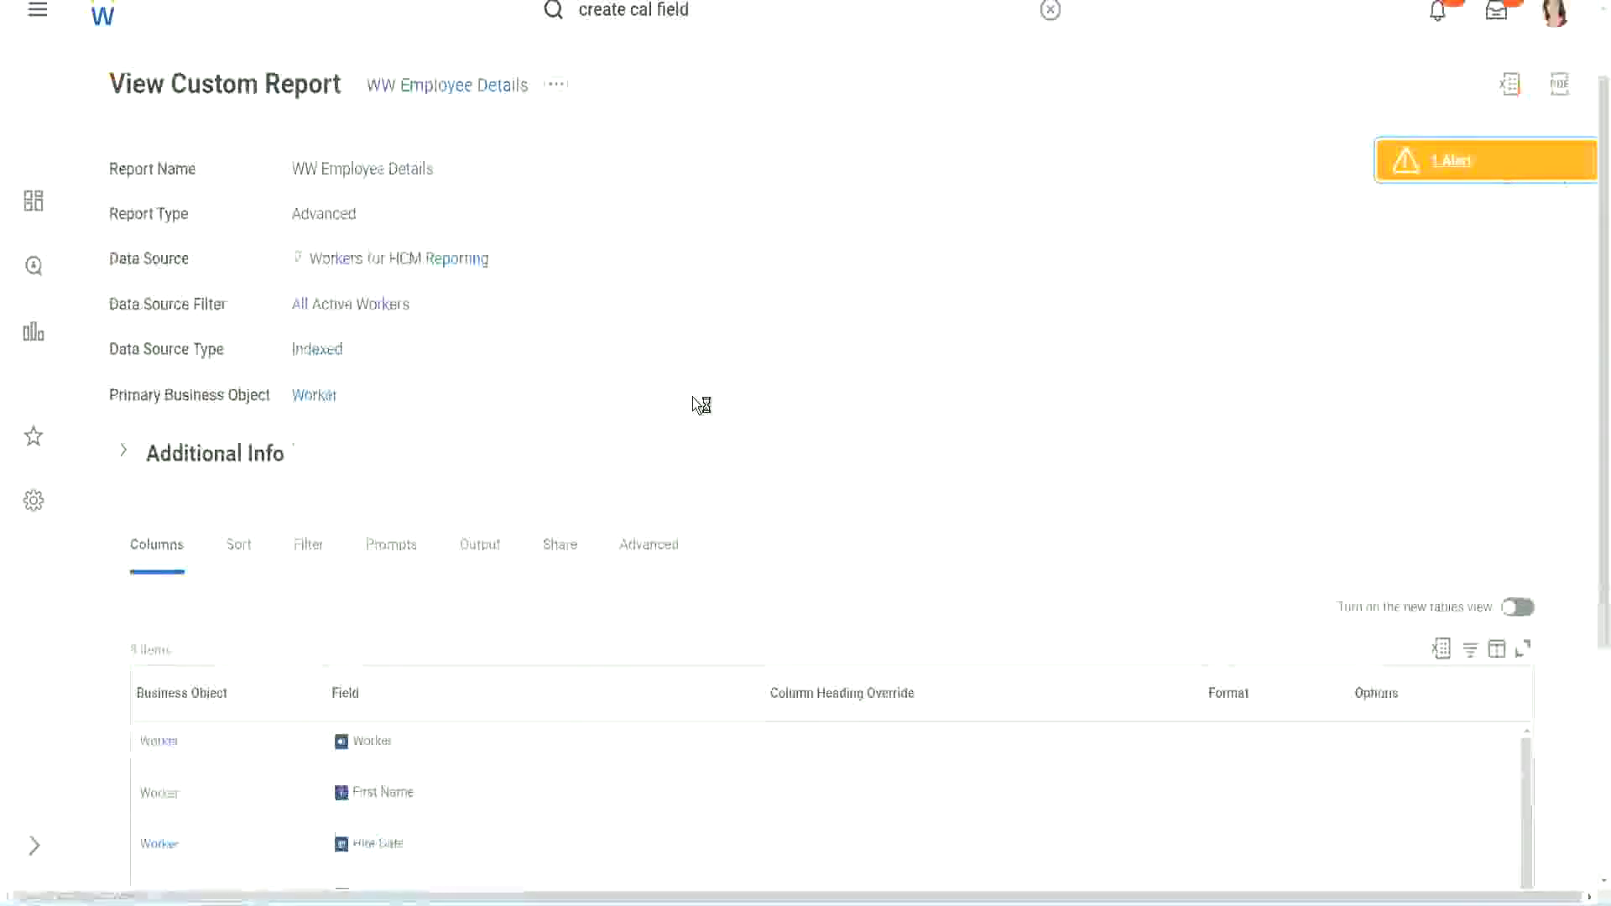
scroll(693, 396, "down", 4)
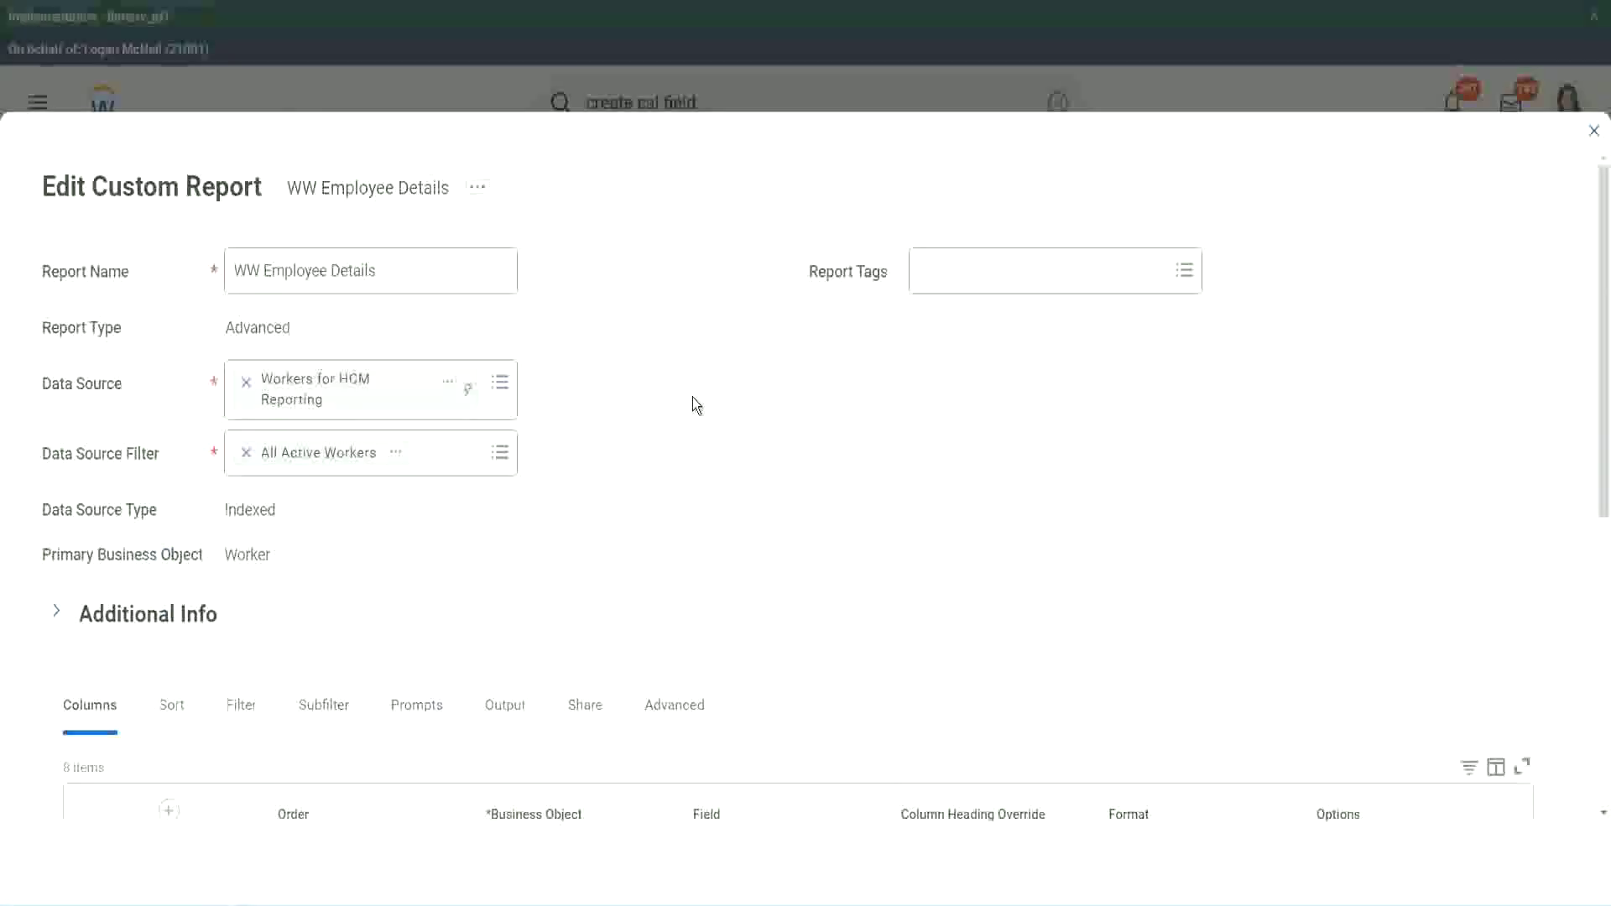
Add a column row at the end and fill its field search with the copied name of the existing Derive Experience Bands field
scroll(693, 396, "down", 8)
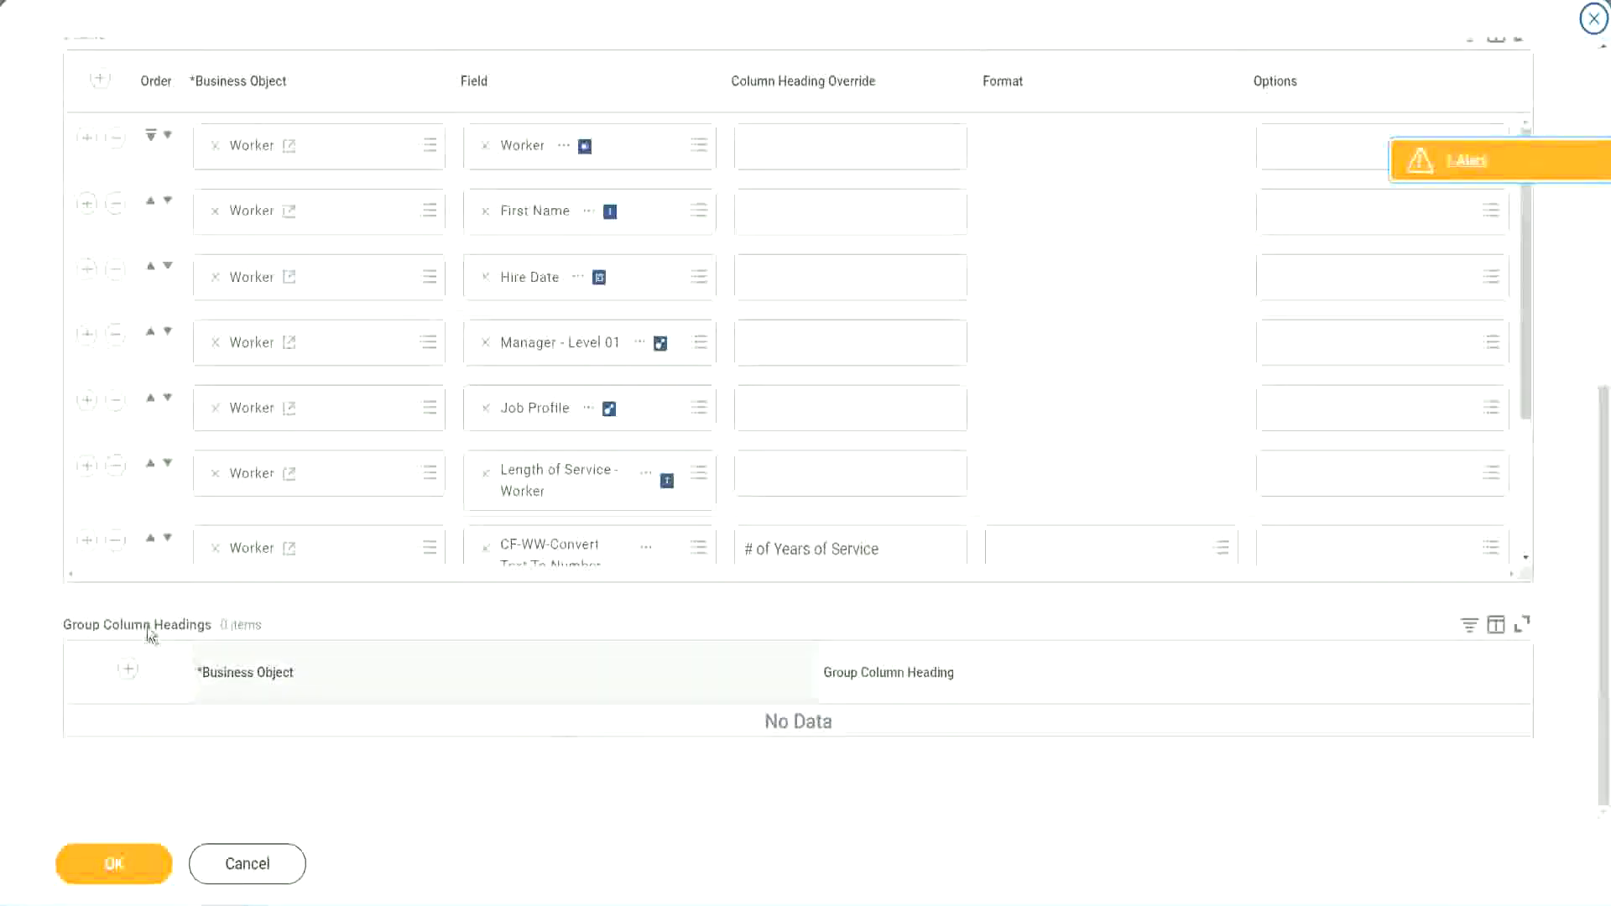
scroll(338, 410, "down", 3)
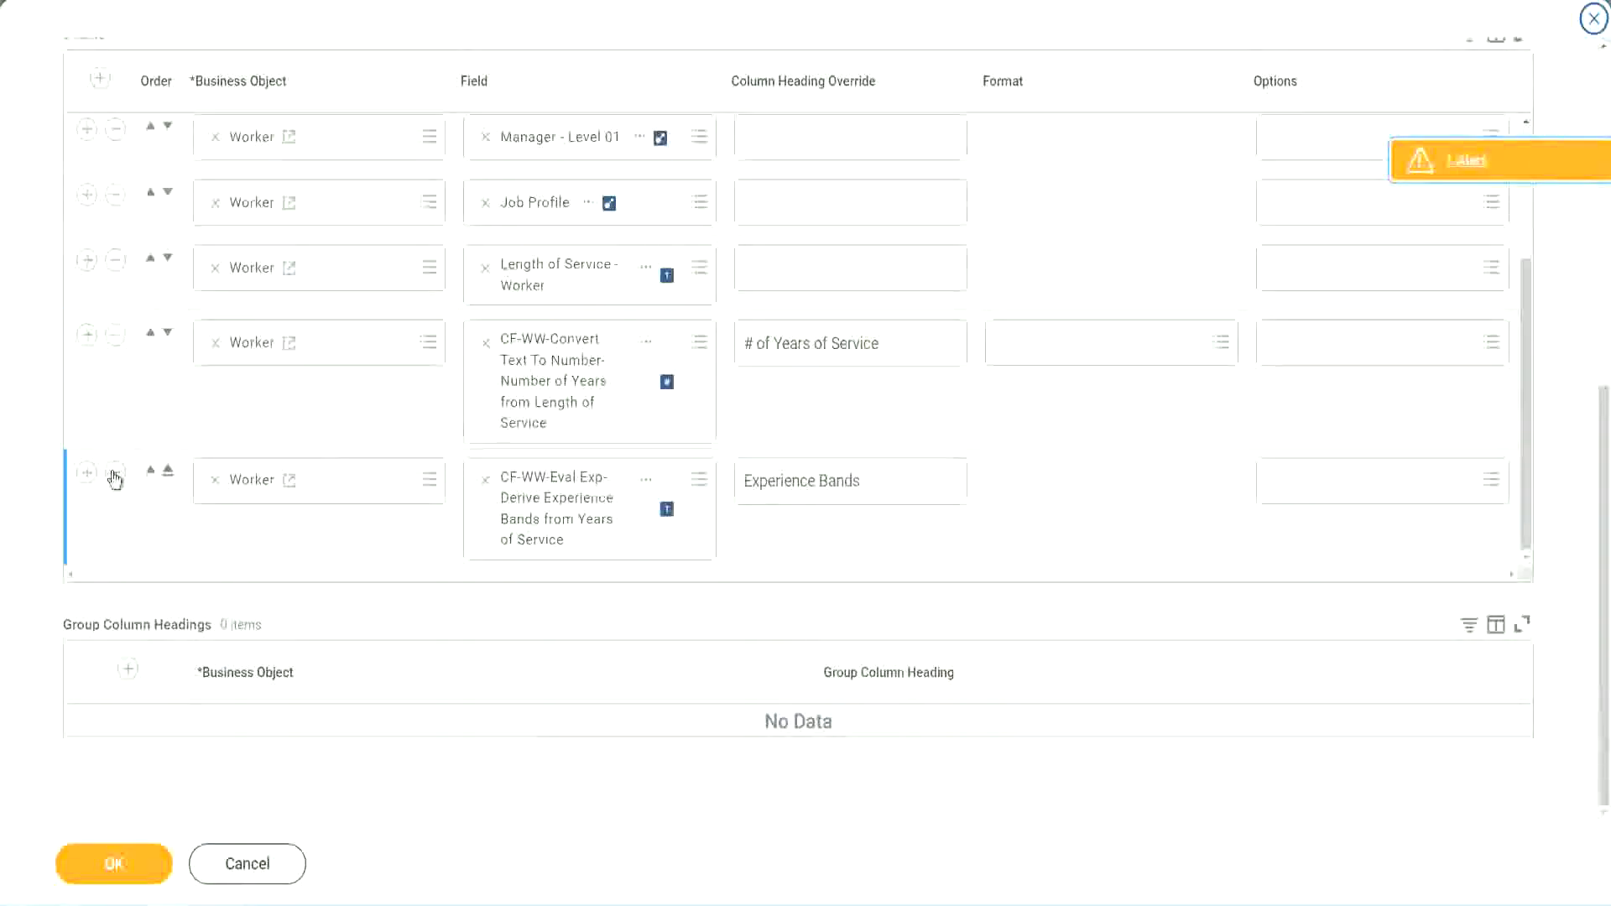
left_click(86, 471)
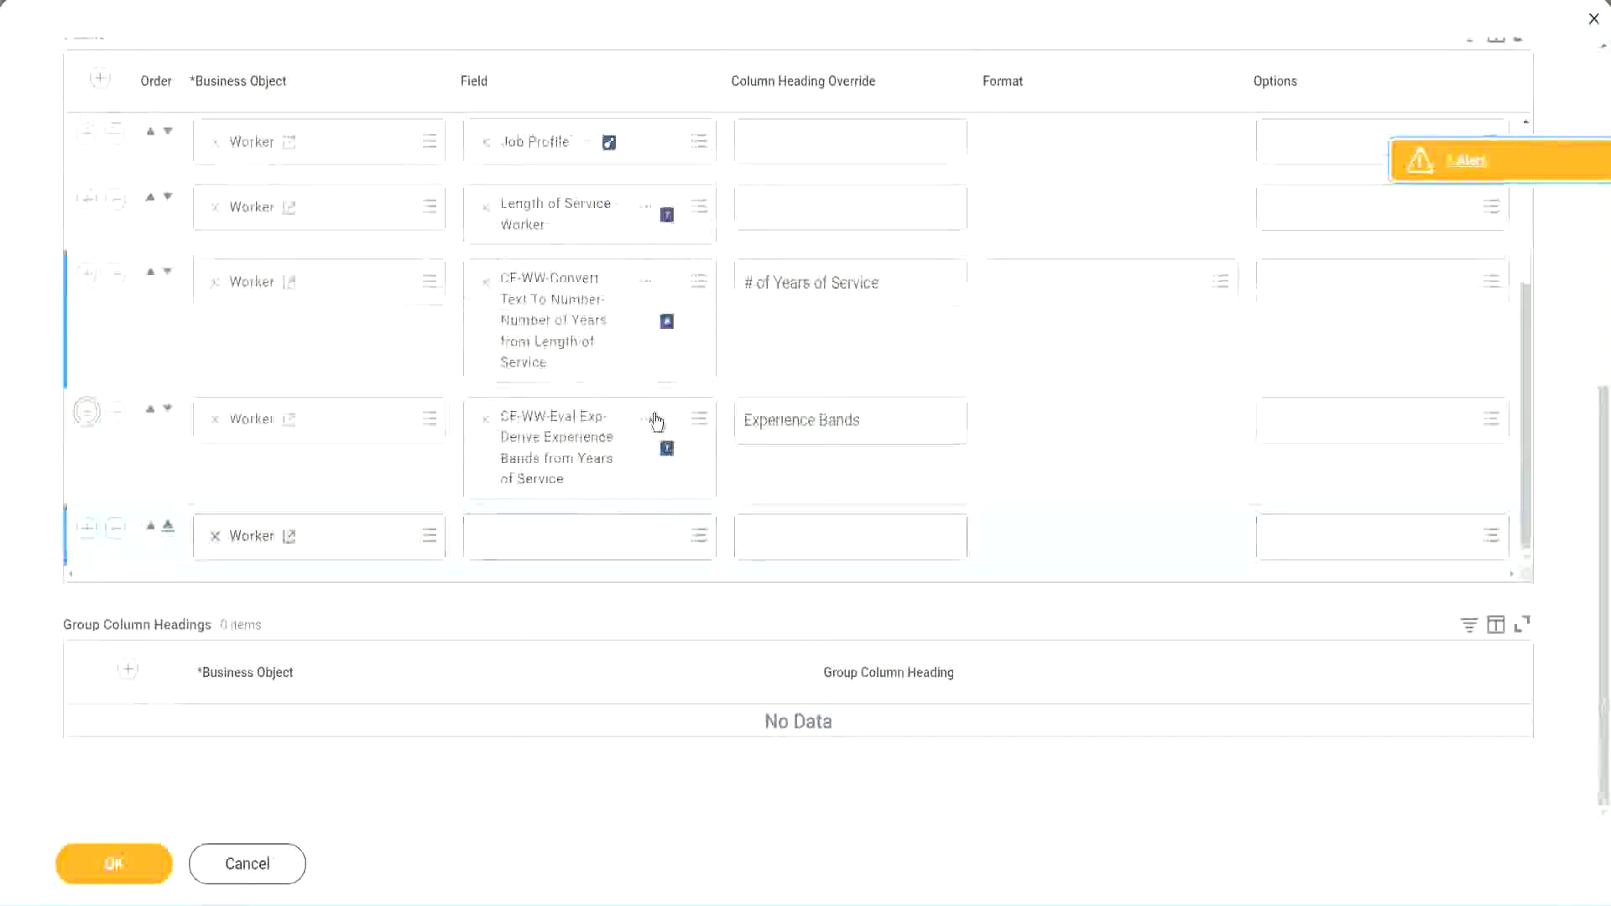
right_click(561, 454)
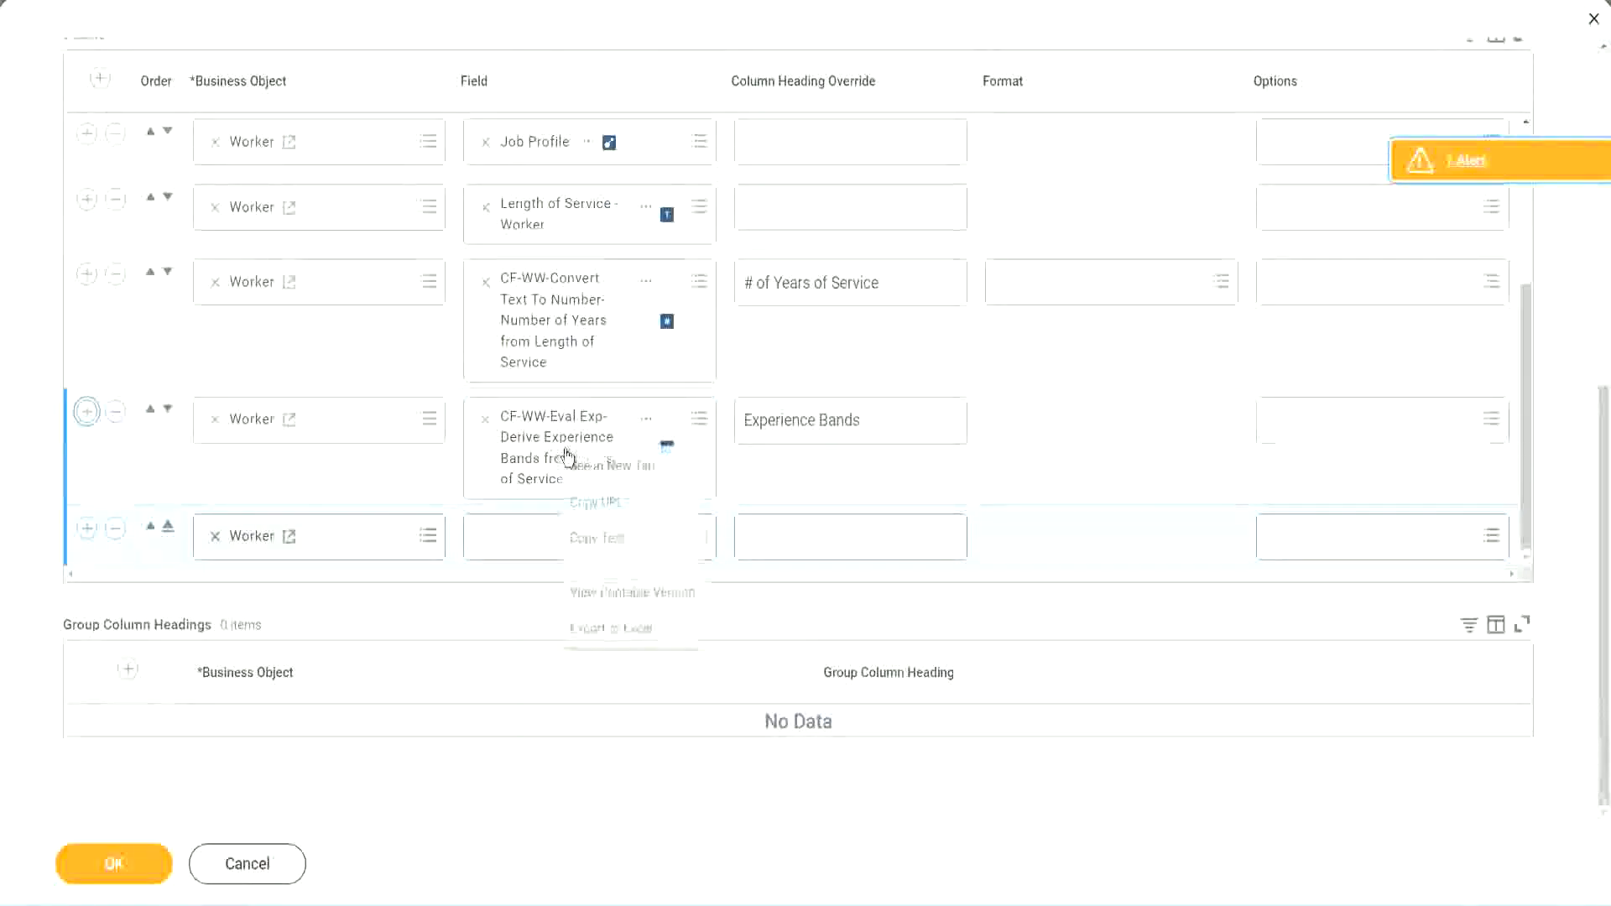
left_click(605, 539)
left_click(506, 545)
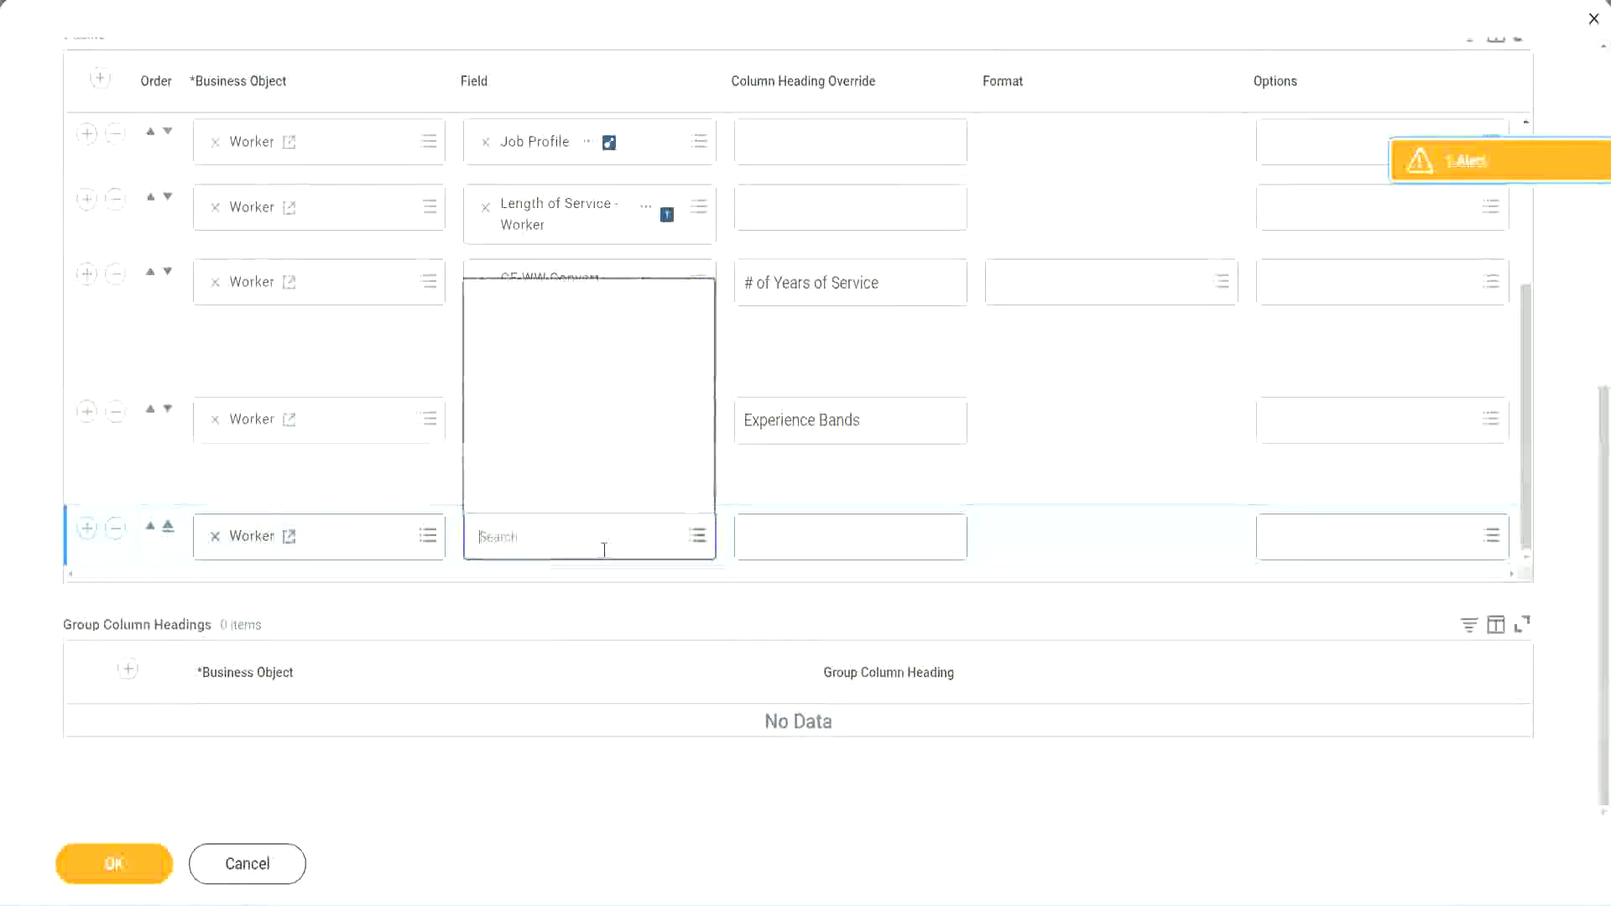
key("ctrl+v")
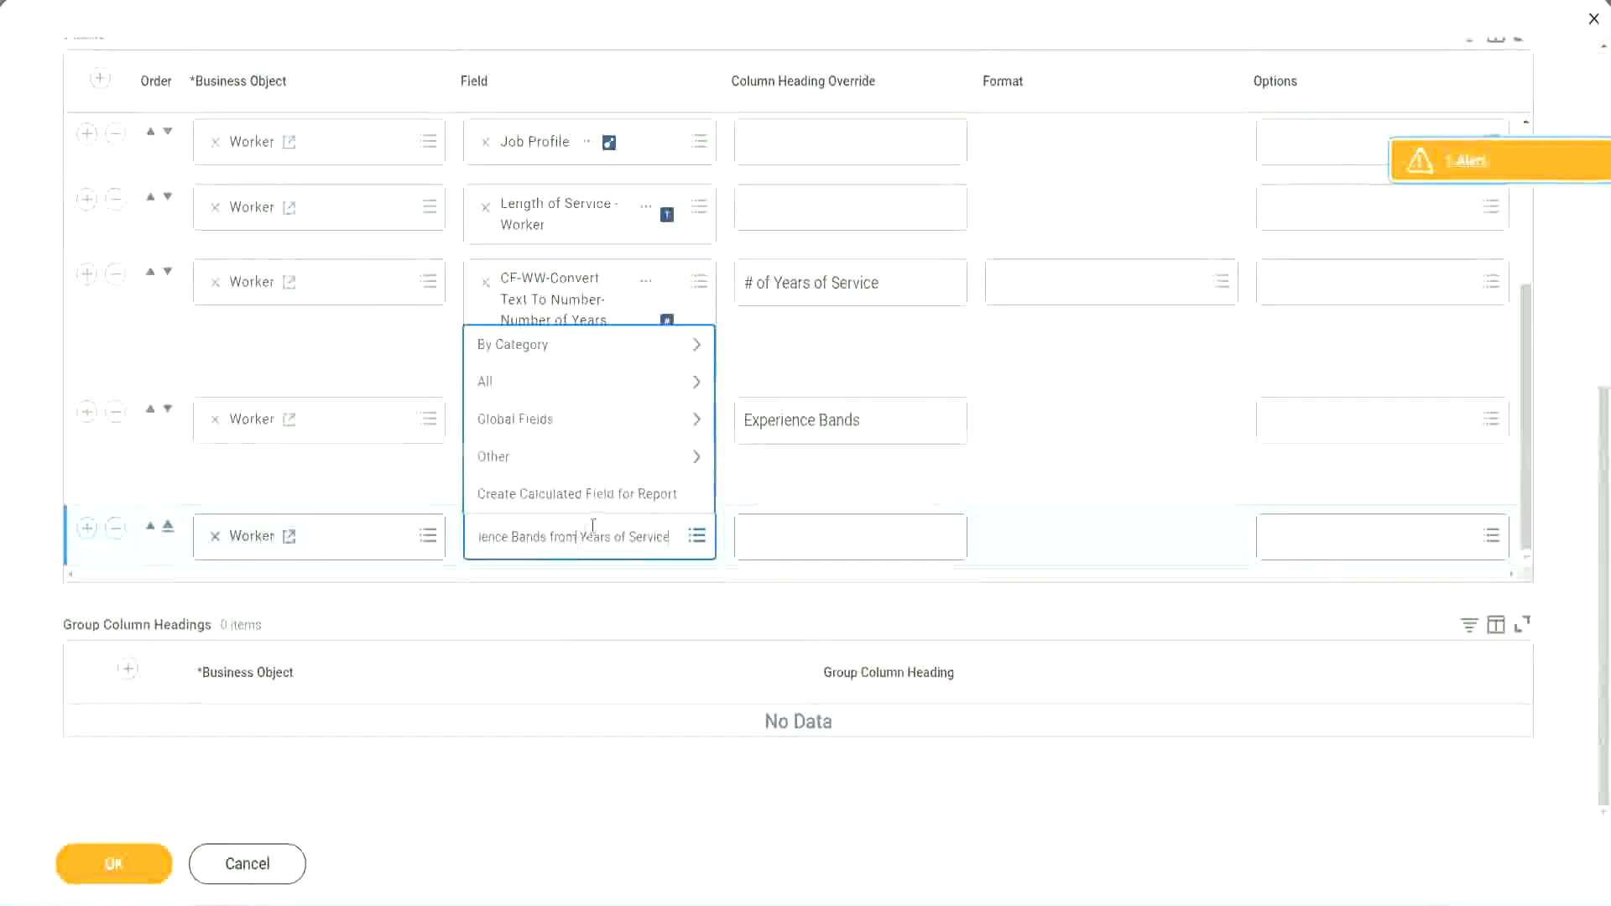
Change the field search to CF-WW-Eval Exp Band and select CF-WW-Eval Exp Band-Determine Experience Bands from Years of Service
key("ctrl+a")
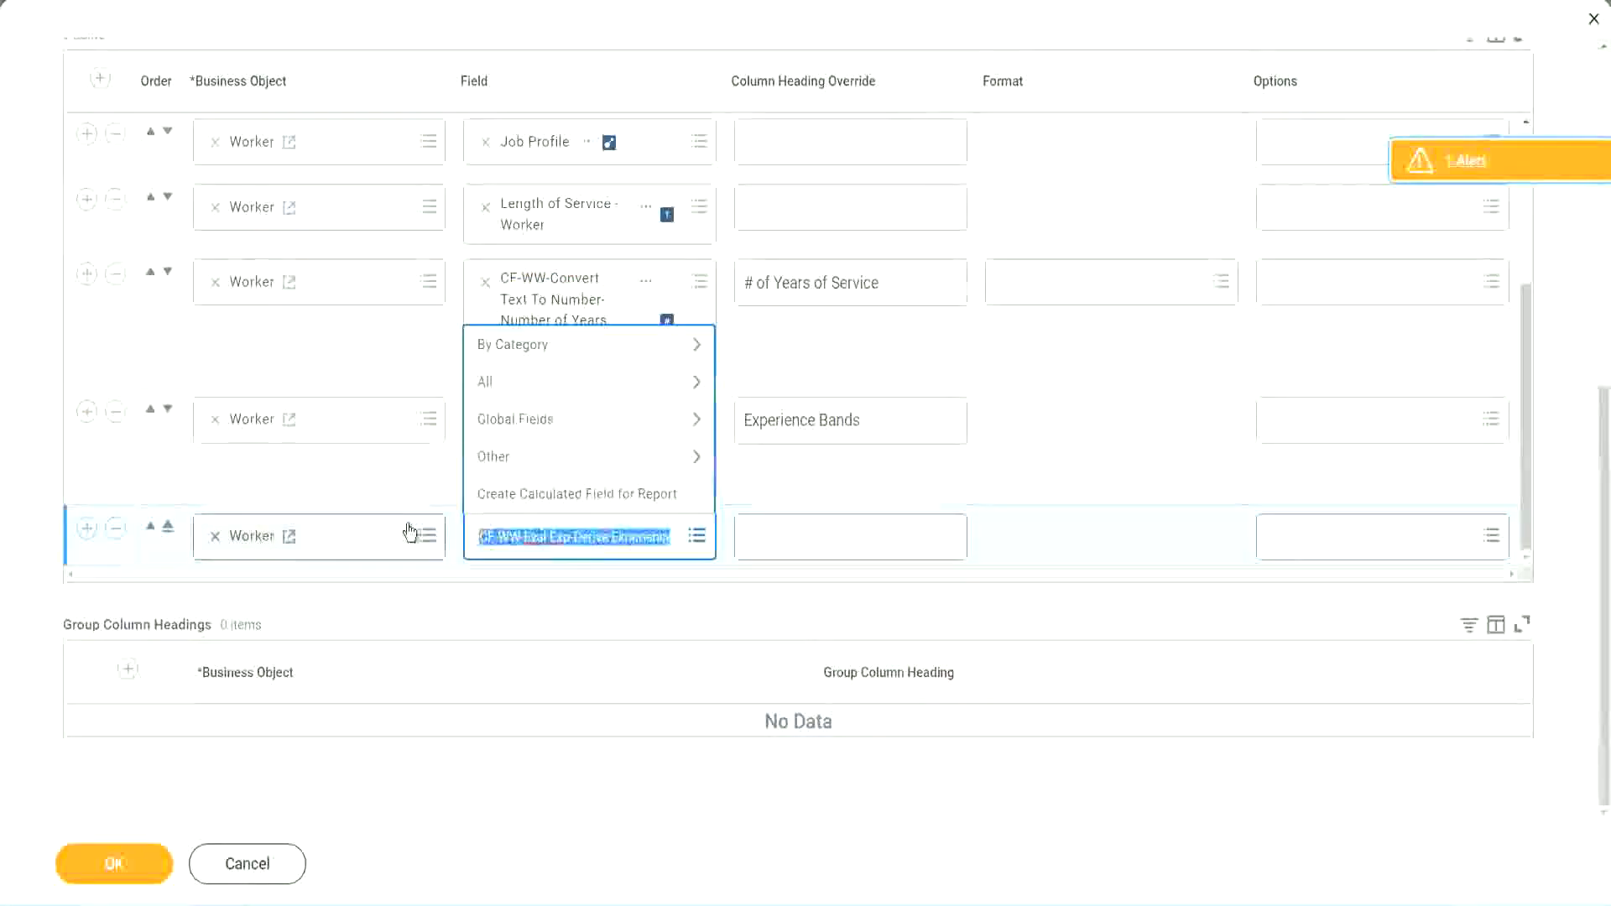
left_click(602, 551)
type("Bands")
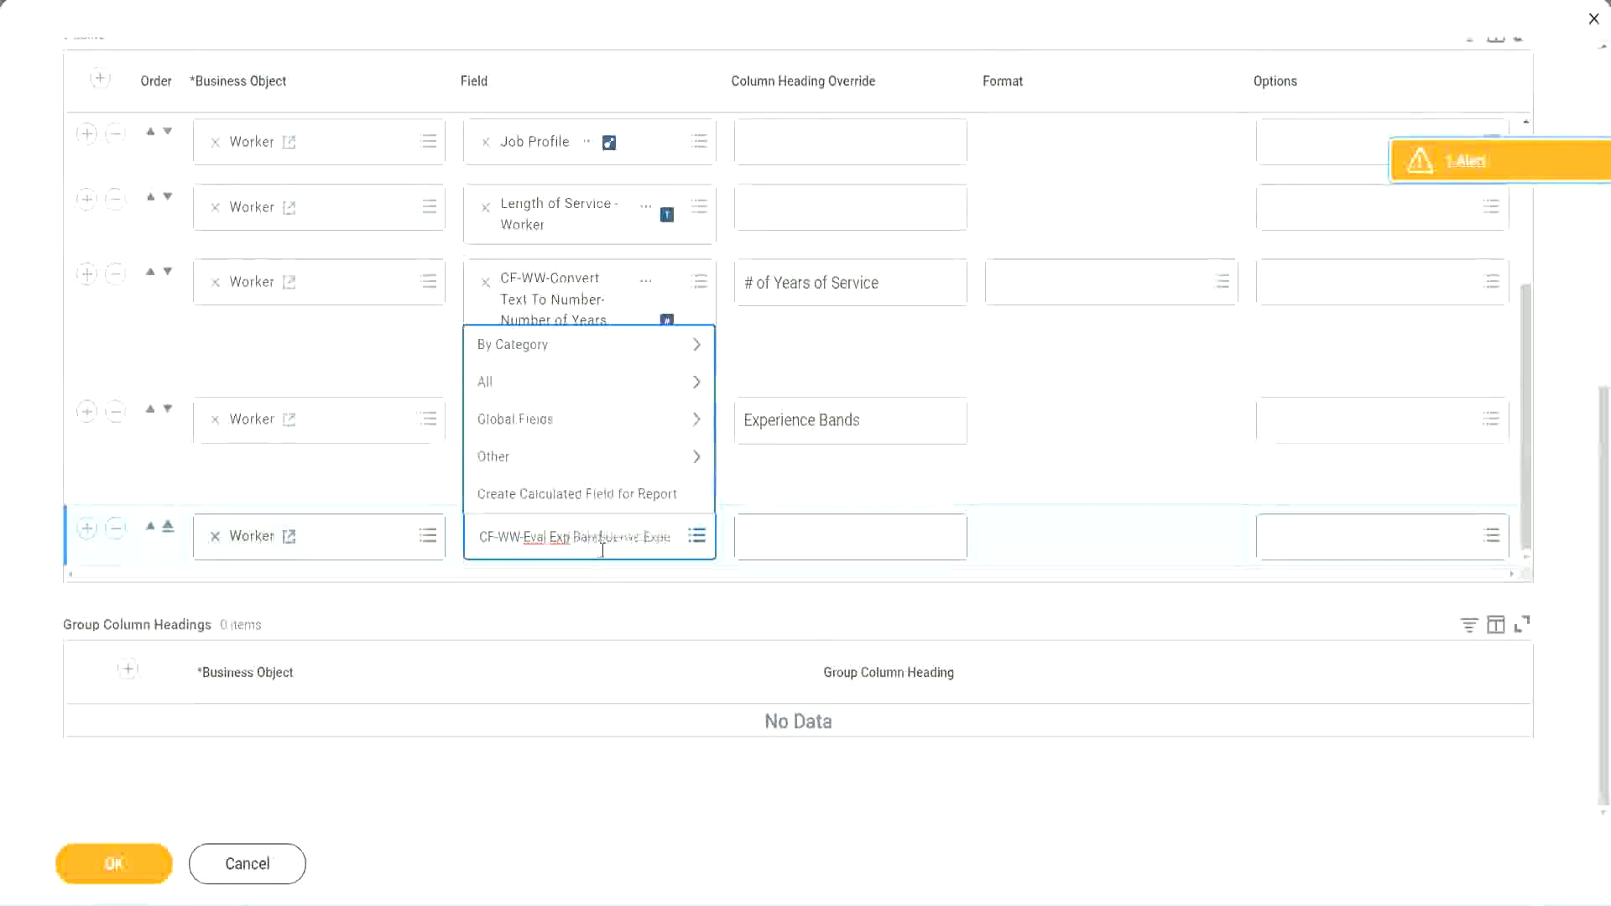
key("Delete")
key("Delete")
key("Delete")
key("Delete")
key("Delete")
key("Delete")
key("Delete")
key("Delete")
key("Delete")
key("Delete")
key("Delete")
key("Delete")
key("Delete")
key("Delete")
key("Delete")
key("Delete")
key("Delete")
key("Delete")
key("Return")
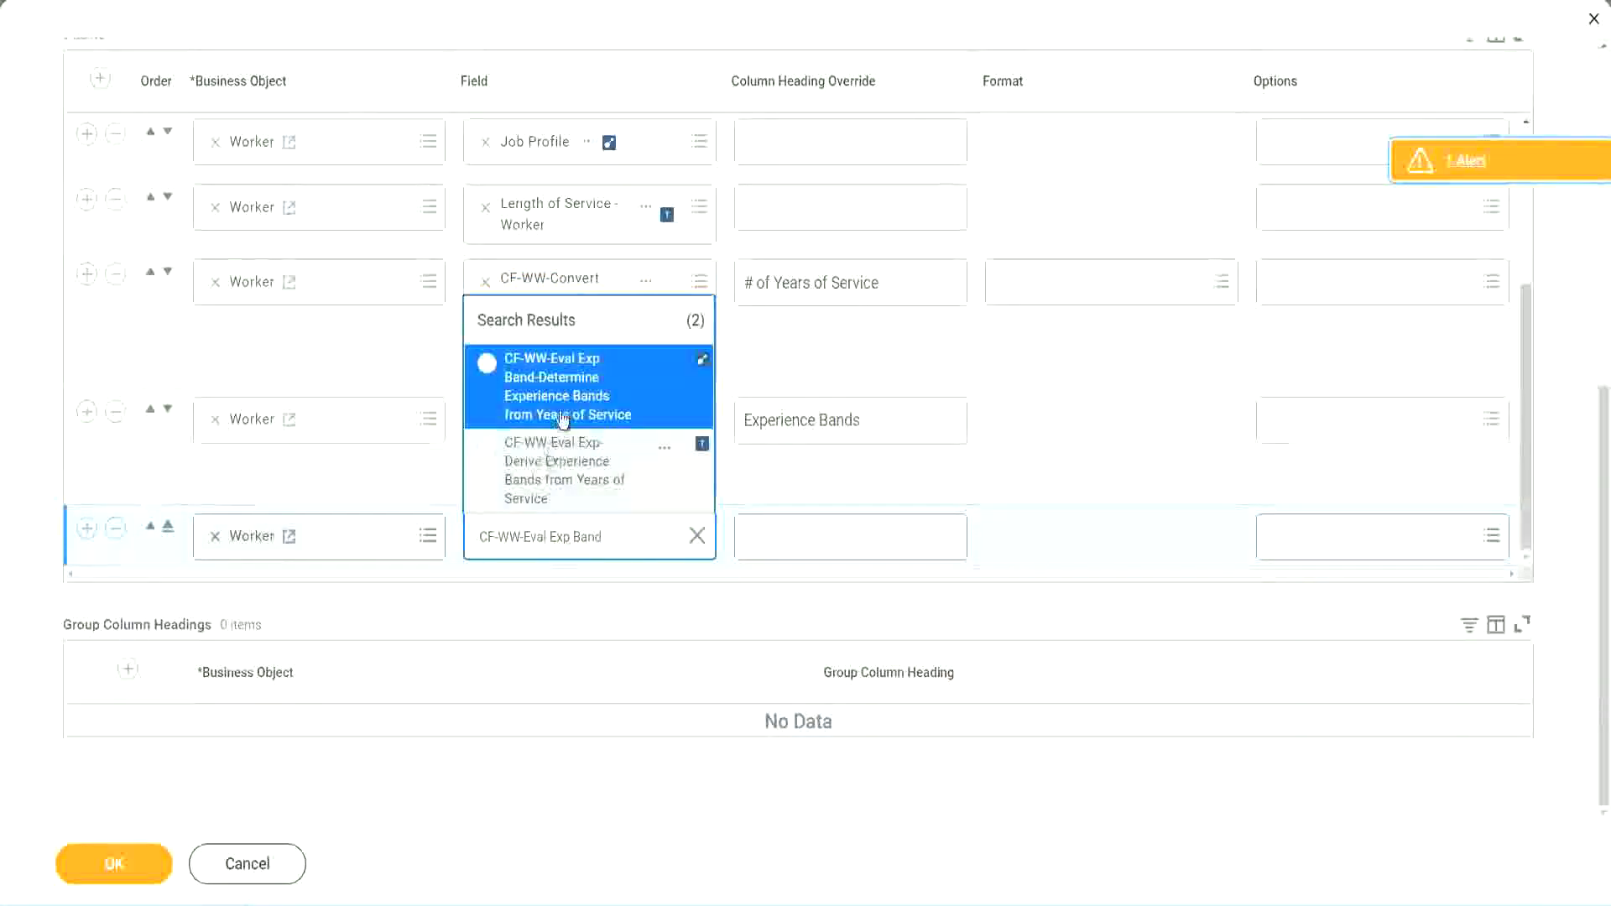
left_click(590, 397)
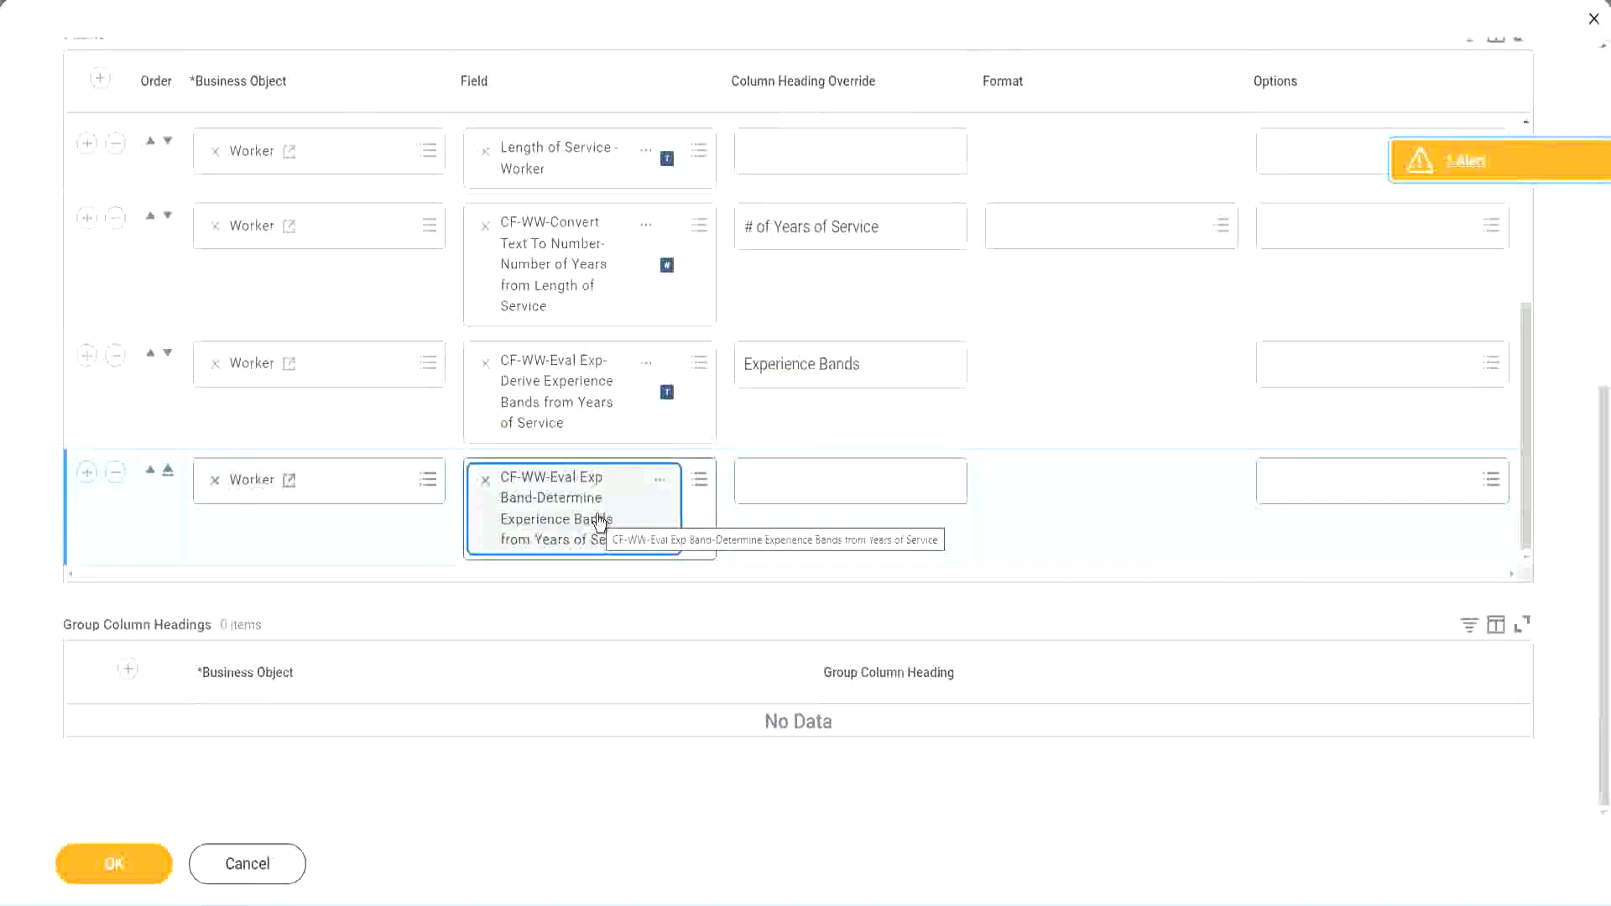
Set the new column's heading override to Experience Bands (Eval Exp Bands), reusing the heading text from the row above
triple_click(887, 365)
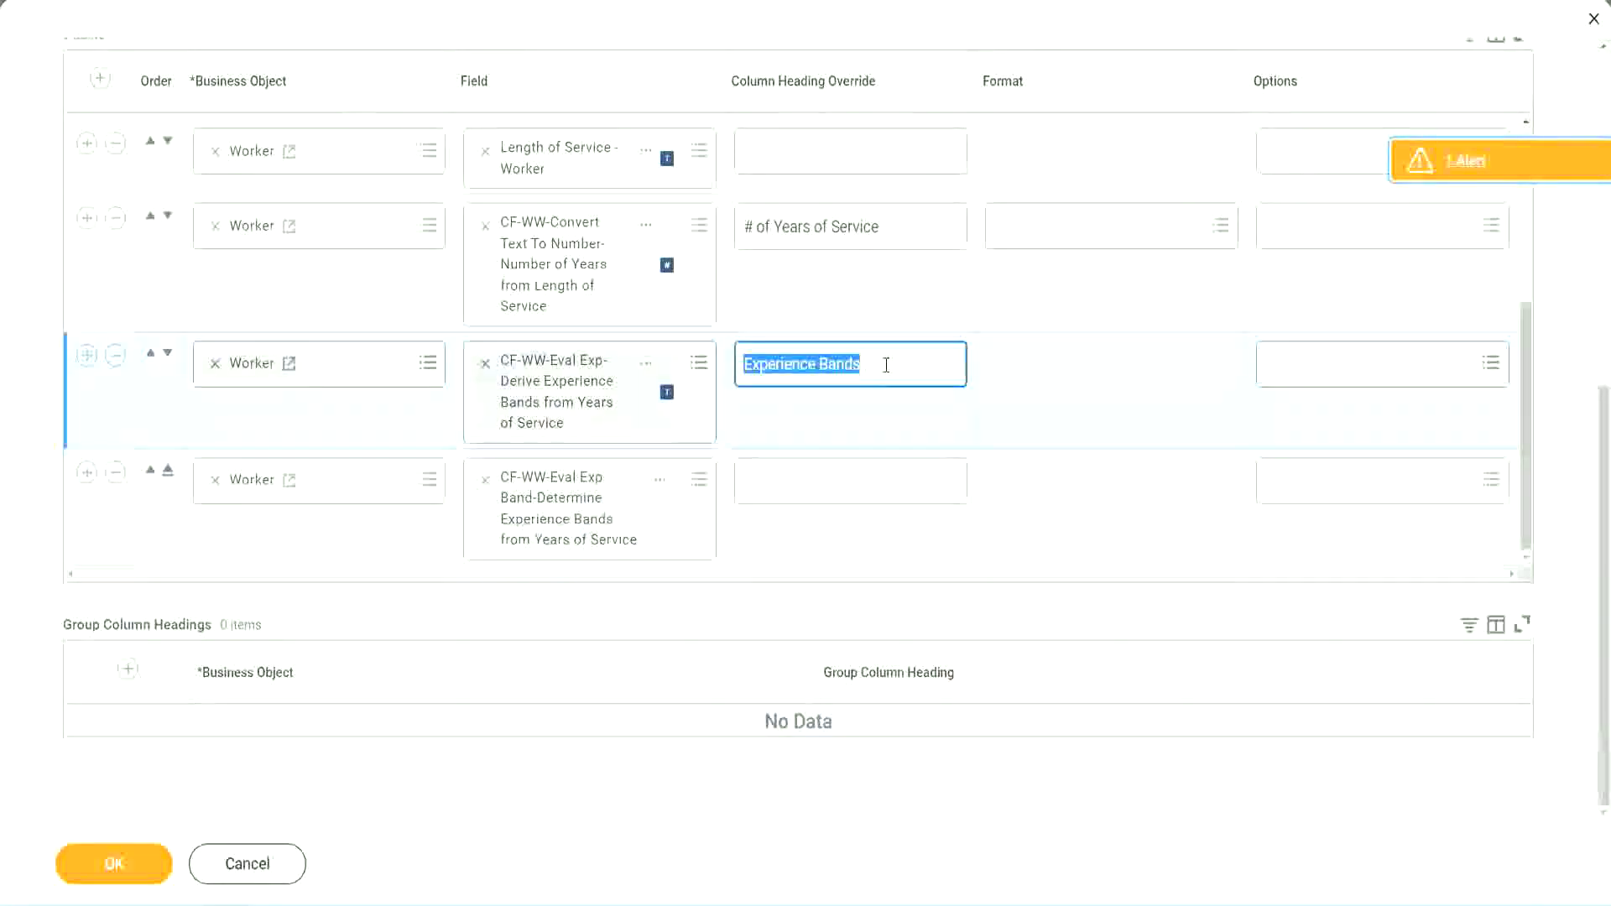
left_click(782, 480)
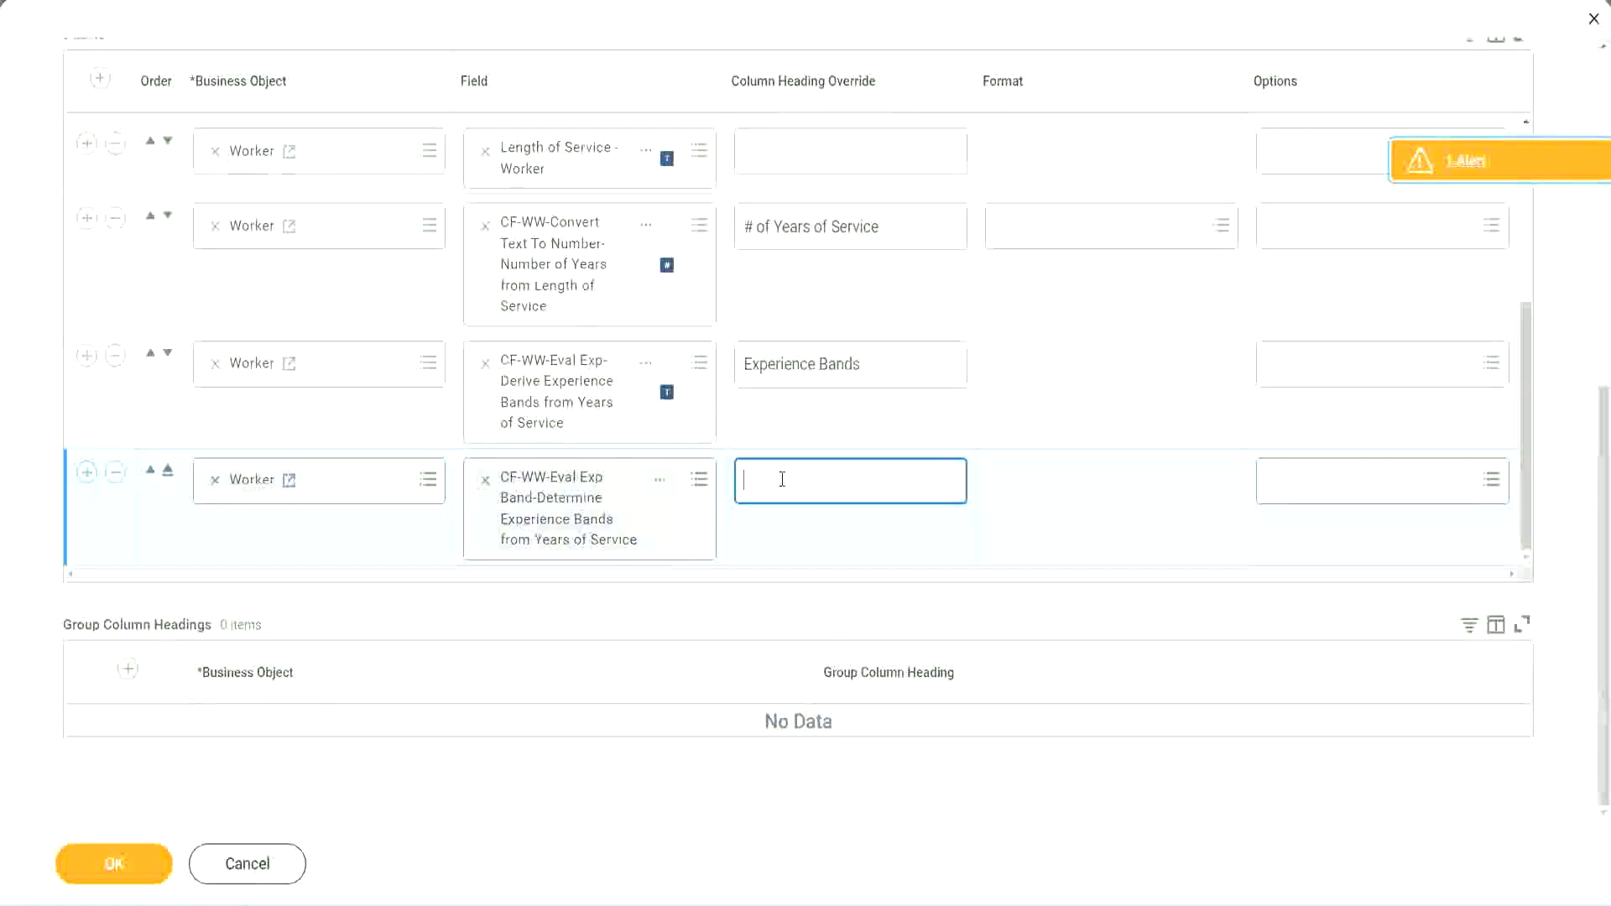
key("ctrl+v")
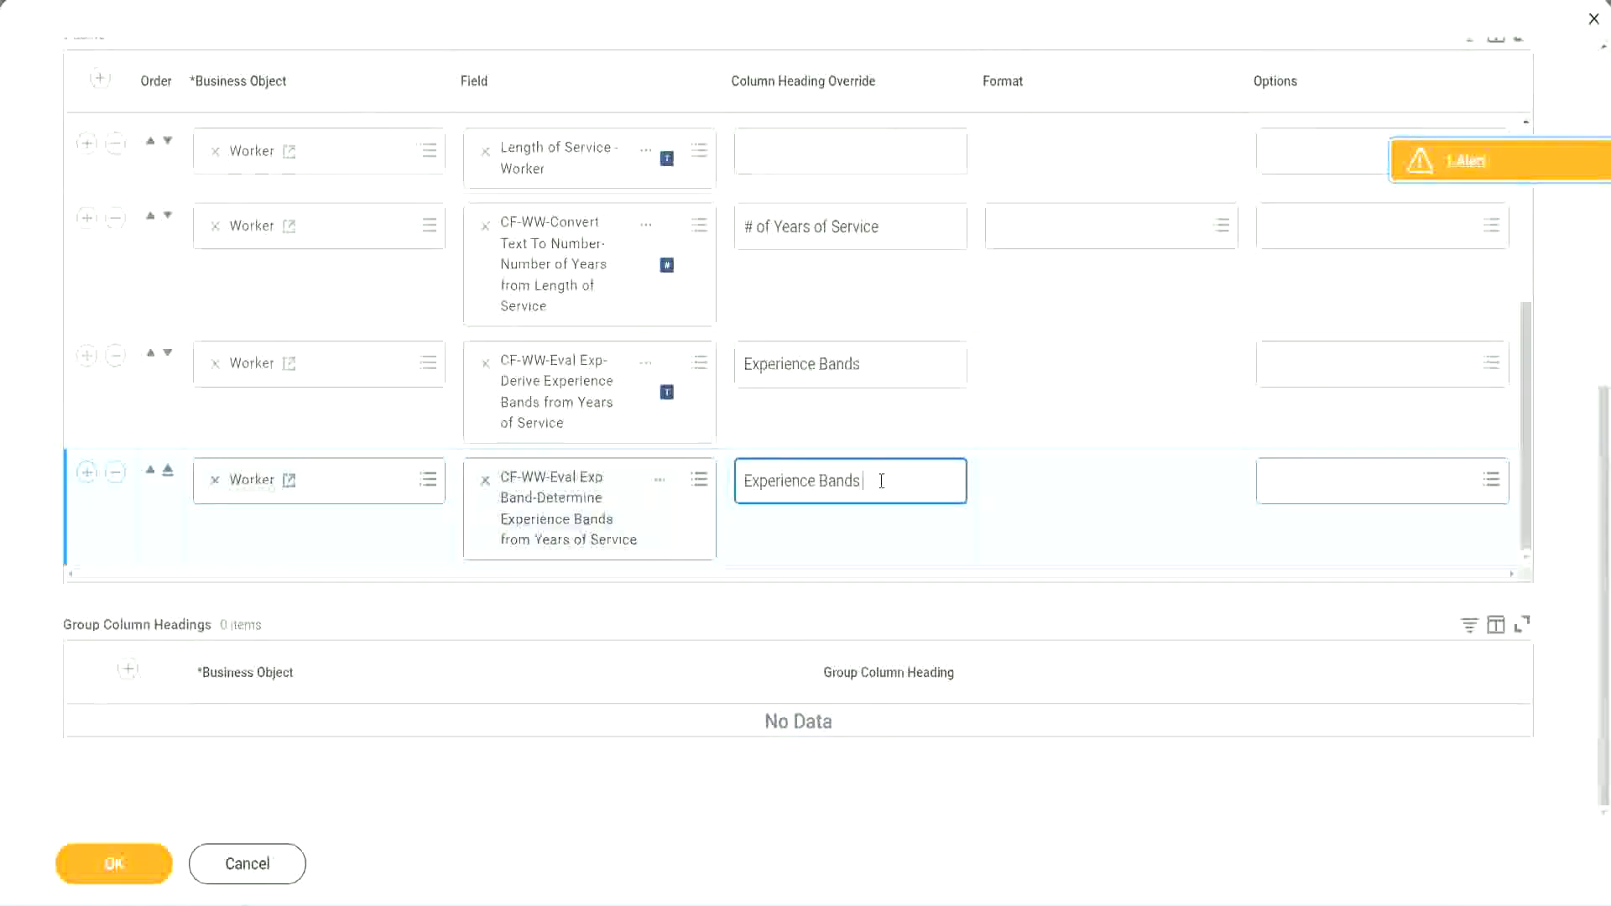
type("(Eval E")
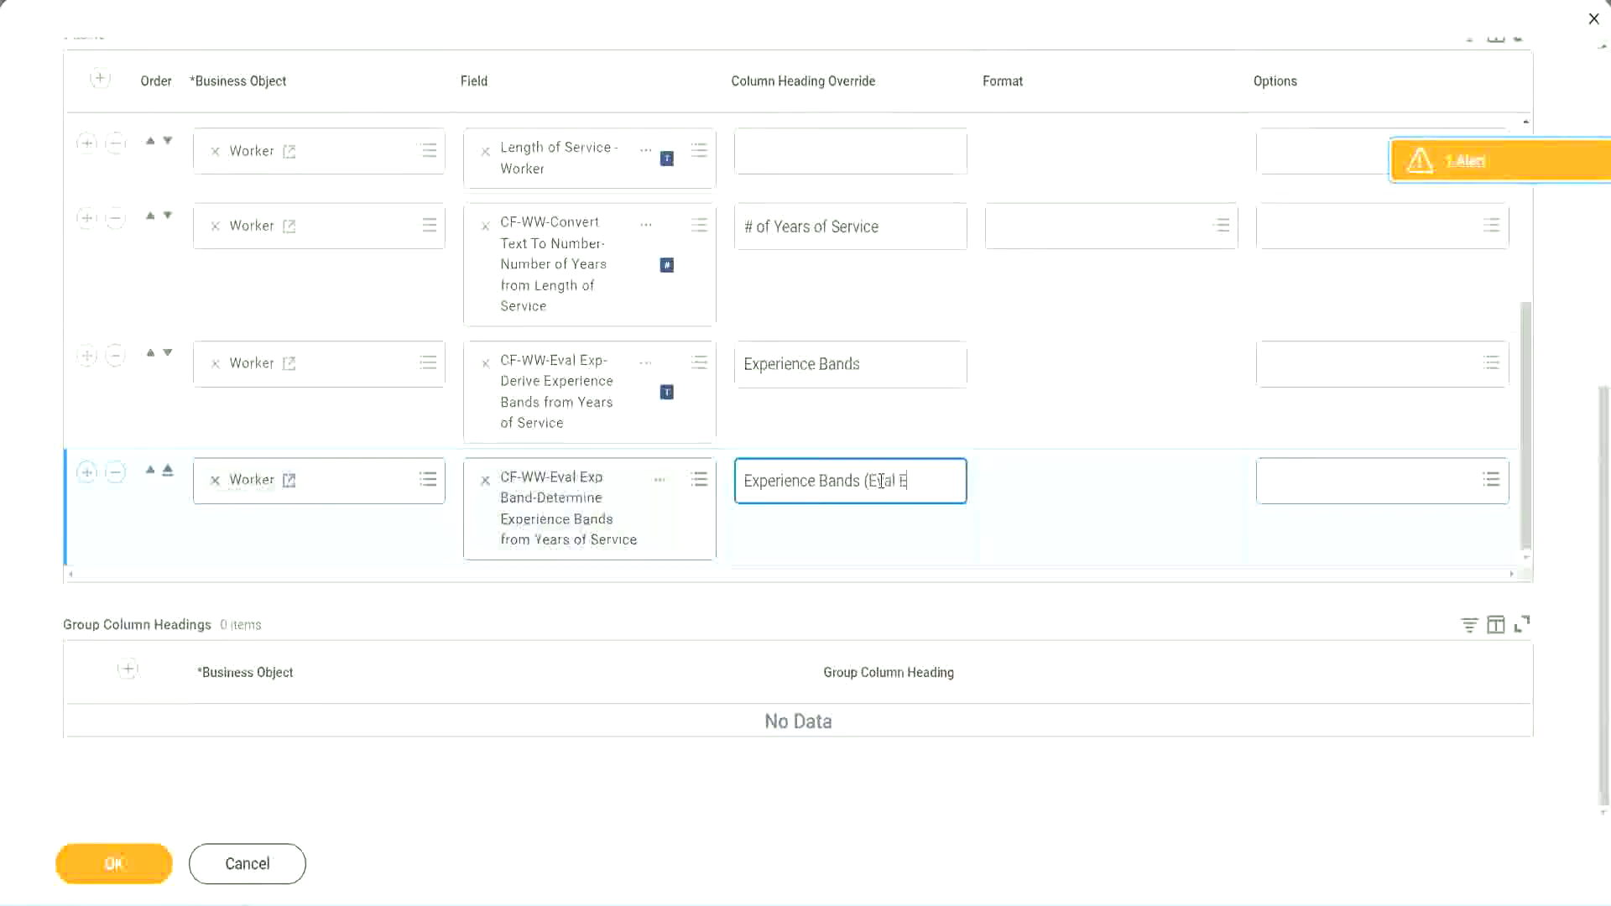
type("xp Bands)")
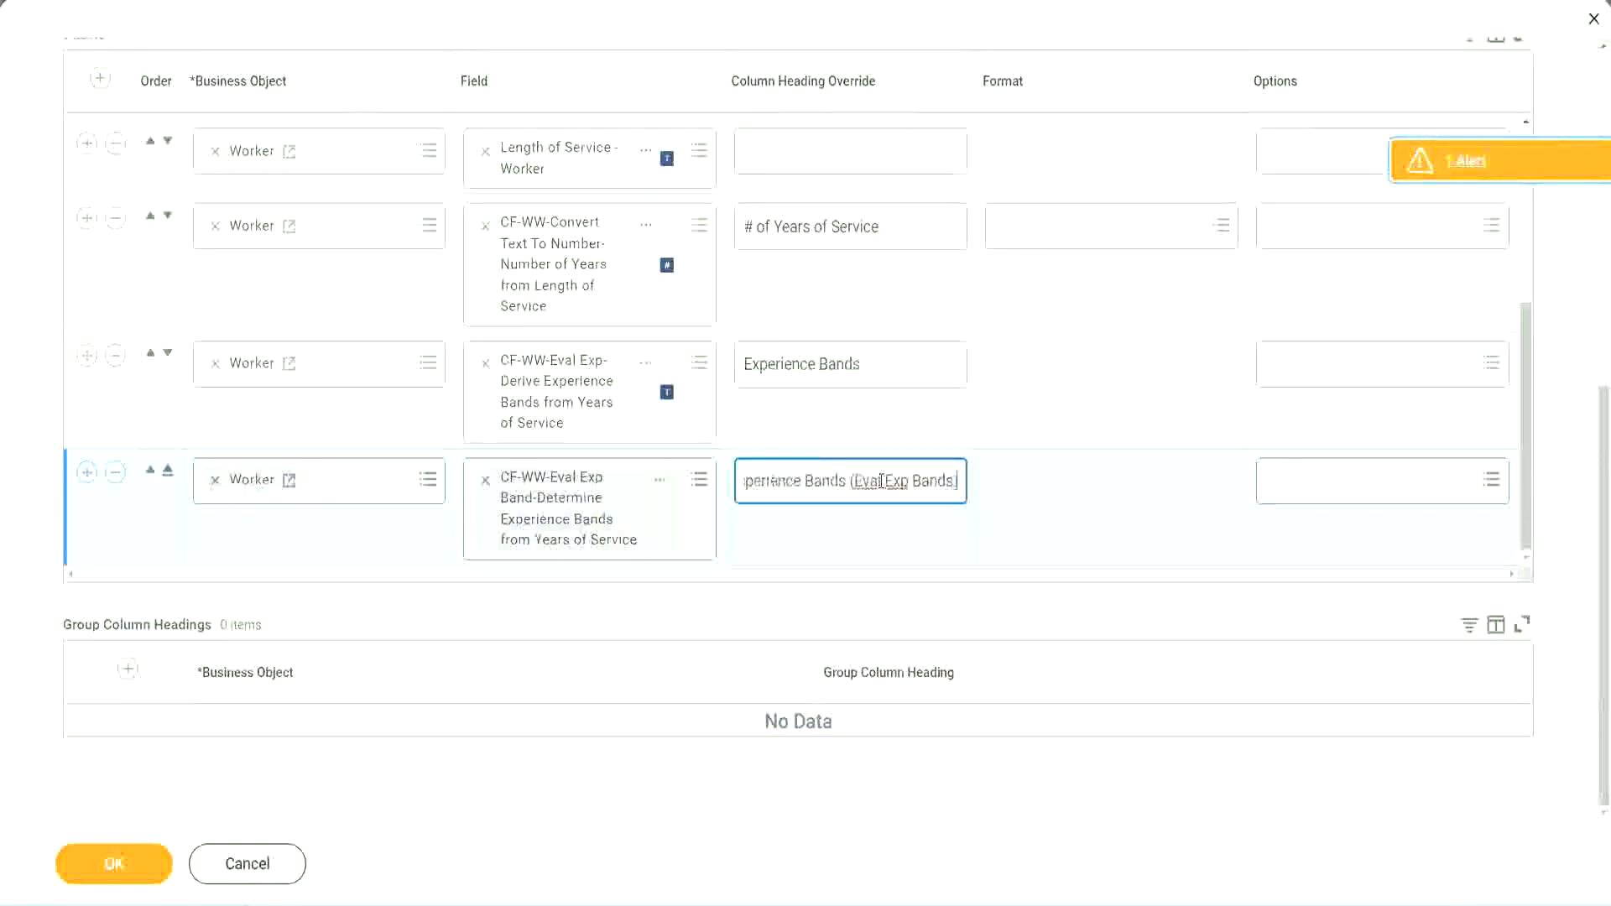
double_click(898, 480)
left_click(929, 470)
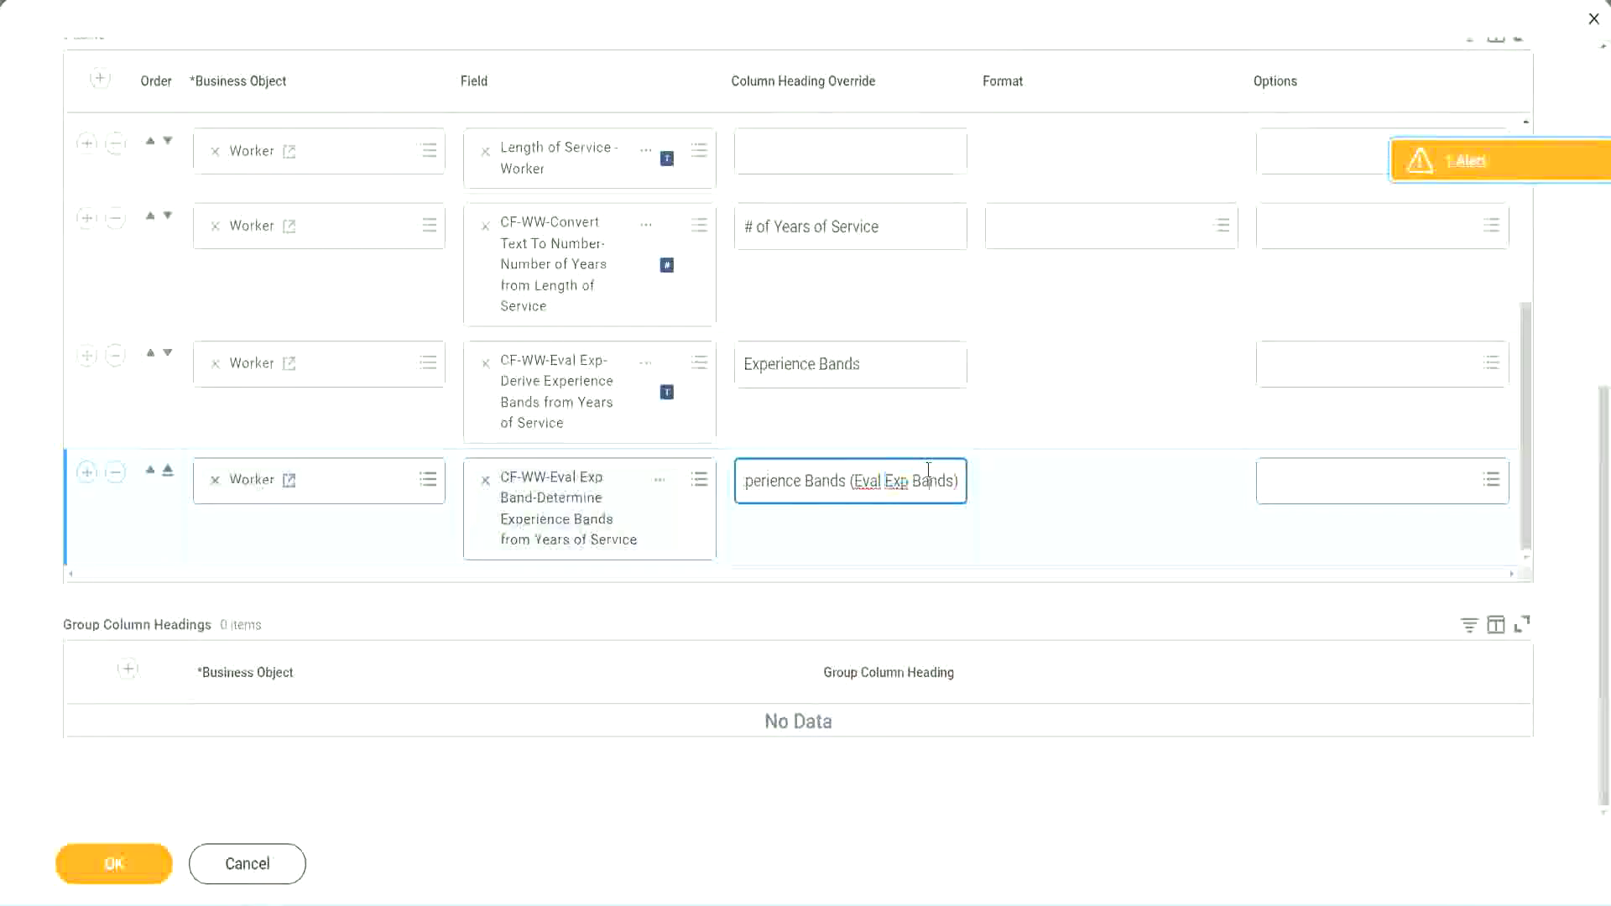
Save the changes to the custom report and run it
left_click(118, 866)
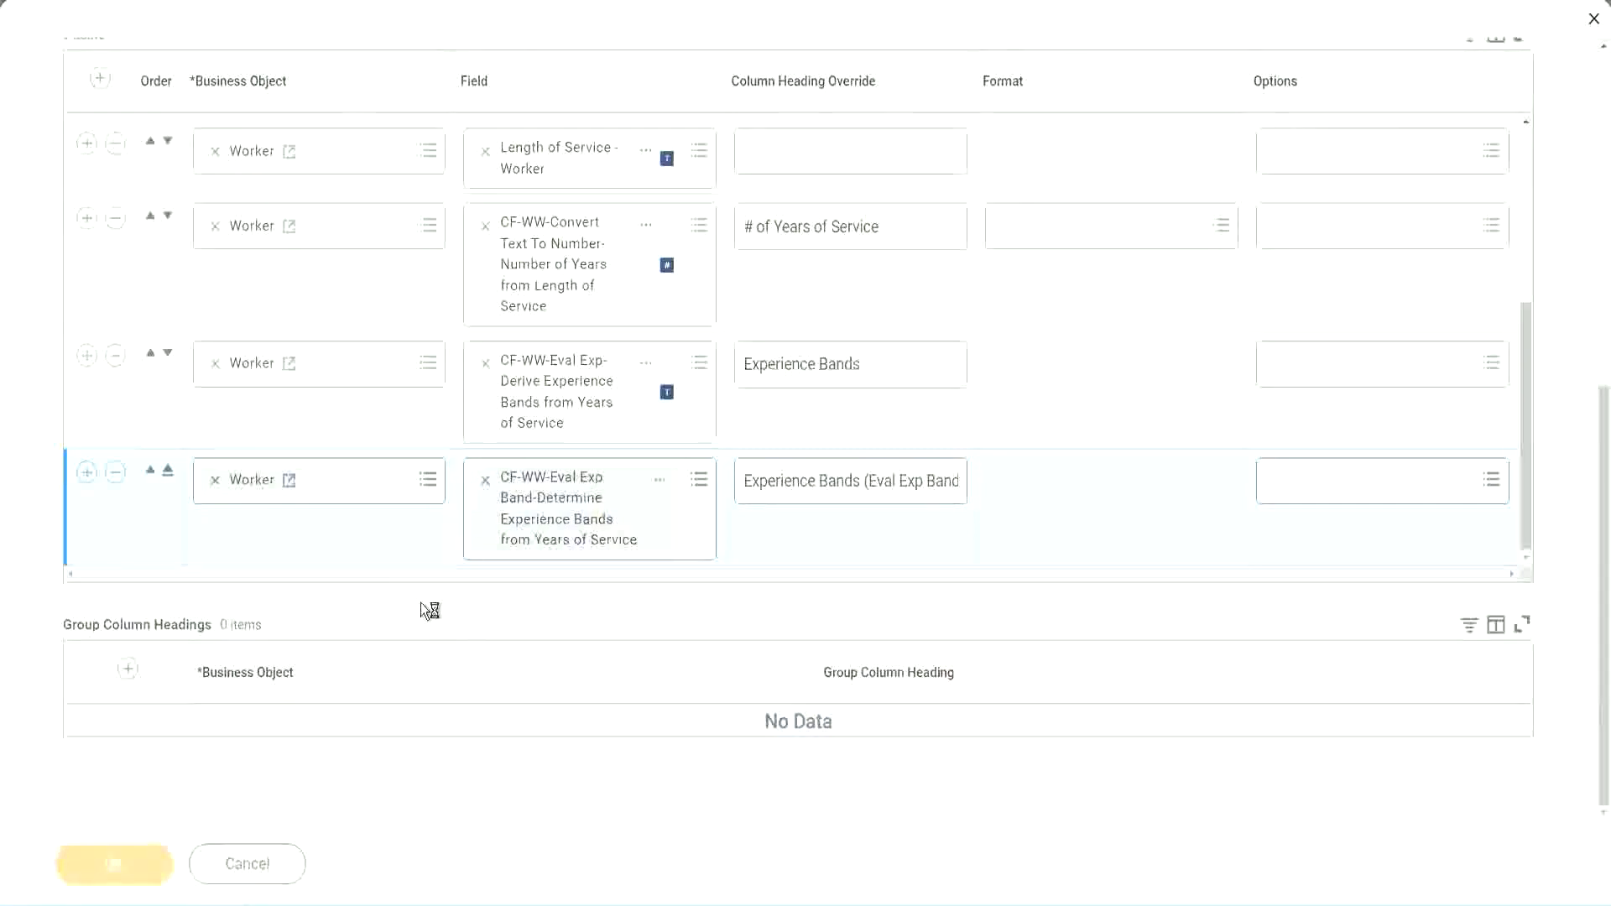
left_click(177, 849)
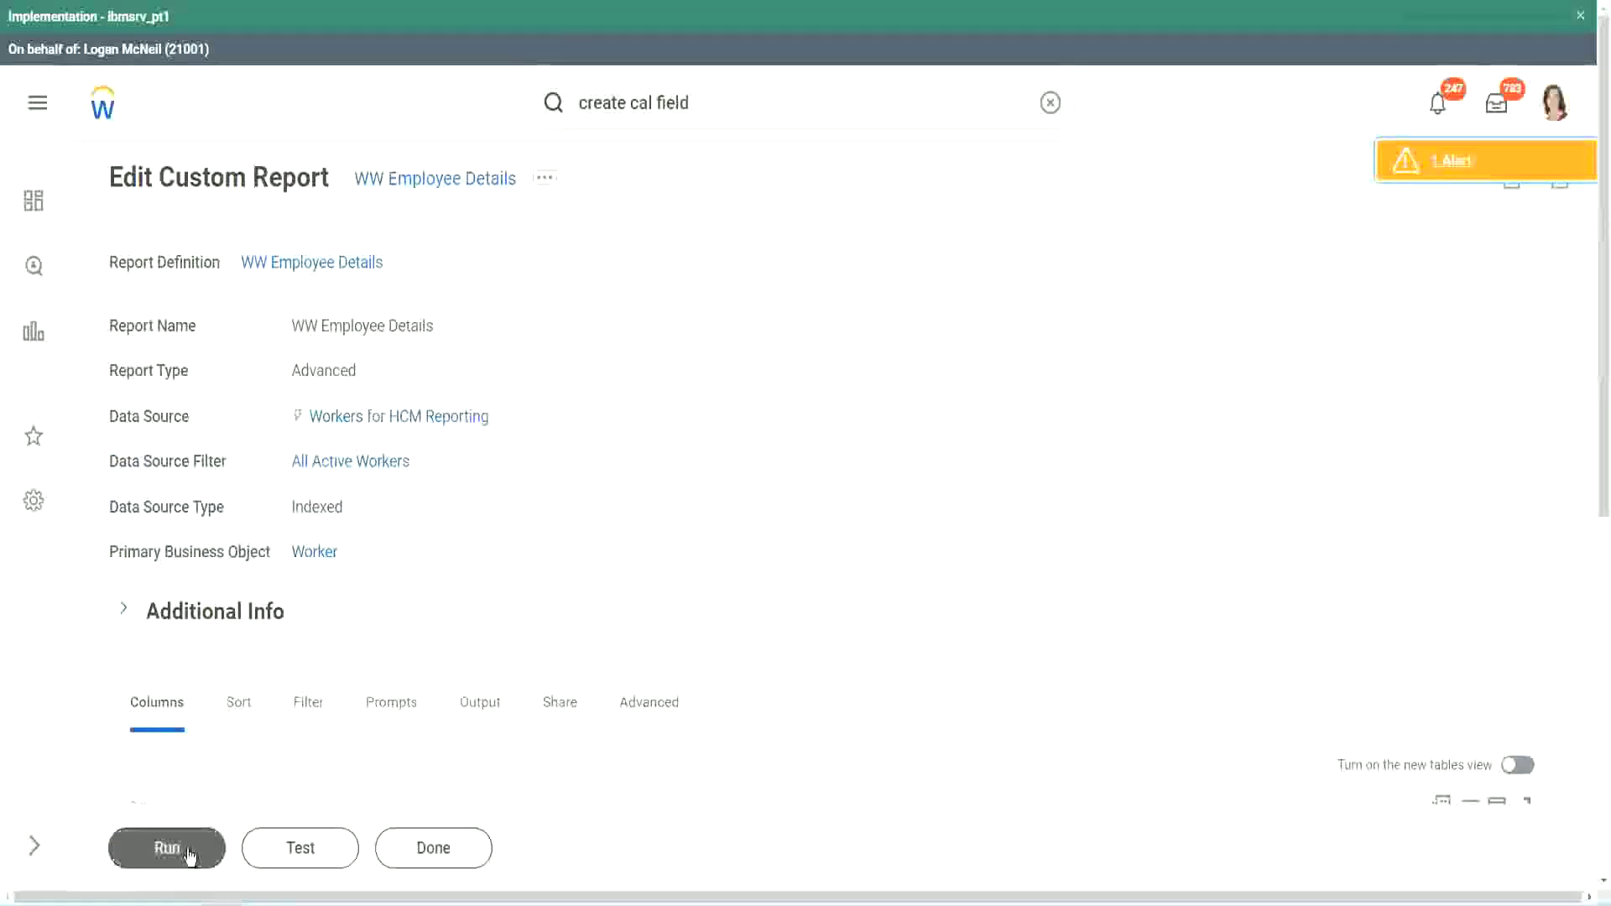